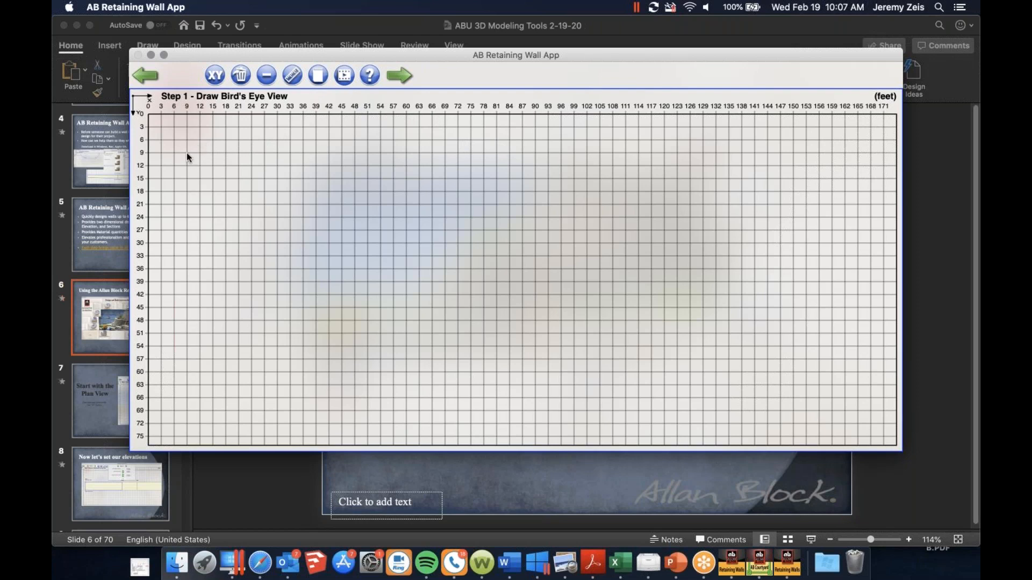
# Draw a zigzag wall line in plan through four points at about (9, 9), (45, 27), (90, 9) and (126, 27) feet
pyautogui.click(341, 232)
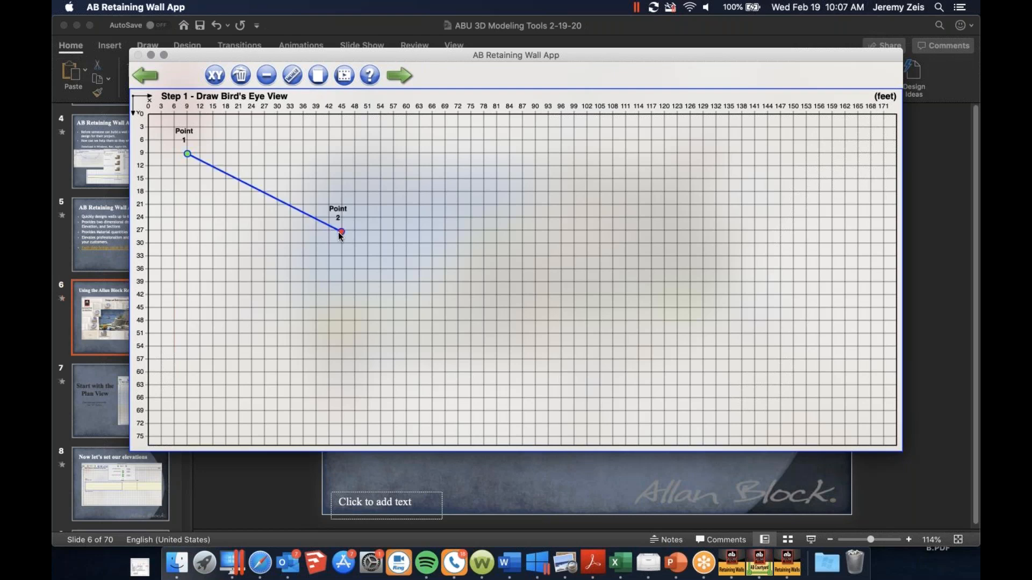
pyautogui.click(534, 153)
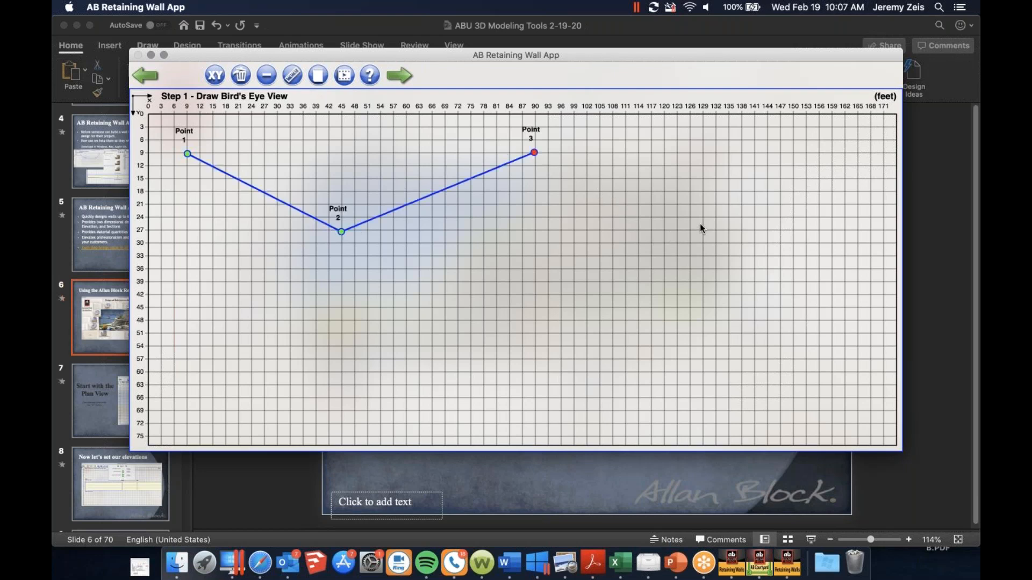
pyautogui.click(688, 230)
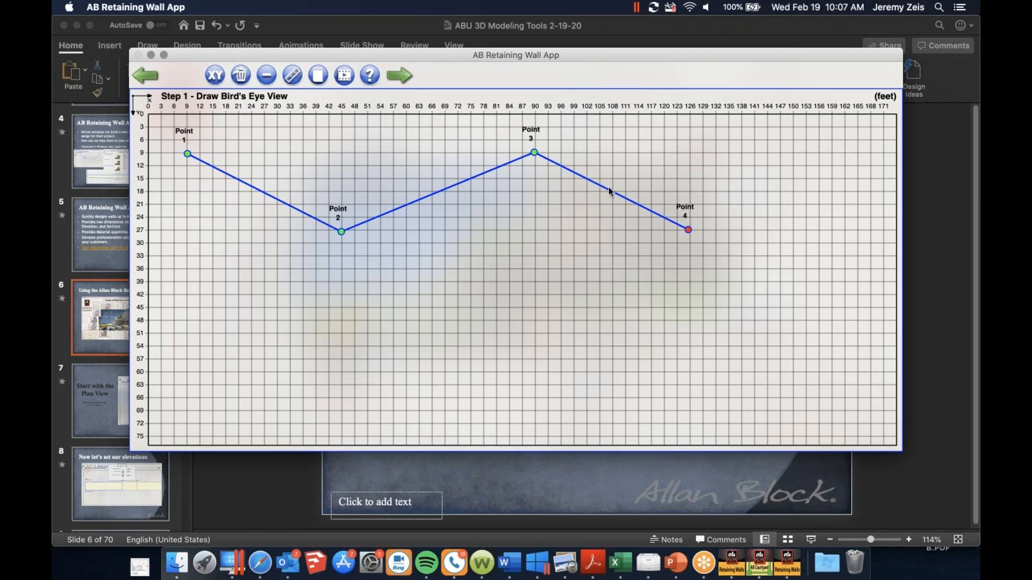
# Set the exact coordinates of Point 1 to X 9 and Y 9 feet
pyautogui.click(214, 75)
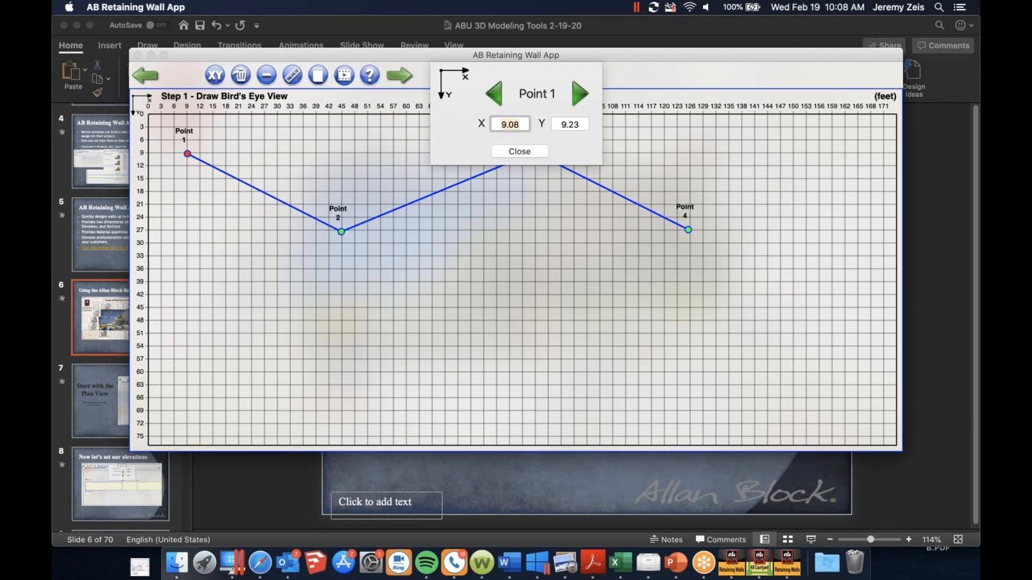
pyautogui.write('9')
pyautogui.press('Tab')
pyautogui.write('9')
pyautogui.click(514, 152)
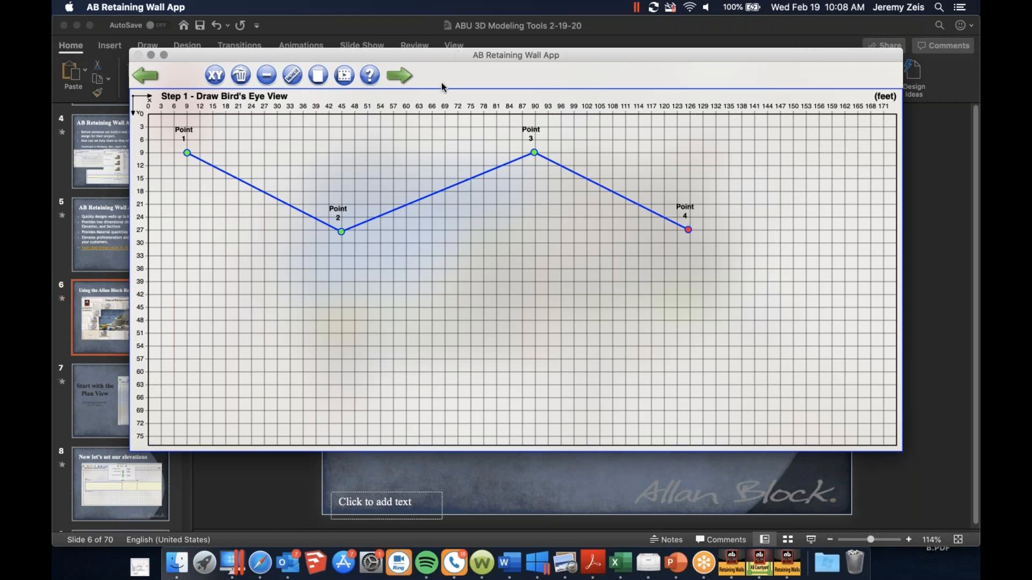
# Proceed to the front view of the wall and raise the top of wall at Point 1 to course 7, 4.5 feet
pyautogui.click(403, 79)
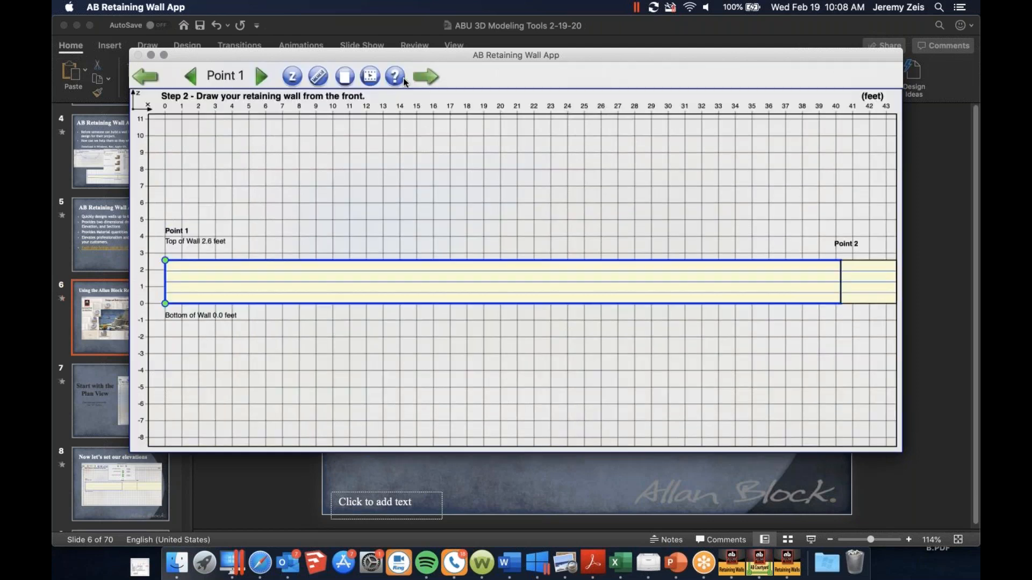
pyautogui.click(290, 80)
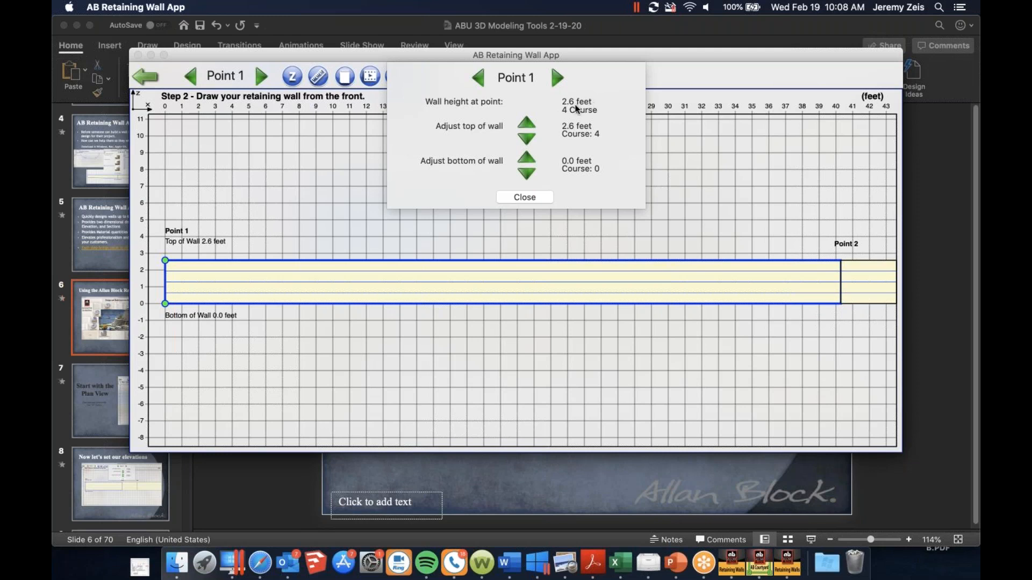
pyautogui.click(527, 123)
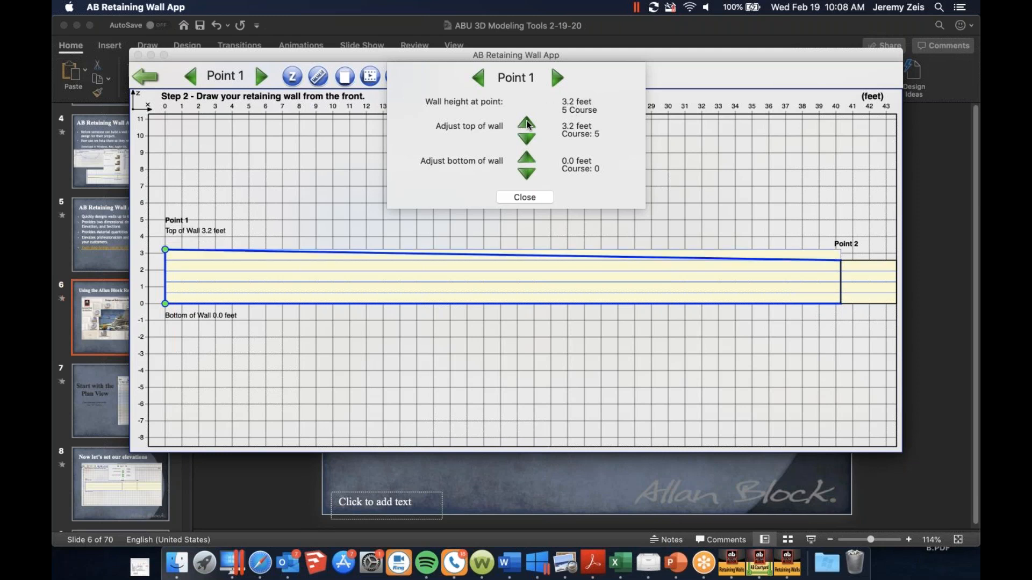
pyautogui.click(529, 123)
pyautogui.click(529, 123)
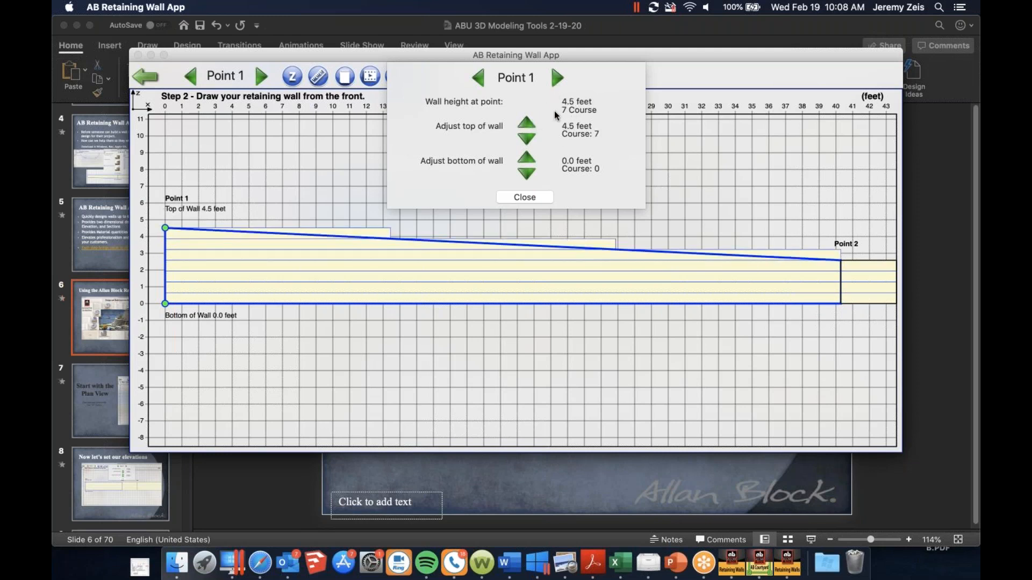
# Raise the top of wall at Point 2 and Point 3 to course 7, 4.5 feet
pyautogui.click(557, 78)
pyautogui.click(526, 124)
pyautogui.click(527, 124)
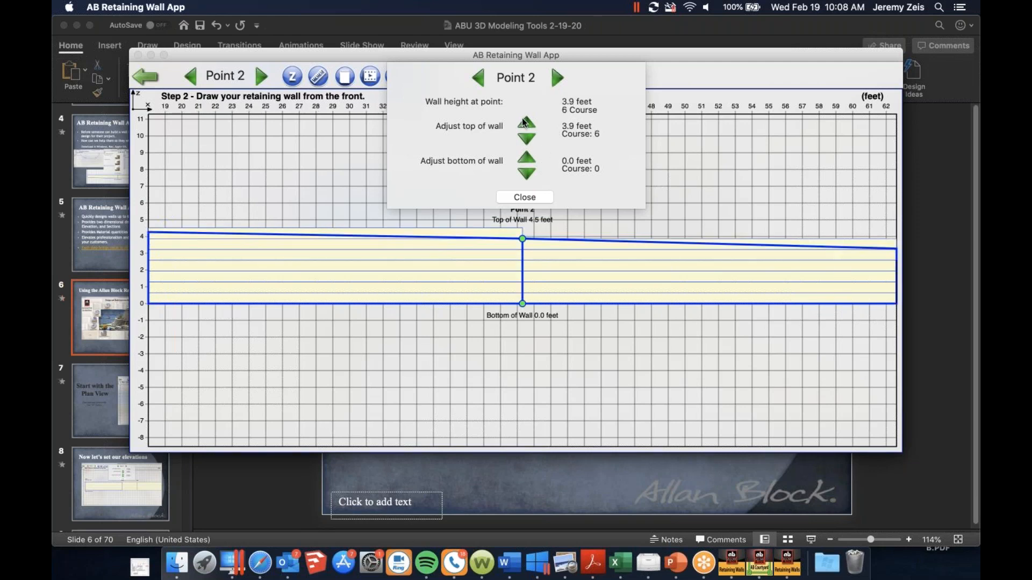
pyautogui.click(526, 123)
pyautogui.click(556, 78)
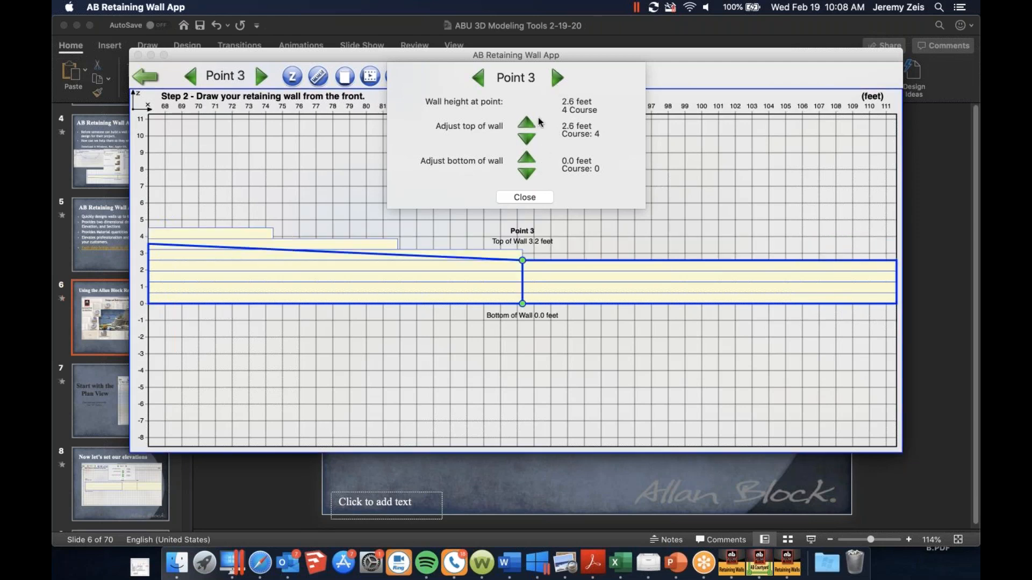
pyautogui.click(525, 122)
pyautogui.click(525, 121)
pyautogui.click(525, 121)
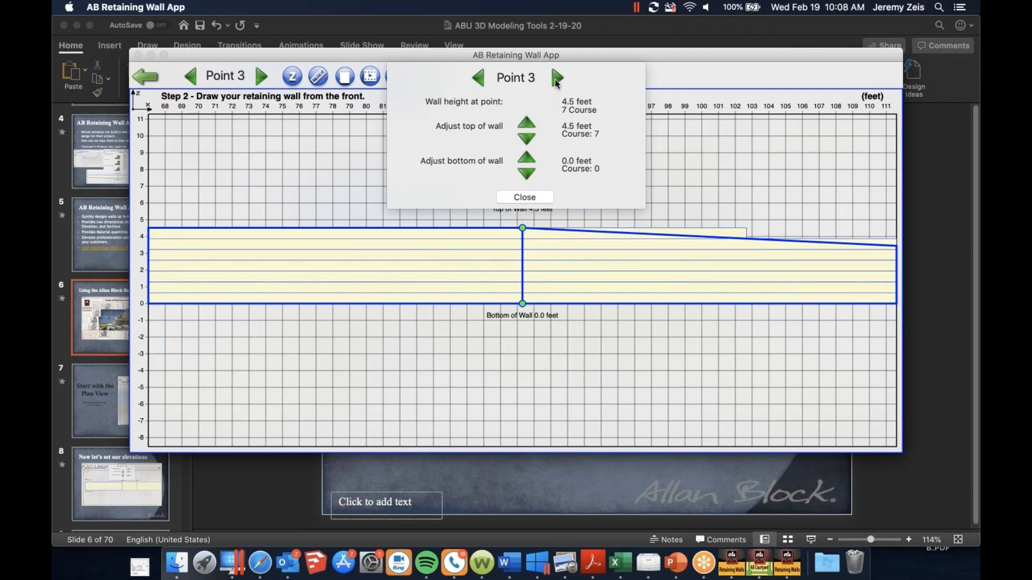
# Adjust the top of wall at Point 4 to course 7, 4.5 feet
pyautogui.click(556, 79)
pyautogui.click(526, 123)
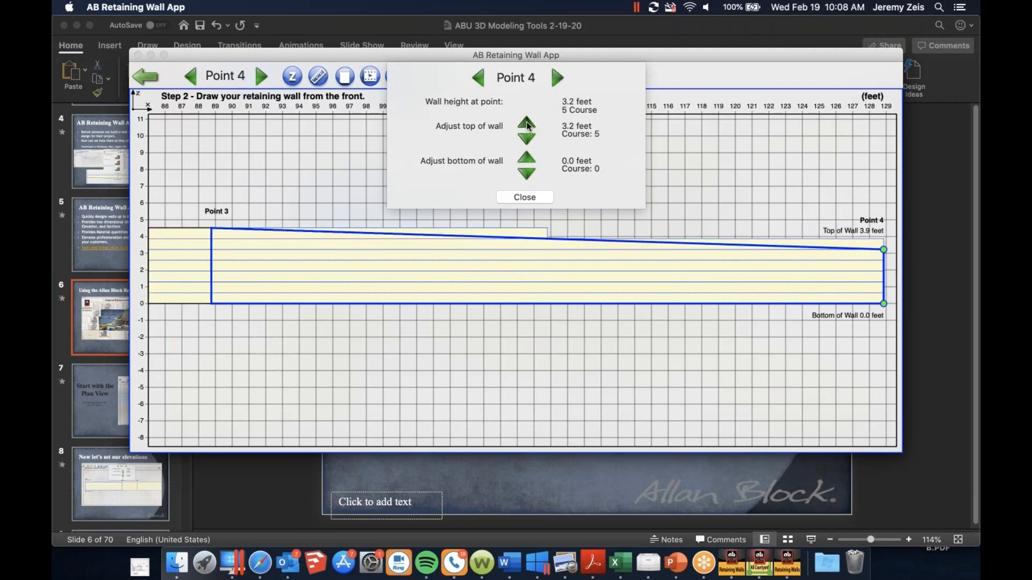
pyautogui.click(526, 124)
pyautogui.click(527, 140)
pyautogui.click(527, 139)
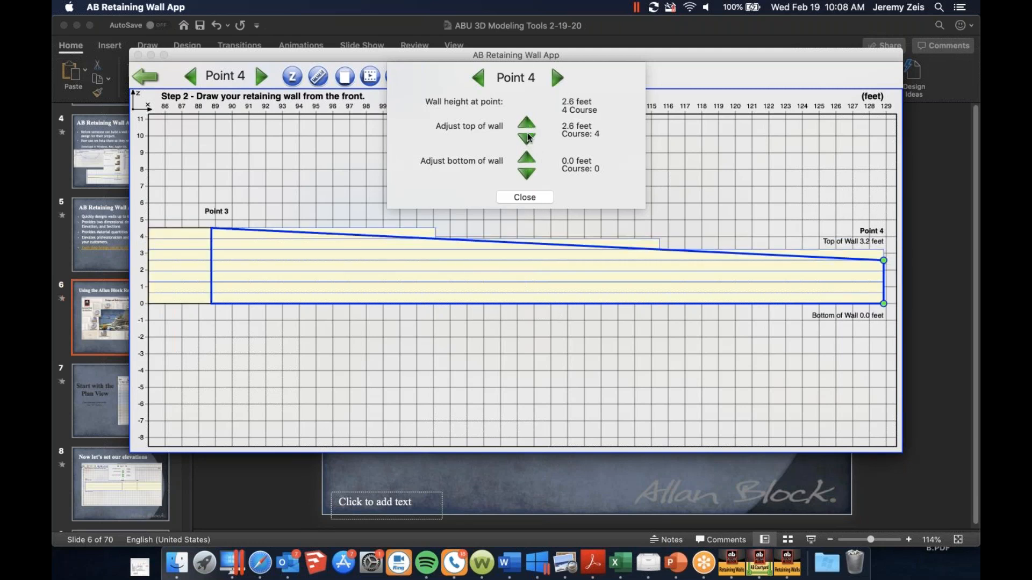
pyautogui.click(526, 124)
pyautogui.click(526, 123)
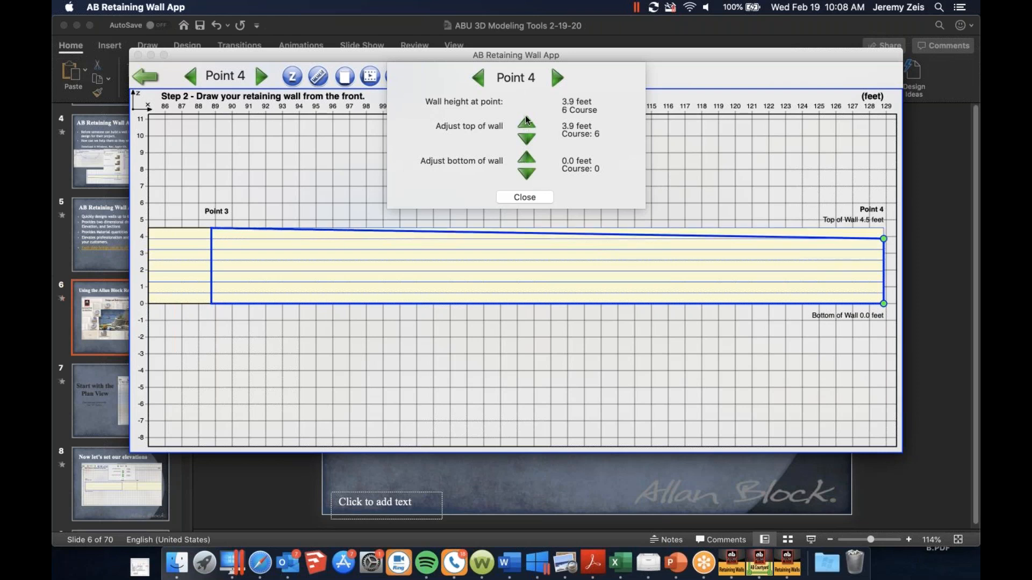
pyautogui.click(526, 124)
# Lower the bottom of wall at Point 4 by three courses and restore it to course 0
pyautogui.click(526, 173)
pyautogui.click(526, 172)
pyautogui.click(526, 173)
pyautogui.click(526, 157)
pyautogui.click(526, 158)
pyautogui.click(526, 157)
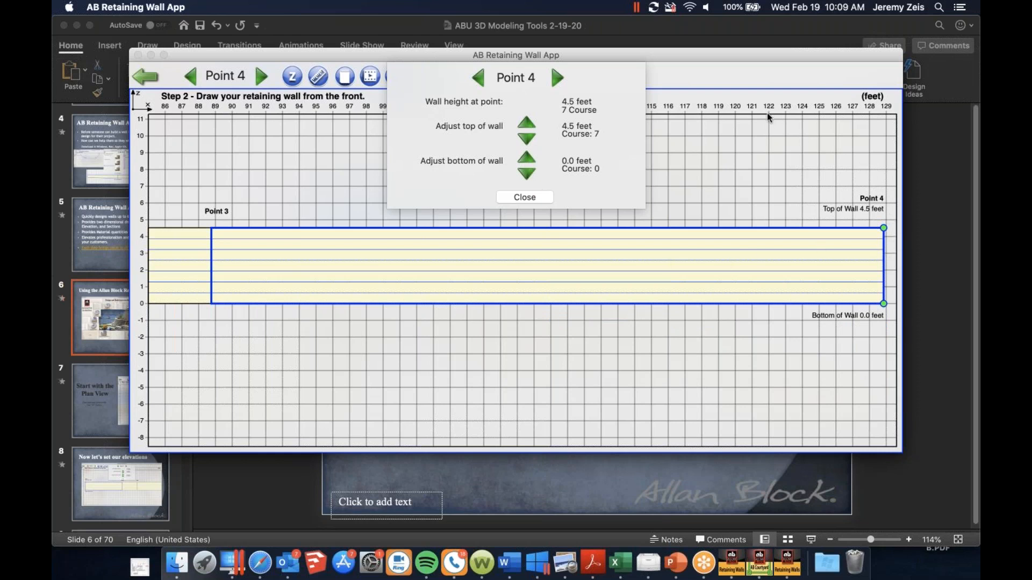
# Specify level grade above the wall, accept clay soil, and proceed to the approximate block count
pyautogui.click(512, 196)
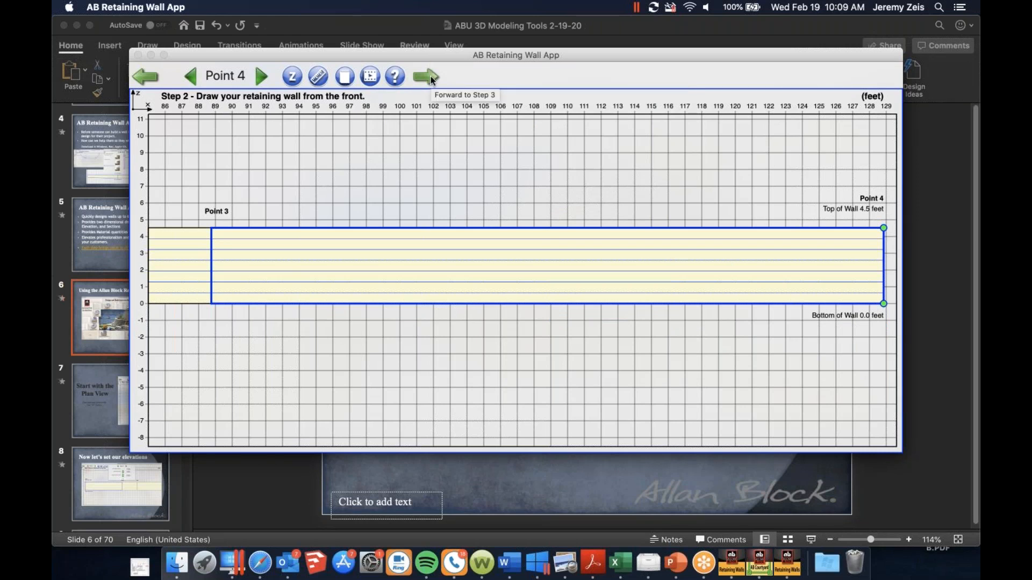
pyautogui.click(431, 76)
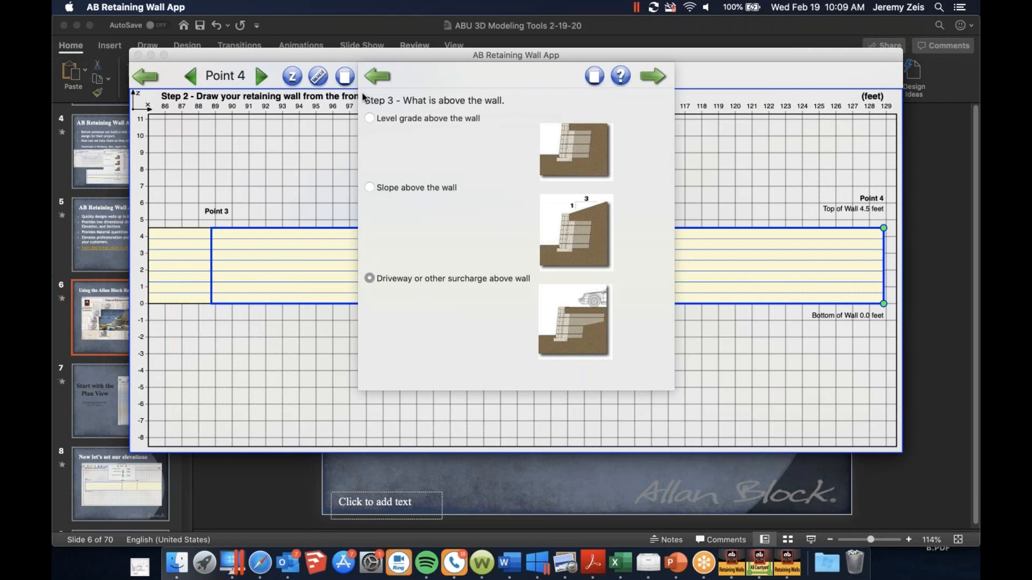
pyautogui.click(368, 118)
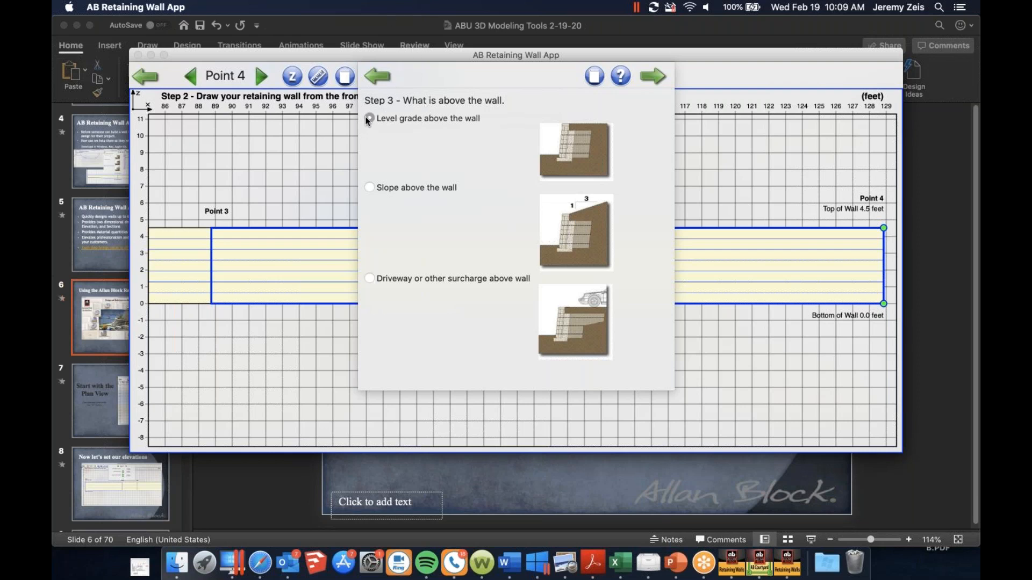
pyautogui.click(654, 75)
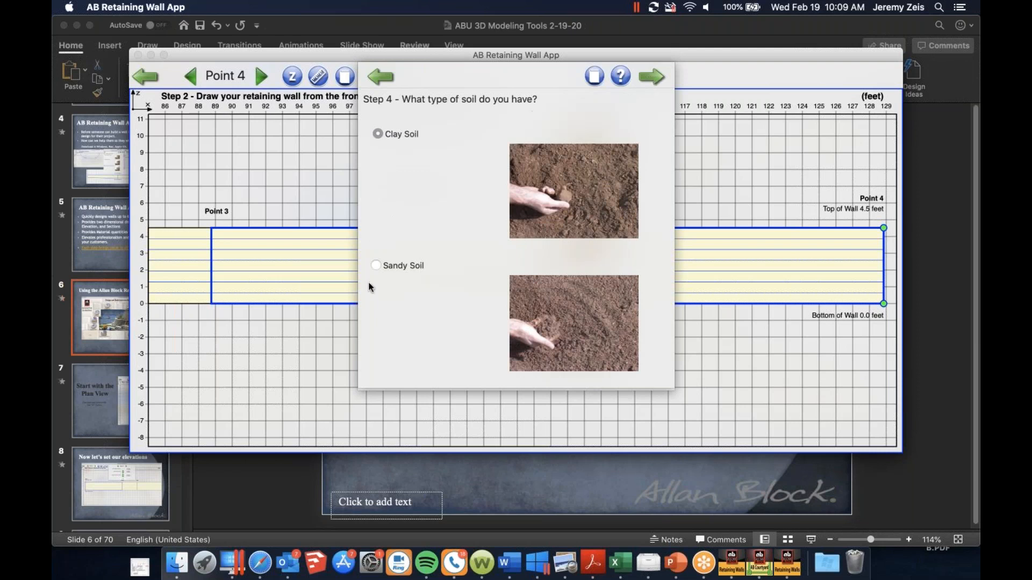
pyautogui.click(657, 76)
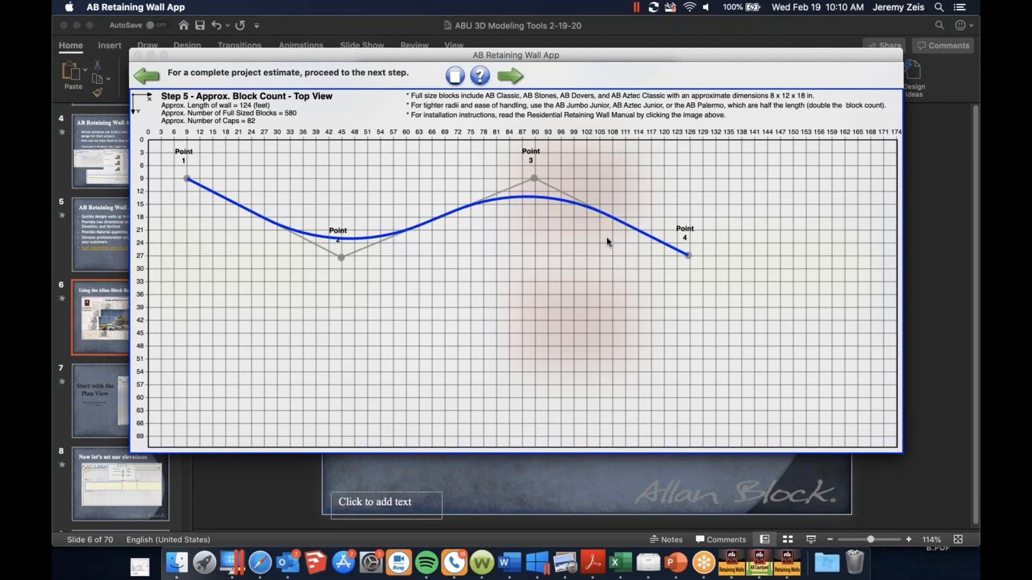
# Request the free design packet with the contact's e-mail address and postal code, and close the submission page
pyautogui.click(511, 71)
pyautogui.click(450, 251)
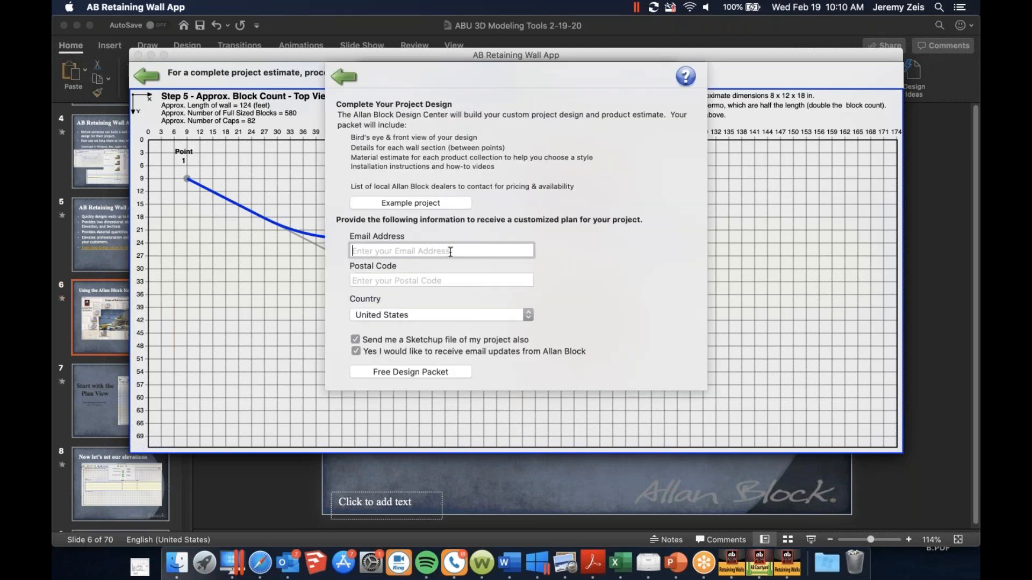
pyautogui.press('Tab')
pyautogui.write('55118')
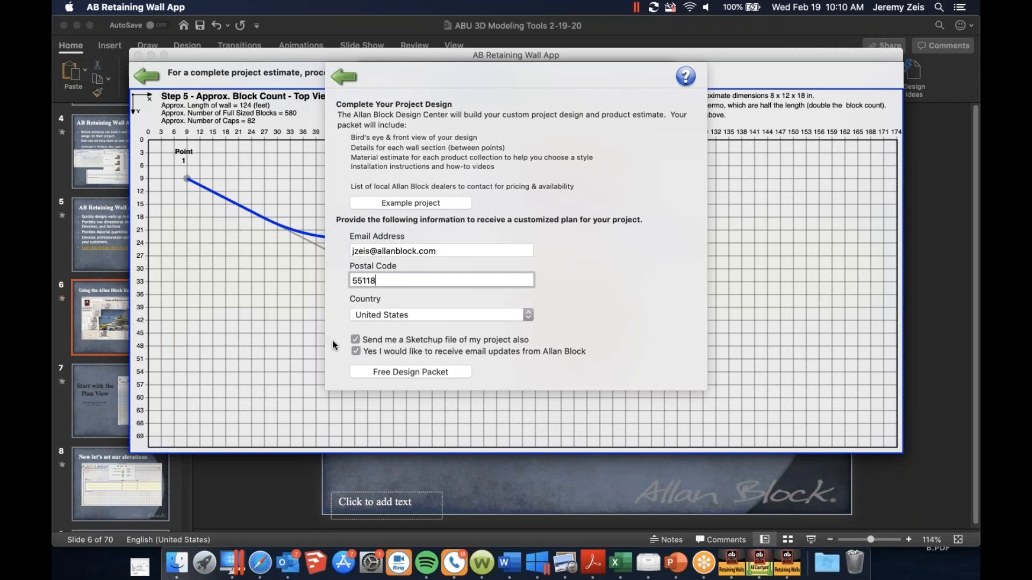
pyautogui.click(370, 372)
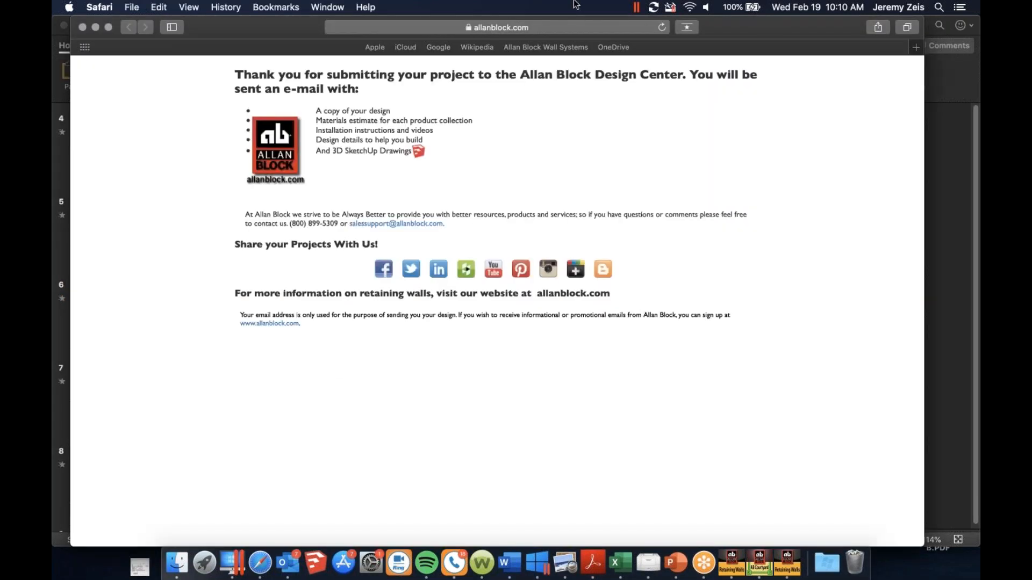
pyautogui.click(82, 26)
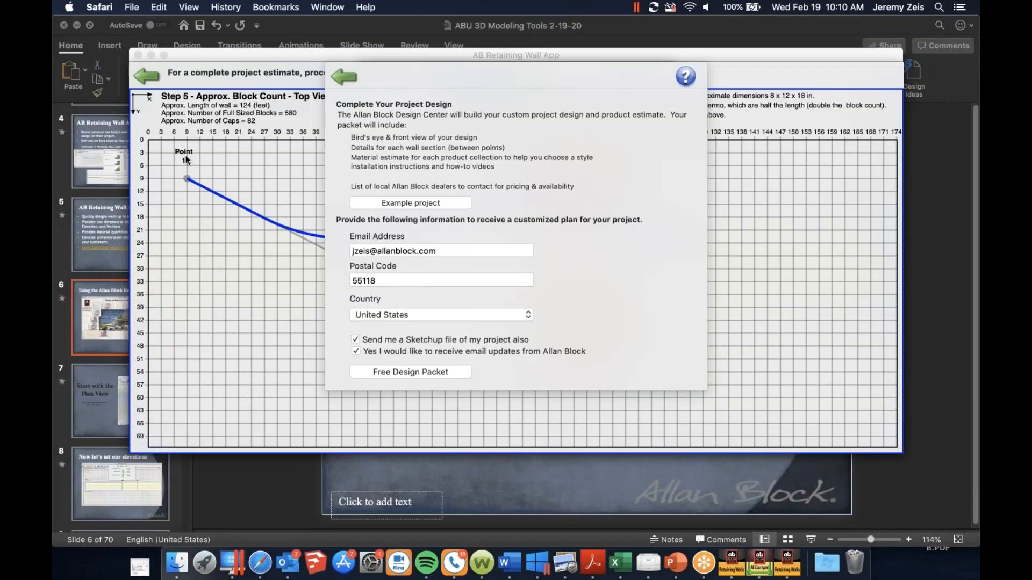
# Switch to the PowerPoint presentation and play the slide show from slide 6 through to the "We will send you two emails" slide
pyautogui.click(253, 484)
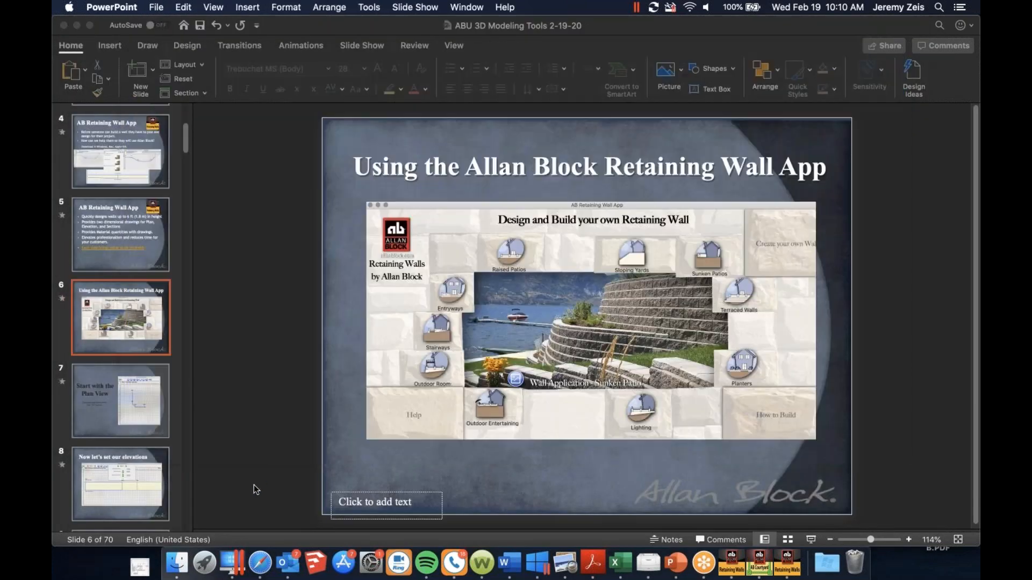
pyautogui.click(810, 540)
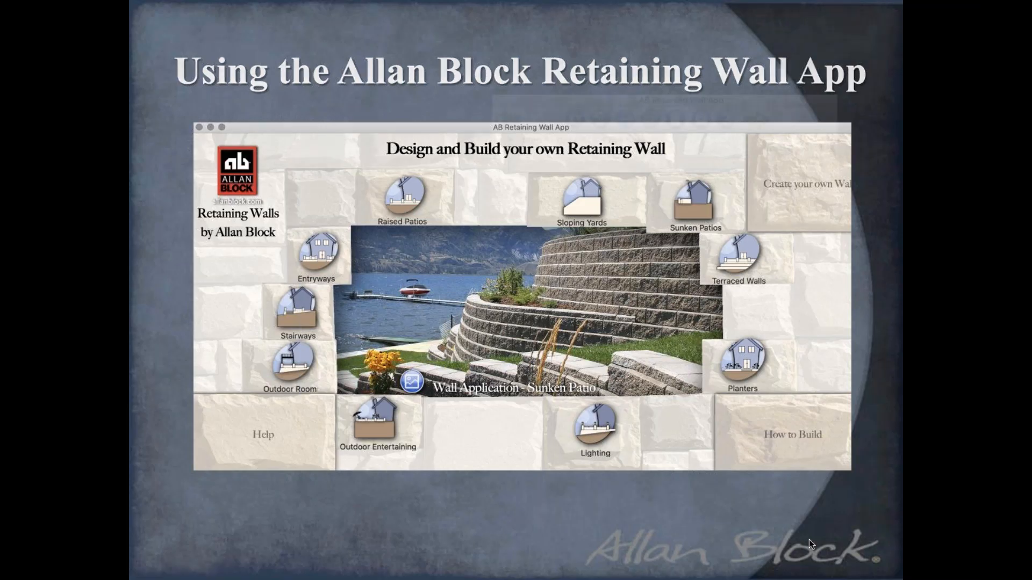
pyautogui.press('Right')
pyautogui.press('Right')
pyautogui.press('Right')
pyautogui.press('Right')
pyautogui.press('Right')
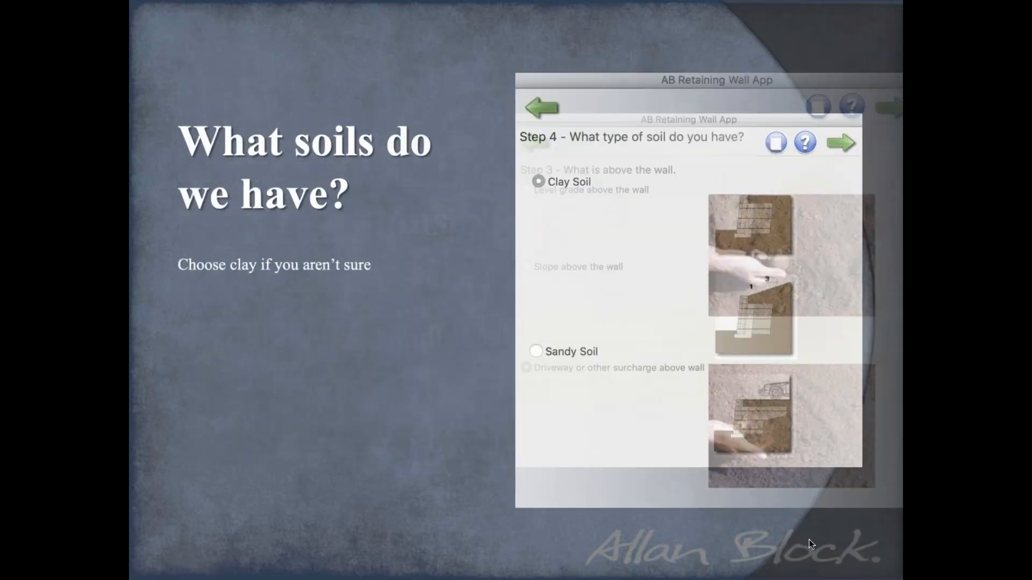
pyautogui.press('Right')
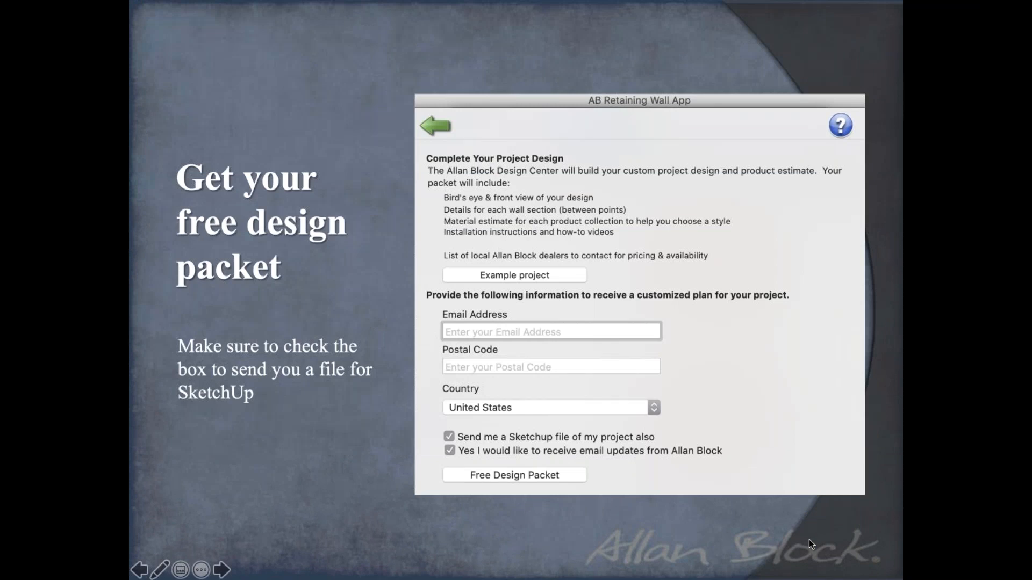
pyautogui.press('Right')
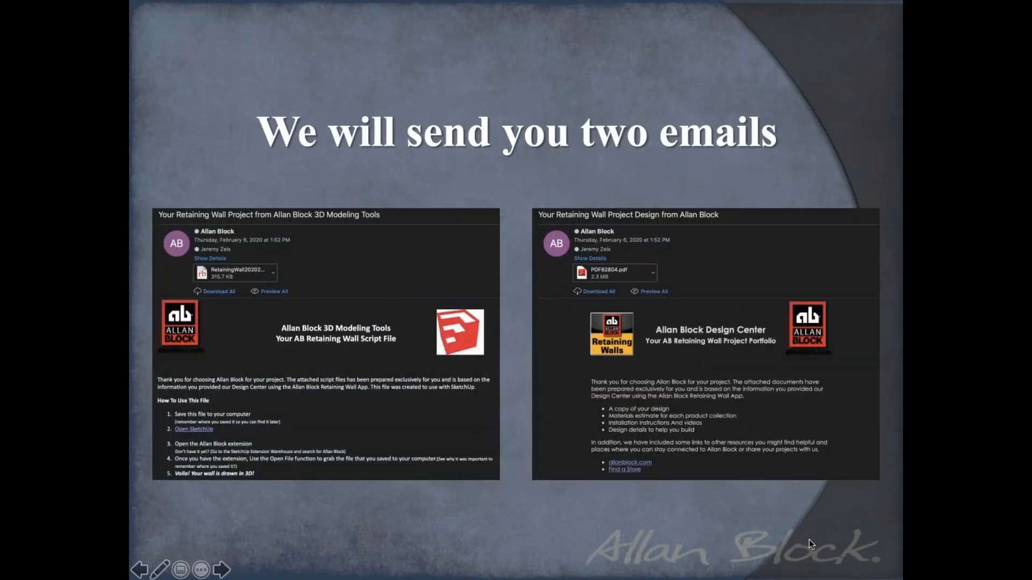
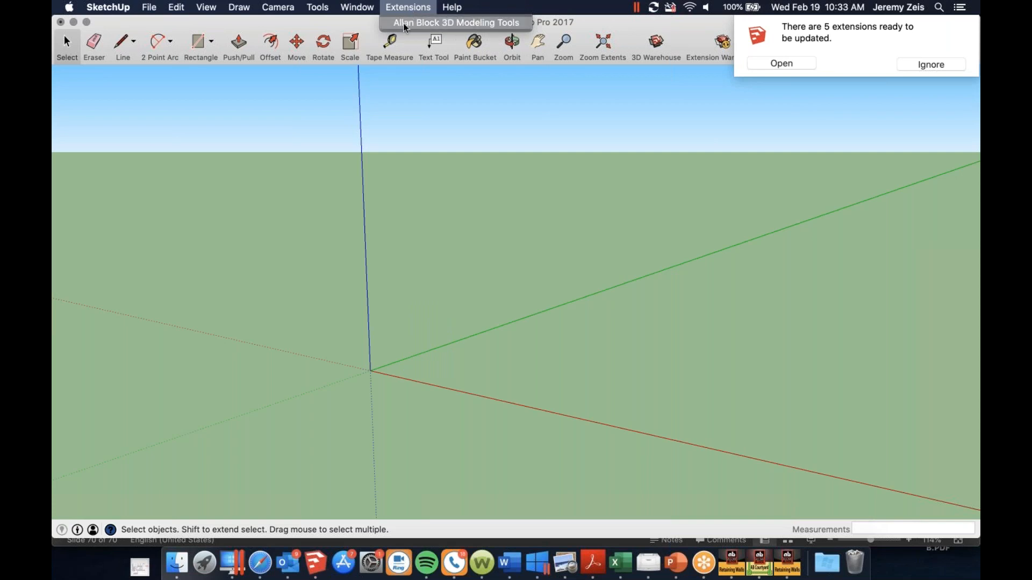
# In the Allan Block 3D Modeling Tool, choose AB Collection, AB Ashlar Pattern and the 2 Course Double Brown Blend color
pyautogui.click(403, 24)
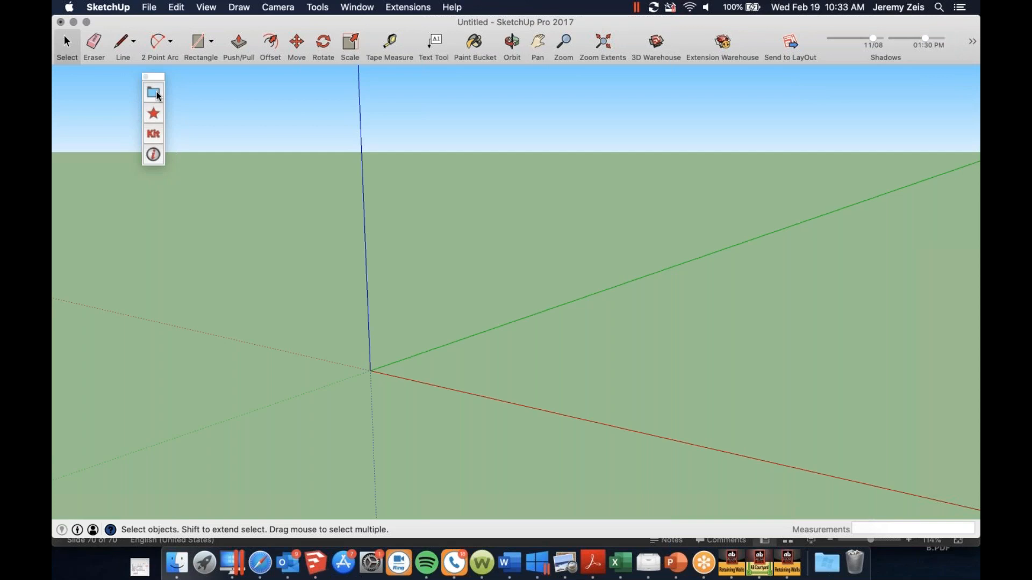
pyautogui.click(155, 93)
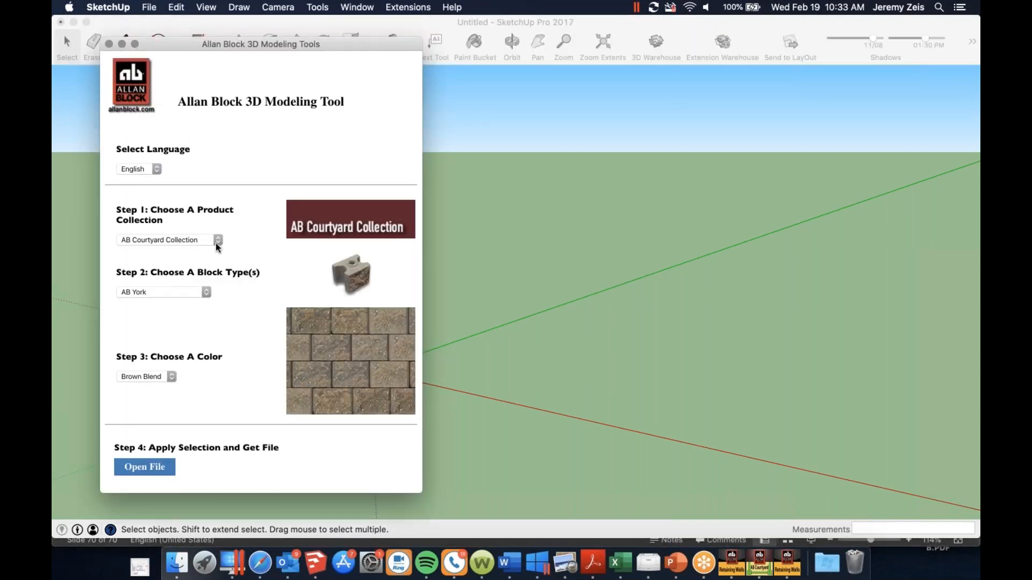
pyautogui.click(216, 242)
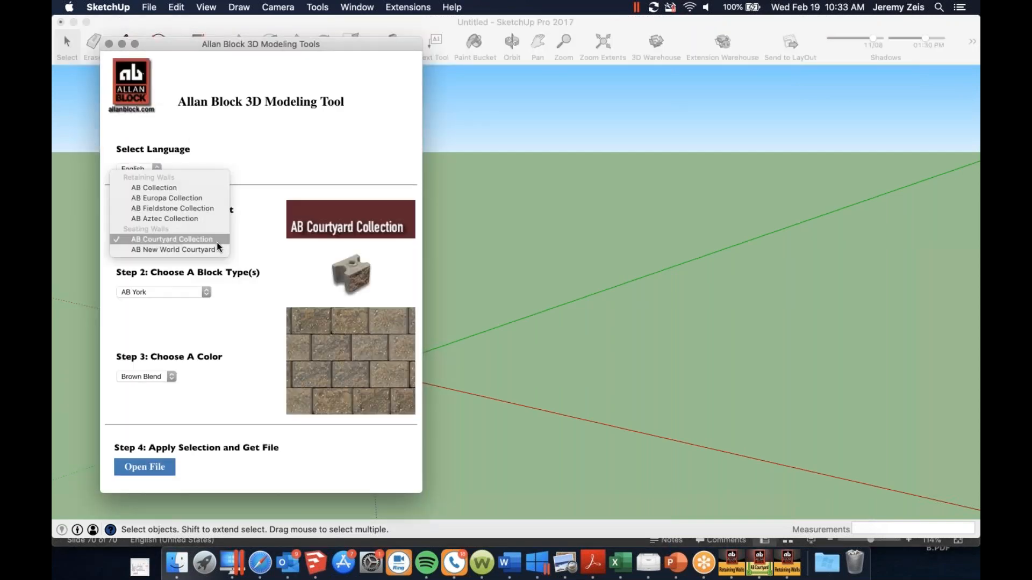
pyautogui.click(177, 188)
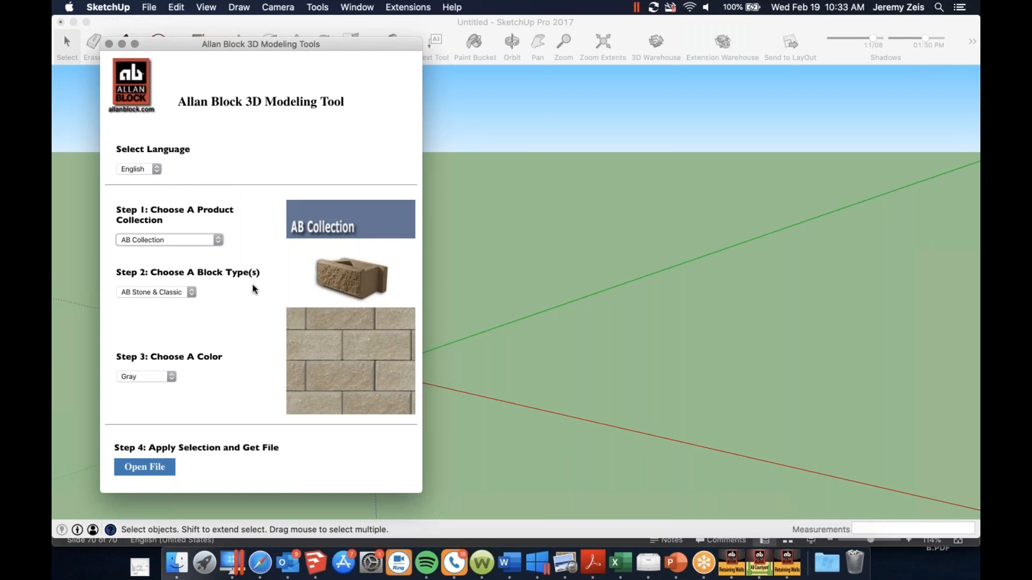
pyautogui.click(192, 293)
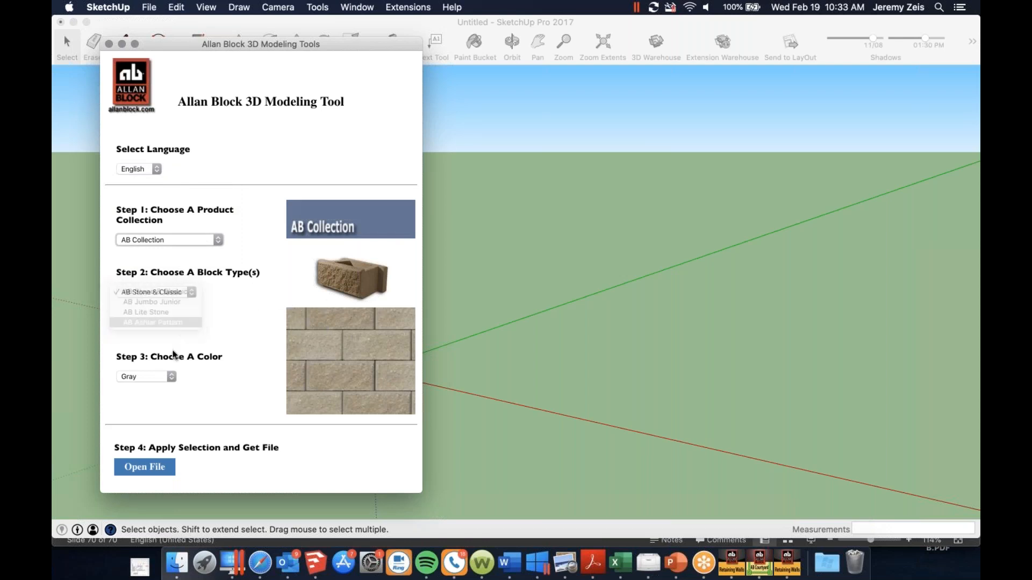
pyautogui.click(176, 319)
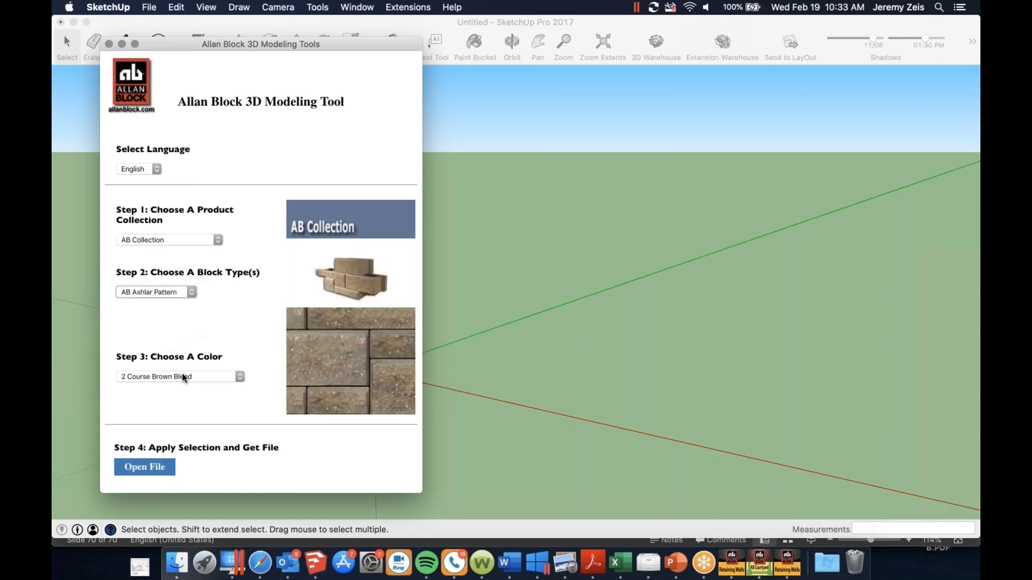
pyautogui.click(242, 378)
pyautogui.click(213, 386)
# Load RetainingWall202021812165917.rb from Documents to generate the wall model with the selected block settings
pyautogui.click(155, 476)
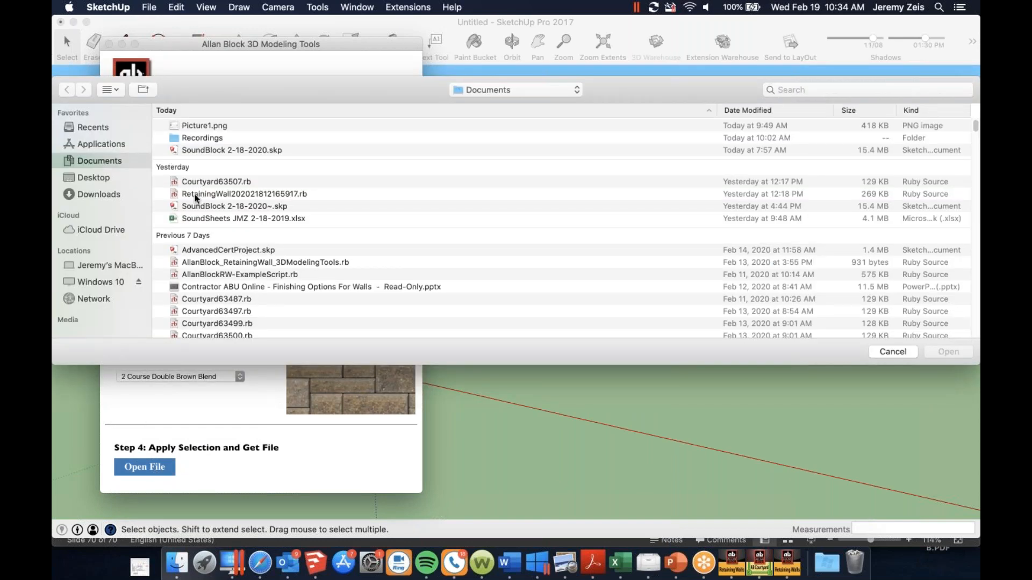
pyautogui.click(235, 198)
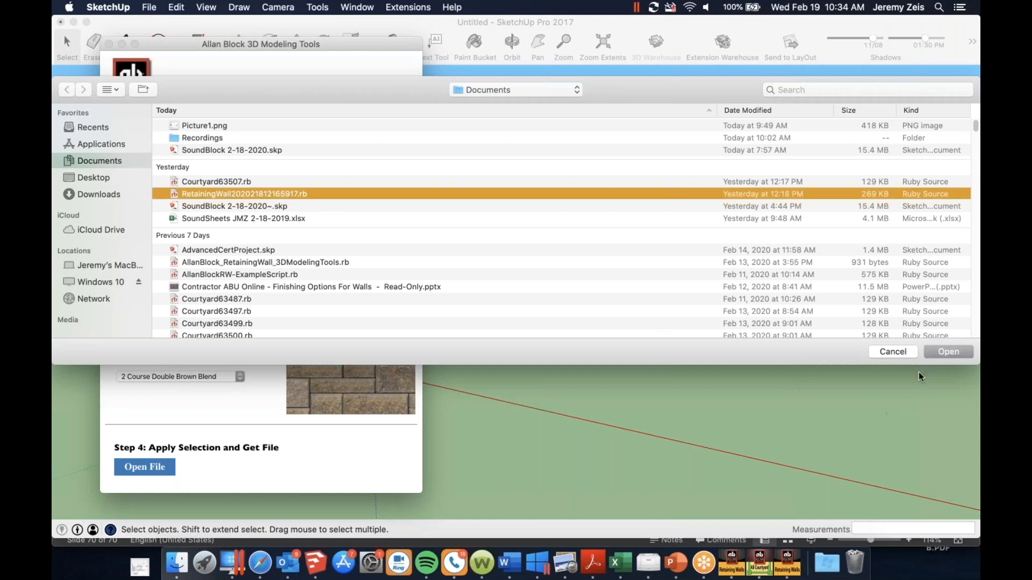
pyautogui.click(930, 353)
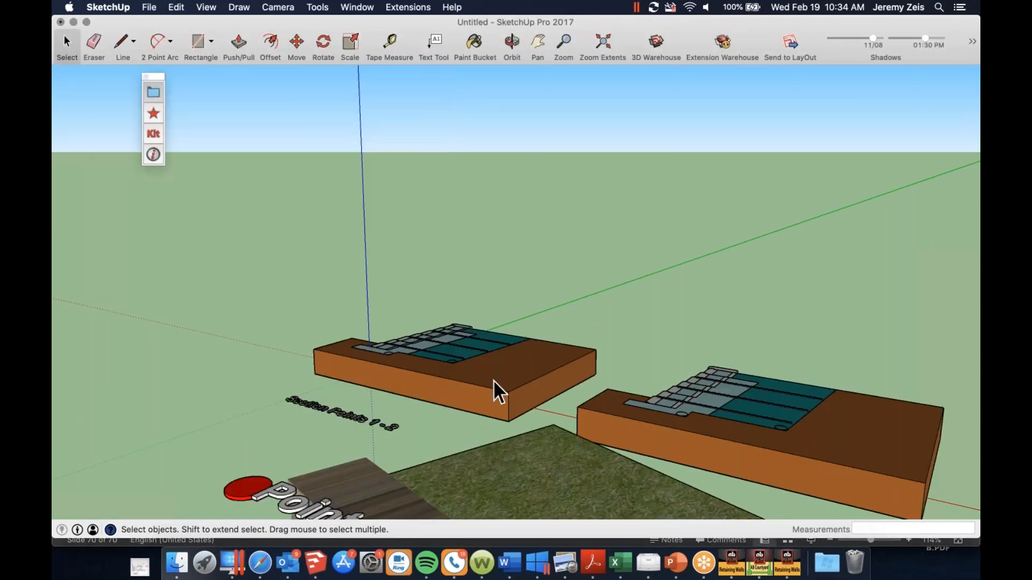
# Look over the three section-point details and the full curved retaining wall beside them
pyautogui.scroll(-1, 492, 380)
pyautogui.moveTo(492, 379); pyautogui.dragTo(655, 578, button='middle')
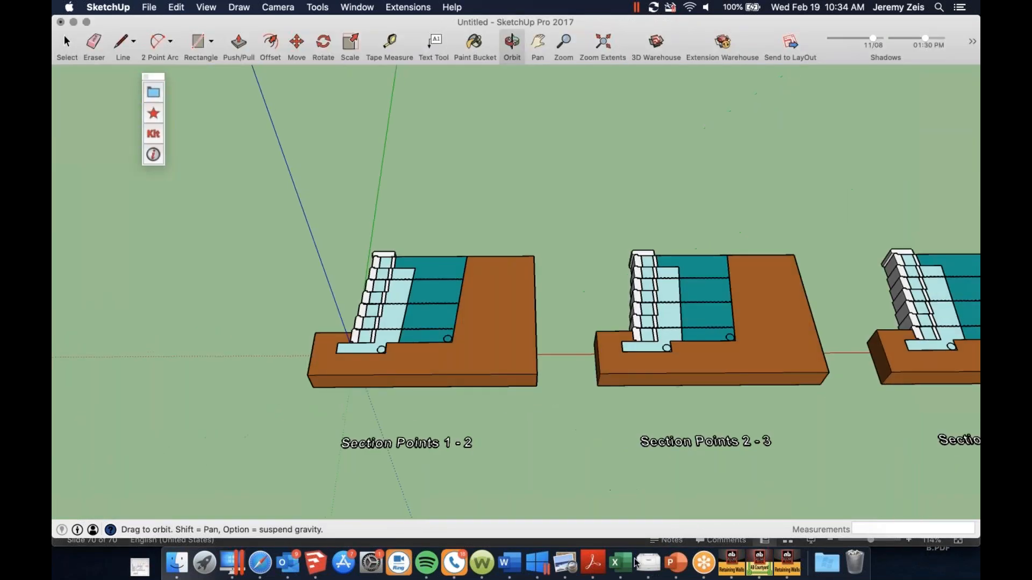
pyautogui.scroll(-4, 350, 375)
pyautogui.scroll(3, 665, 373)
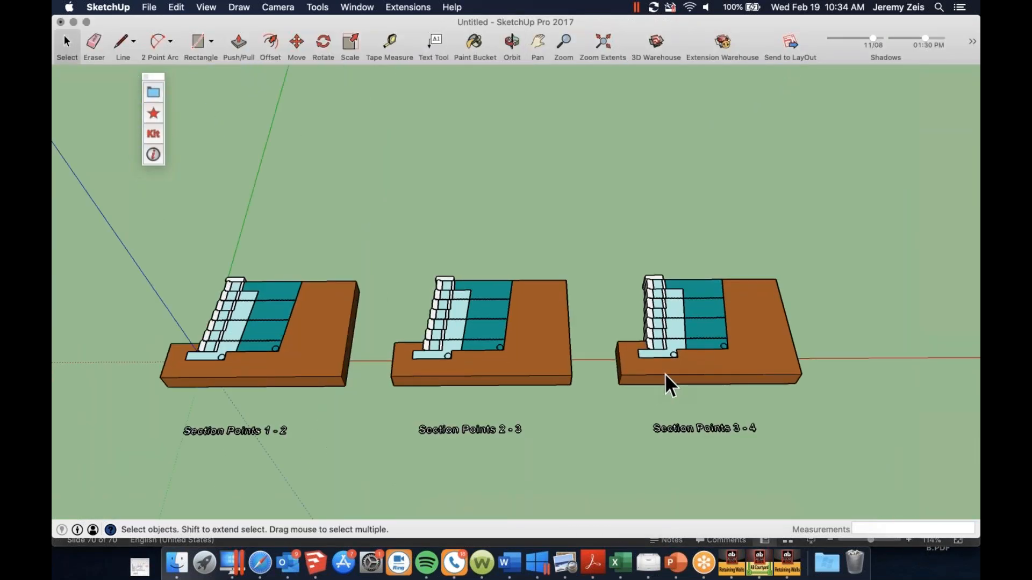
pyautogui.scroll(-1, 665, 373)
pyautogui.scroll(-3, 314, 273)
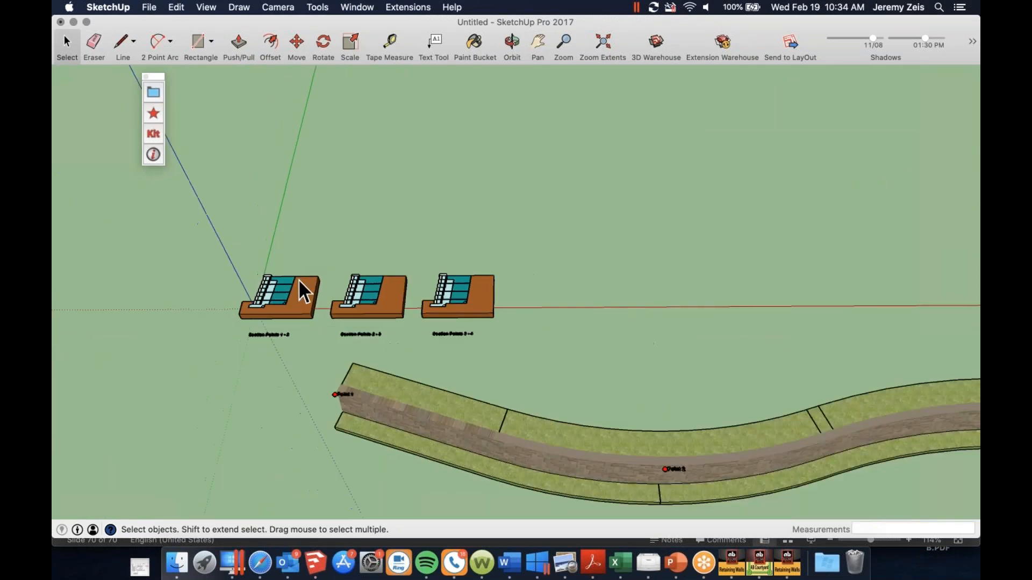
pyautogui.scroll(-3, 300, 276)
pyautogui.scroll(8, 423, 328)
pyautogui.scroll(5, 539, 354)
pyautogui.moveTo(500, 304); pyautogui.dragTo(545, 210, button='middle')
pyautogui.scroll(-6, 415, 363)
pyautogui.moveTo(415, 364); pyautogui.dragTo(443, 376, button='middle')
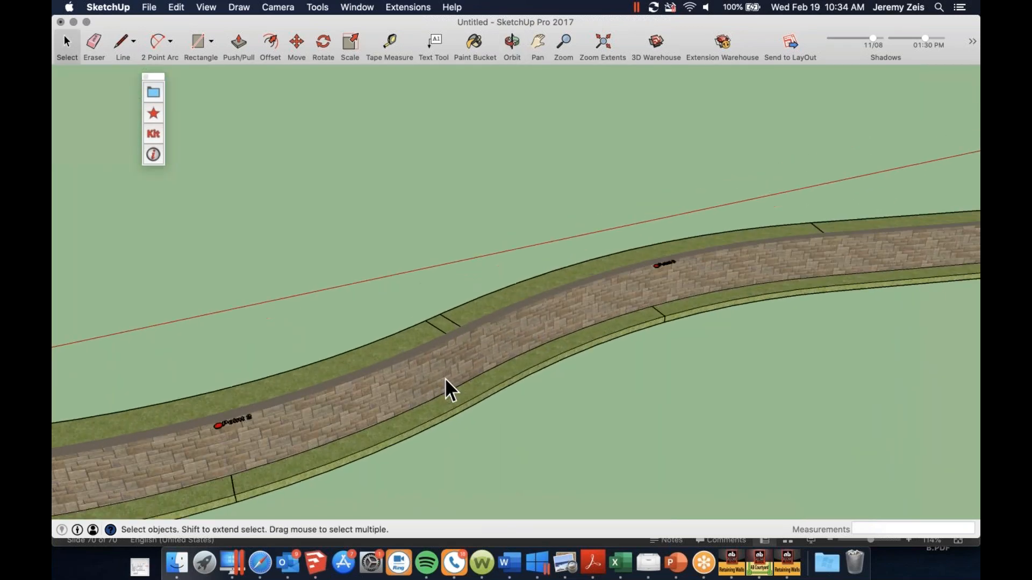
# Examine the Ashlar block pattern on the wall face at close range
pyautogui.scroll(10, 360, 382)
pyautogui.moveTo(360, 382); pyautogui.dragTo(64, 215, button='middle')
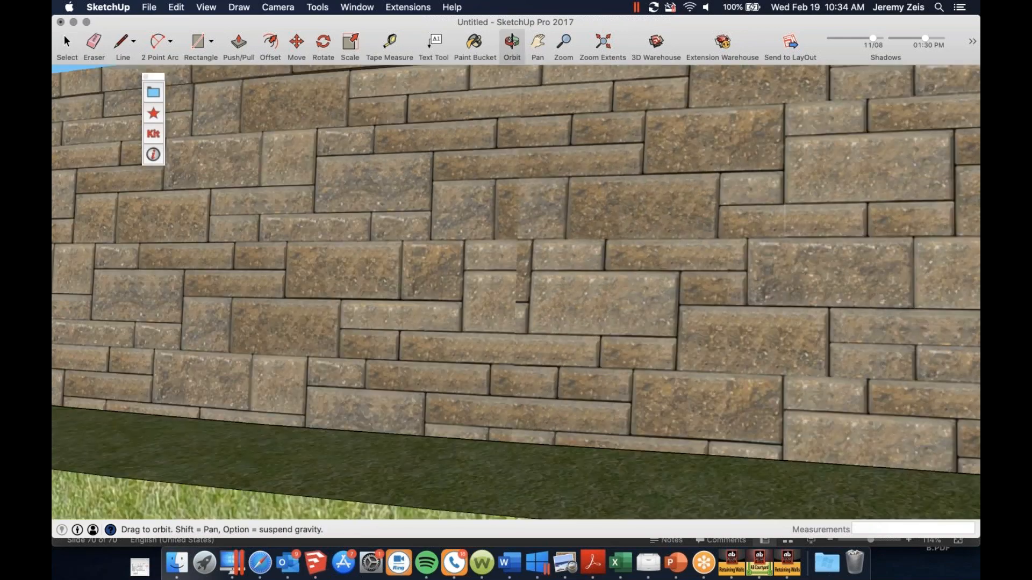
pyautogui.scroll(5, 167, 255)
pyautogui.scroll(-2, 427, 368)
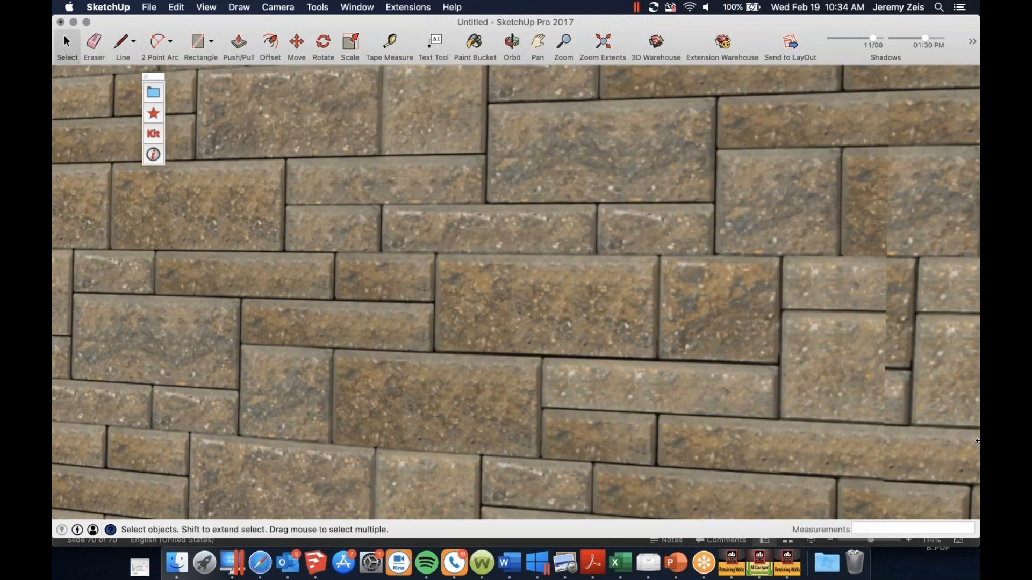
pyautogui.scroll(-4, 977, 441)
pyautogui.scroll(5, 505, 314)
pyautogui.scroll(-3, 478, 311)
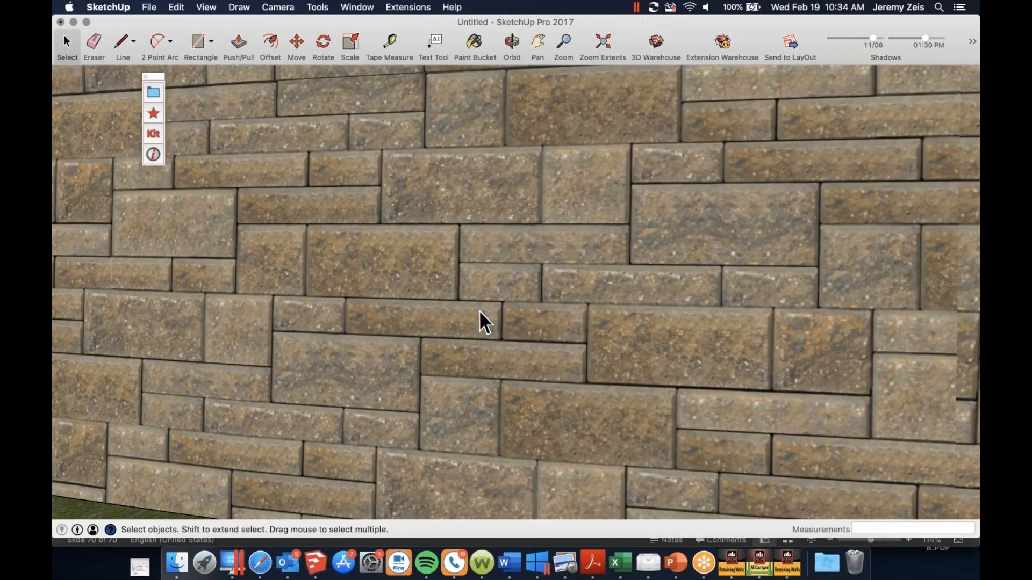
pyautogui.scroll(3, 353, 306)
pyautogui.scroll(3, 860, 404)
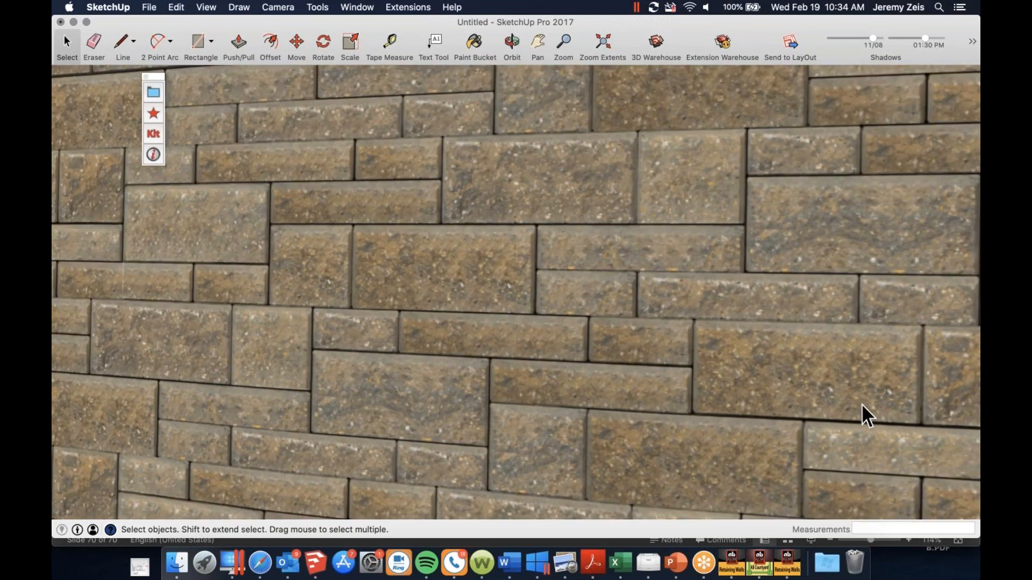
pyautogui.scroll(-2, 861, 404)
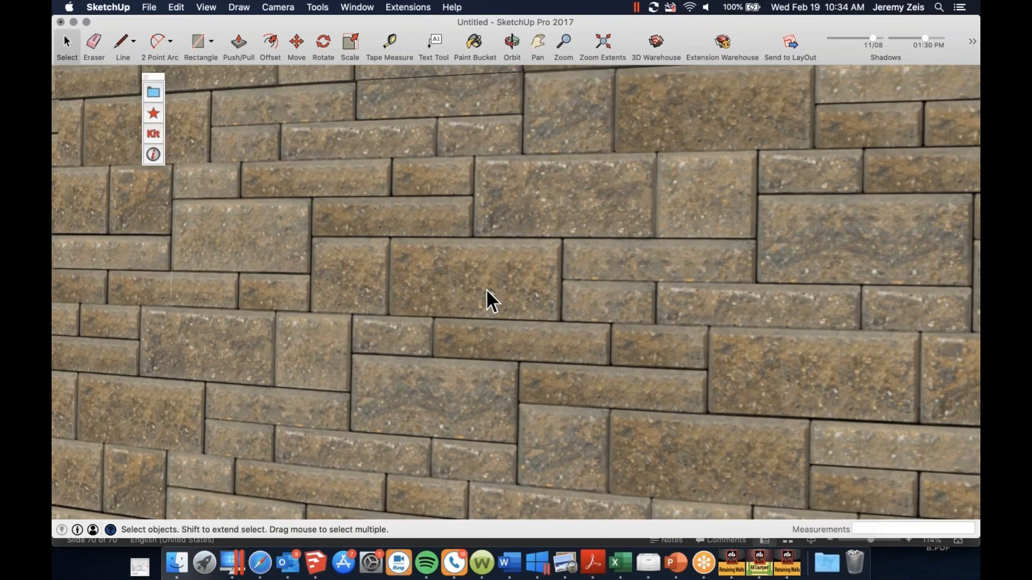
pyautogui.scroll(-3, 488, 293)
pyautogui.scroll(-2, 489, 293)
pyautogui.scroll(-5, 473, 295)
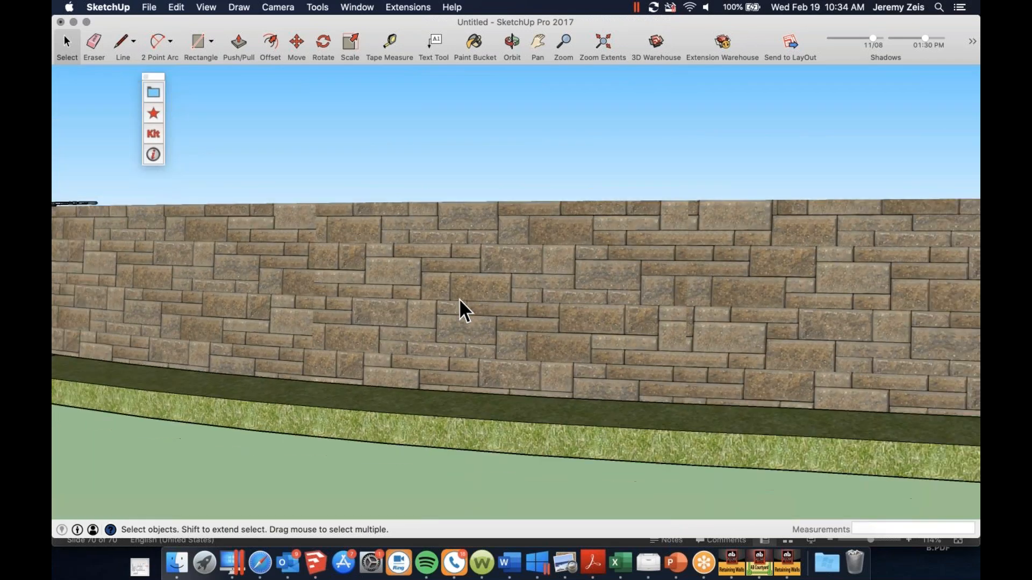
# Inspect the whole wall from above and its block face near Point 2
pyautogui.moveTo(451, 299); pyautogui.dragTo(513, 322, button='middle')
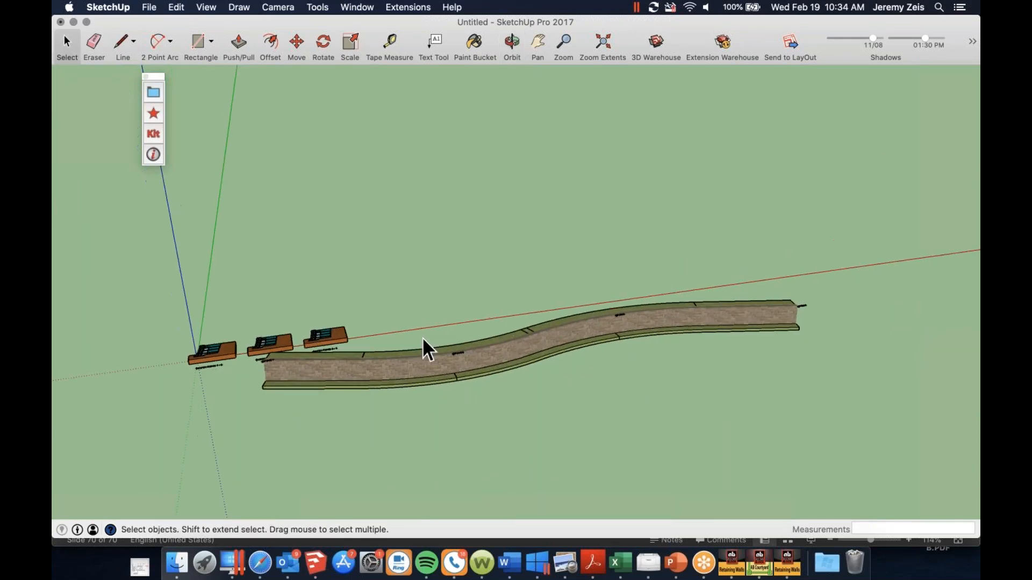
pyautogui.scroll(4, 495, 350)
pyautogui.scroll(10, 496, 350)
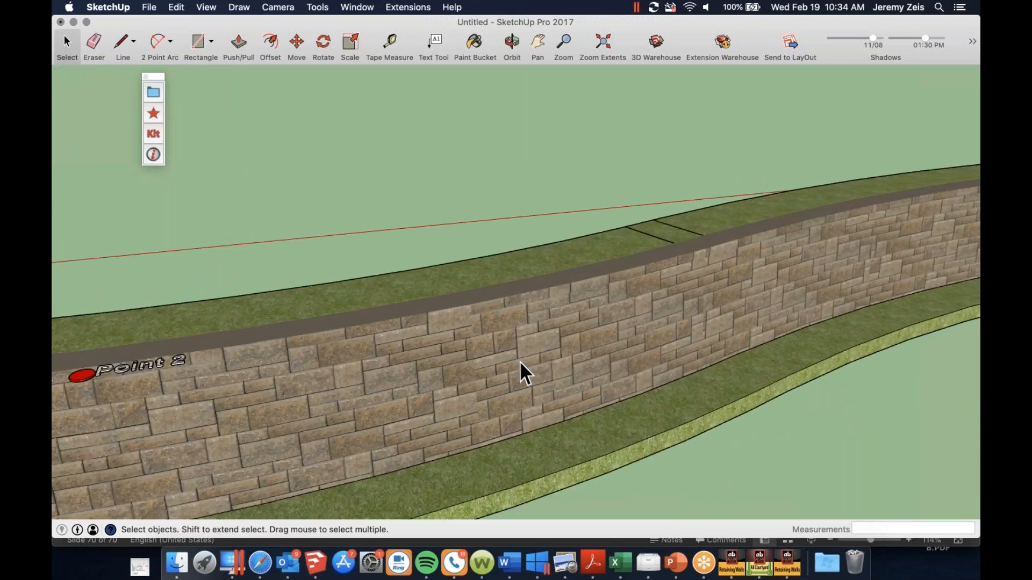
pyautogui.scroll(-2, 392, 373)
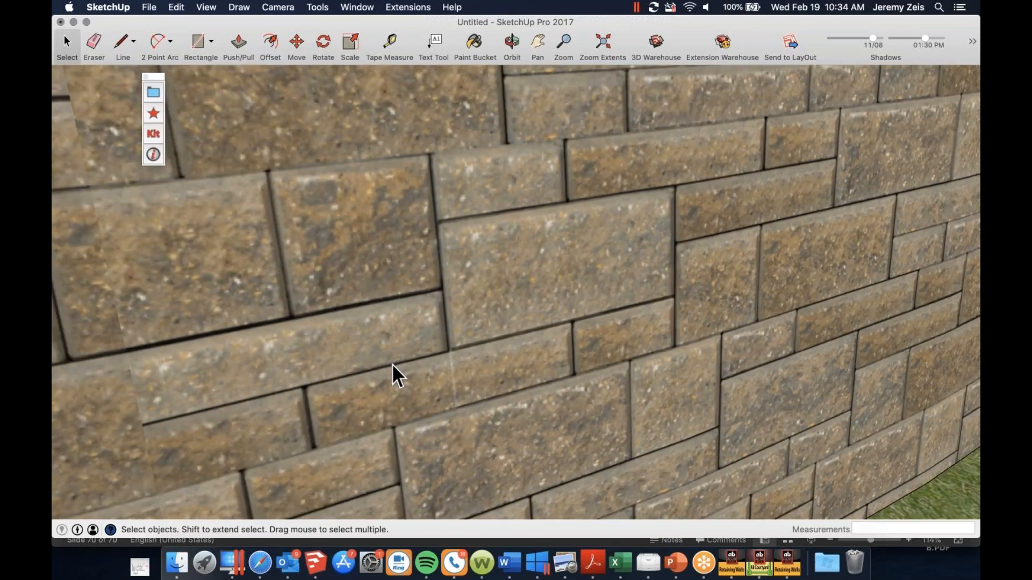
pyautogui.scroll(-12, 254, 392)
pyautogui.scroll(-4, 277, 399)
# Select the entire wall with its section details and move it about 82 feet back from the origin
pyautogui.moveTo(684, 315); pyautogui.dragTo(710, 235, button='middle')
pyautogui.scroll(-3, 710, 235)
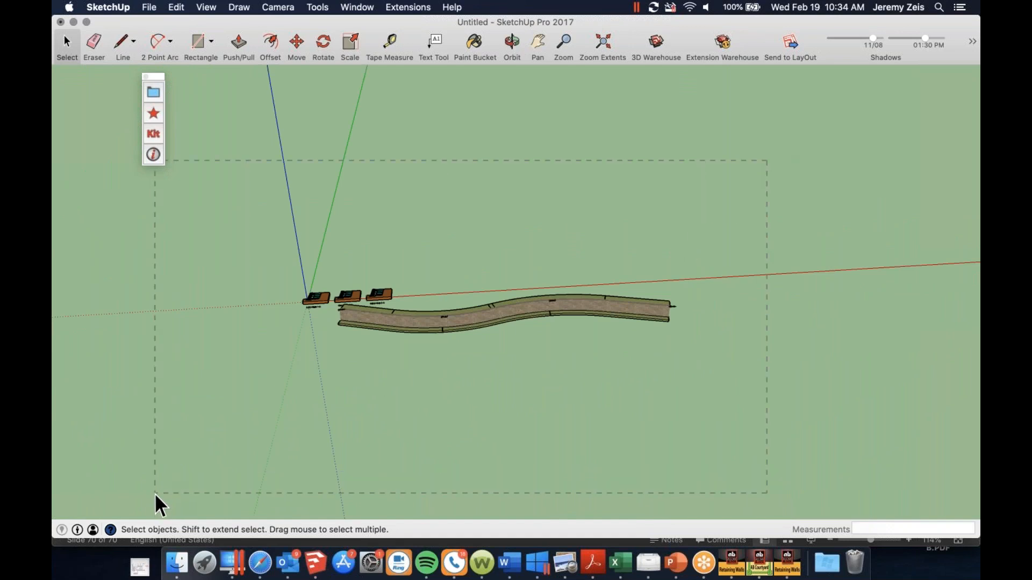
pyautogui.moveTo(155, 495); pyautogui.dragTo(169, 482)
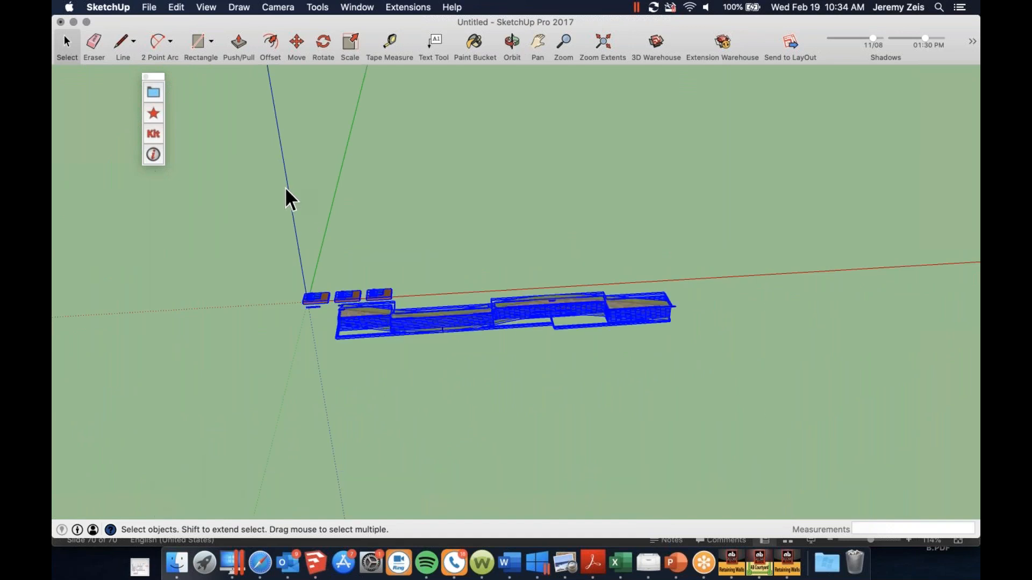
pyautogui.click(296, 41)
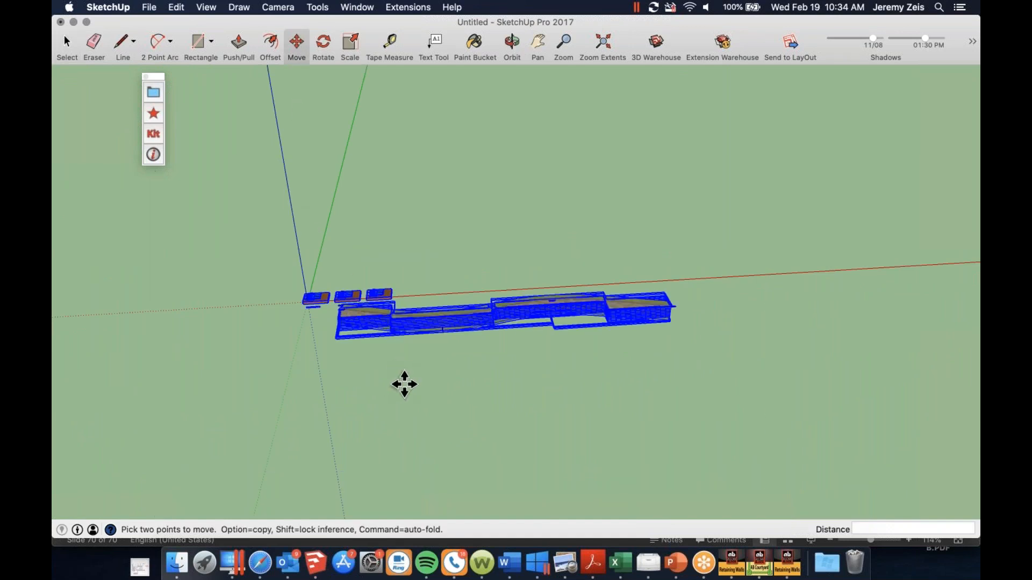
pyautogui.click(406, 325)
pyautogui.click(408, 260)
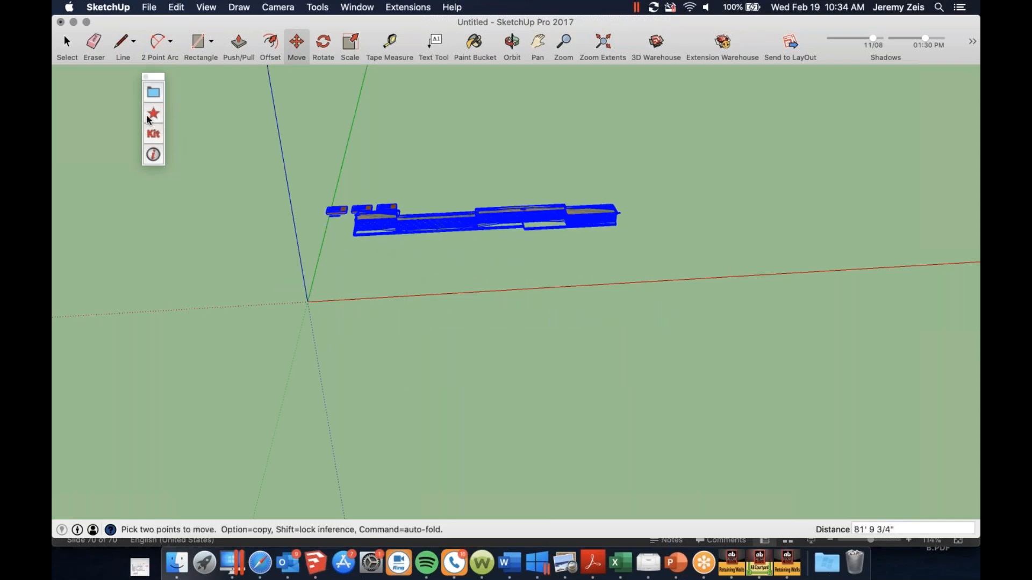
# Switch the modeling tool's selection to AB Europa Collection with AB Dover blocks in Brown Blend
pyautogui.click(153, 95)
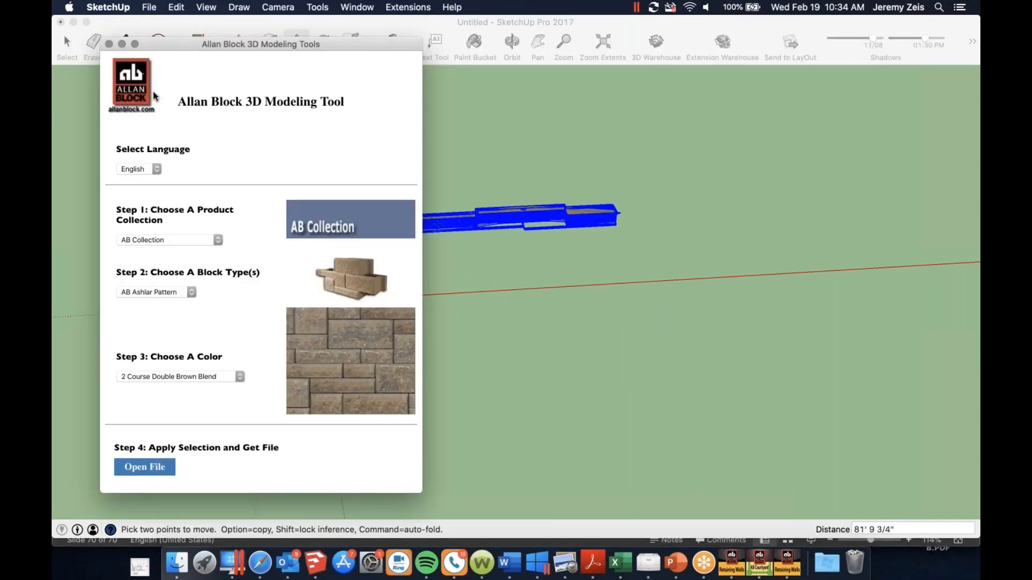
pyautogui.click(215, 241)
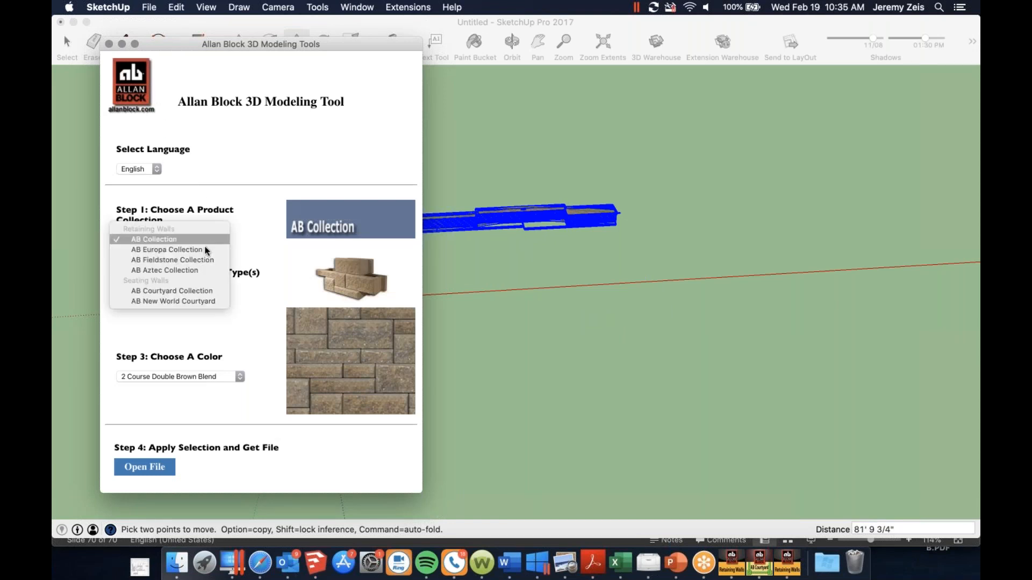
pyautogui.click(204, 250)
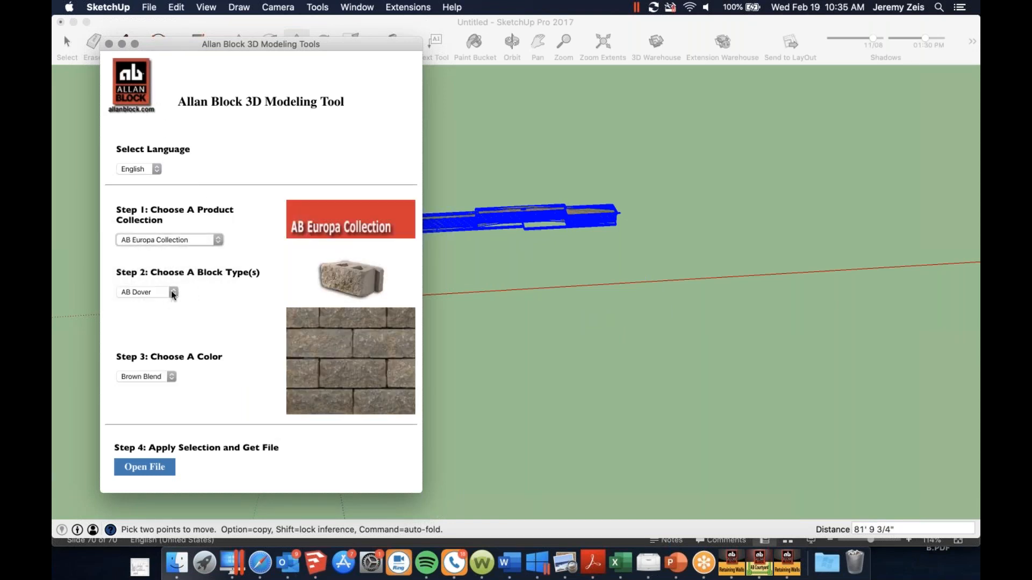
pyautogui.click(172, 377)
pyautogui.click(163, 375)
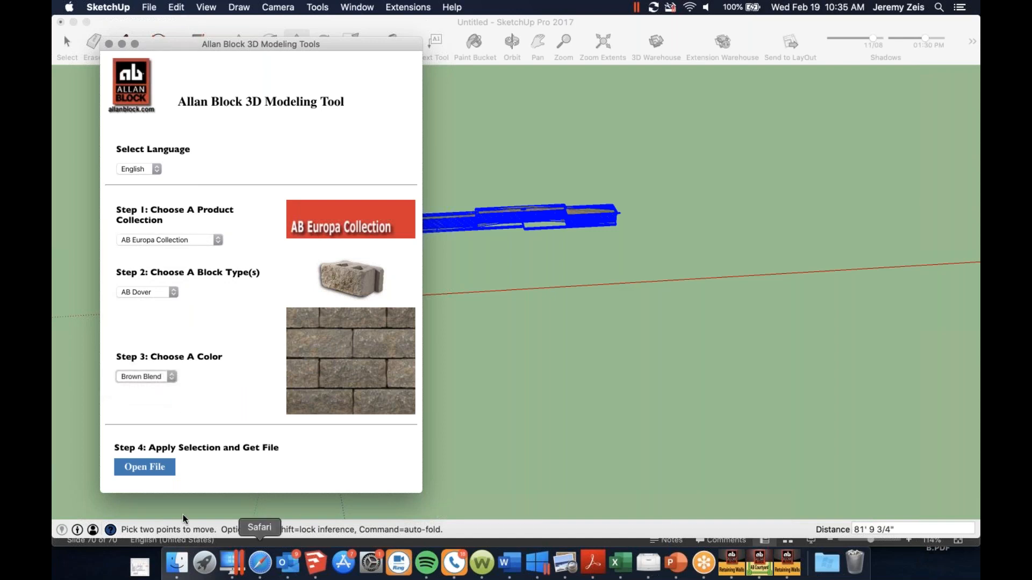
# Open RetainingWall202021812165917.rb again to generate a second wall with the AB Dover blocks
pyautogui.click(146, 469)
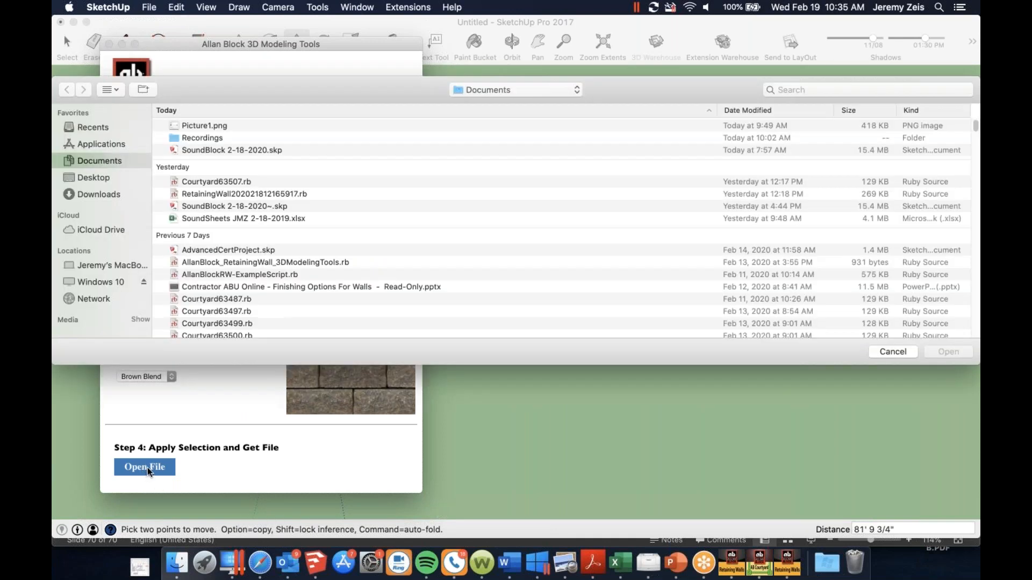
pyautogui.click(220, 196)
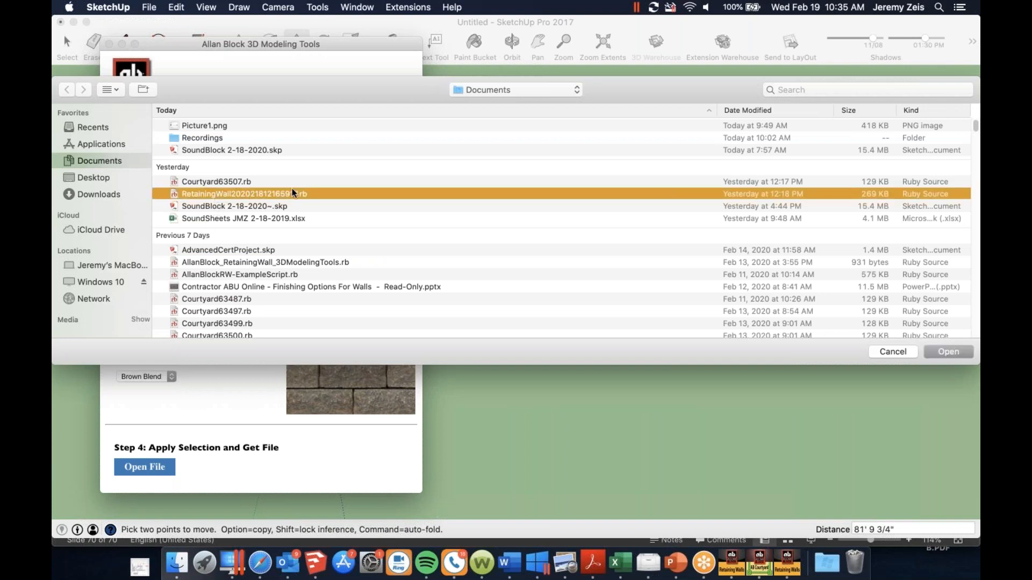
pyautogui.click(946, 349)
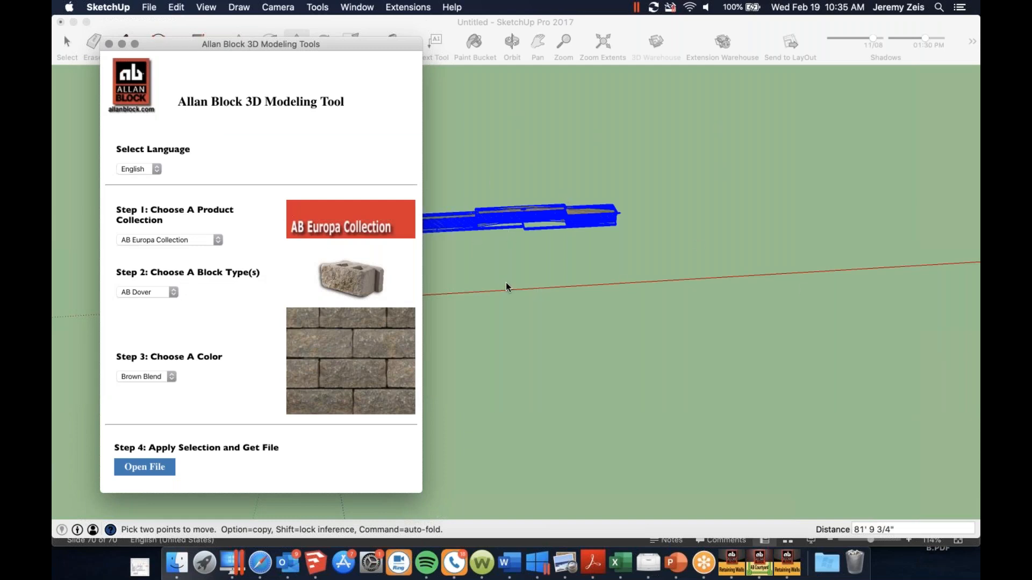
# Examine the AB Dover block texture on the second wall's face up close
pyautogui.scroll(3, 355, 294)
pyautogui.scroll(4, 363, 294)
pyautogui.scroll(7, 691, 373)
pyautogui.scroll(1, 766, 265)
pyautogui.scroll(10, 766, 265)
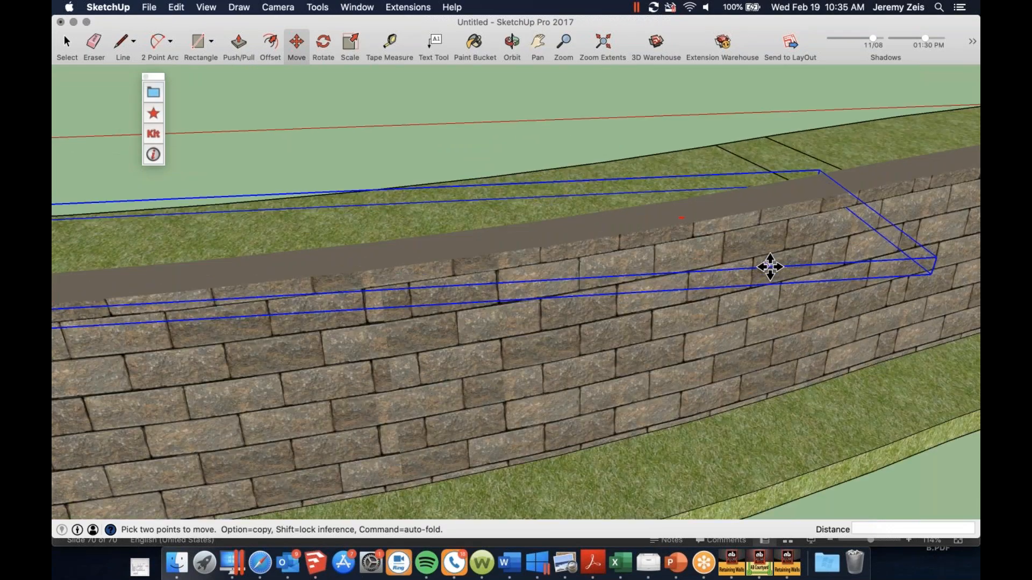
pyautogui.scroll(-1, 468, 334)
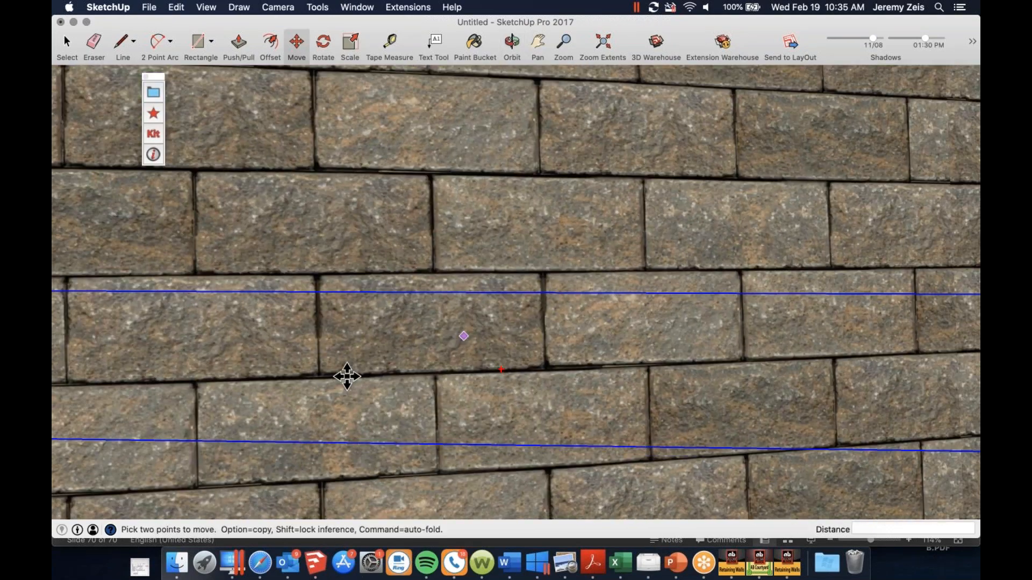
# Select the AB Dover wall with its section details and move it about 149 feet, placing it beside the end of the first wall
pyautogui.scroll(4, 346, 376)
pyautogui.scroll(-6, 411, 365)
pyautogui.scroll(-6, 412, 366)
pyautogui.moveTo(478, 376); pyautogui.dragTo(508, 481, button='middle')
pyautogui.scroll(-2, 476, 418)
pyautogui.scroll(-8, 481, 415)
pyautogui.press('space')
pyautogui.scroll(-8, 515, 438)
pyautogui.moveTo(221, 509); pyautogui.dragTo(245, 500)
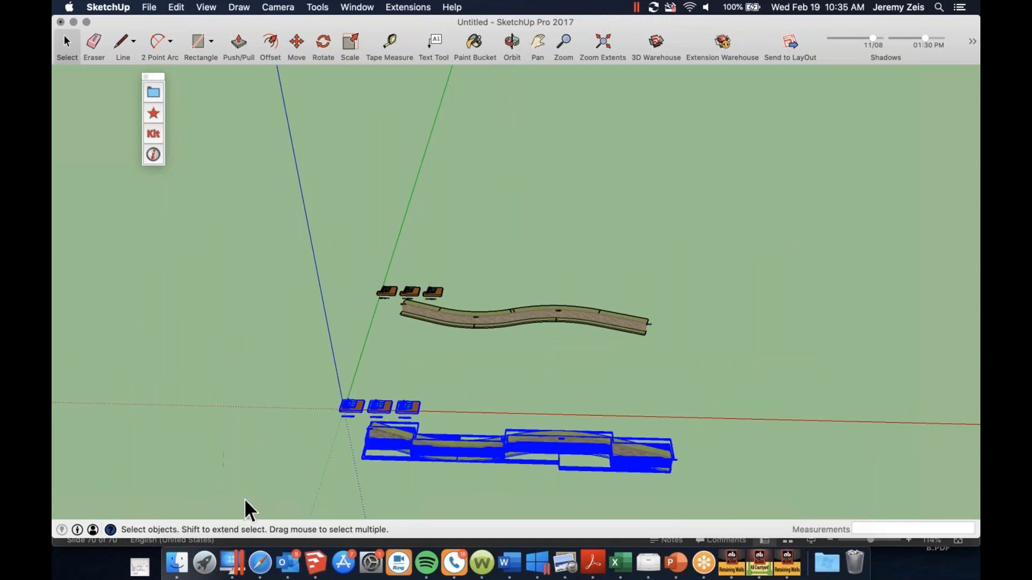
pyautogui.press('m')
pyautogui.click(411, 474)
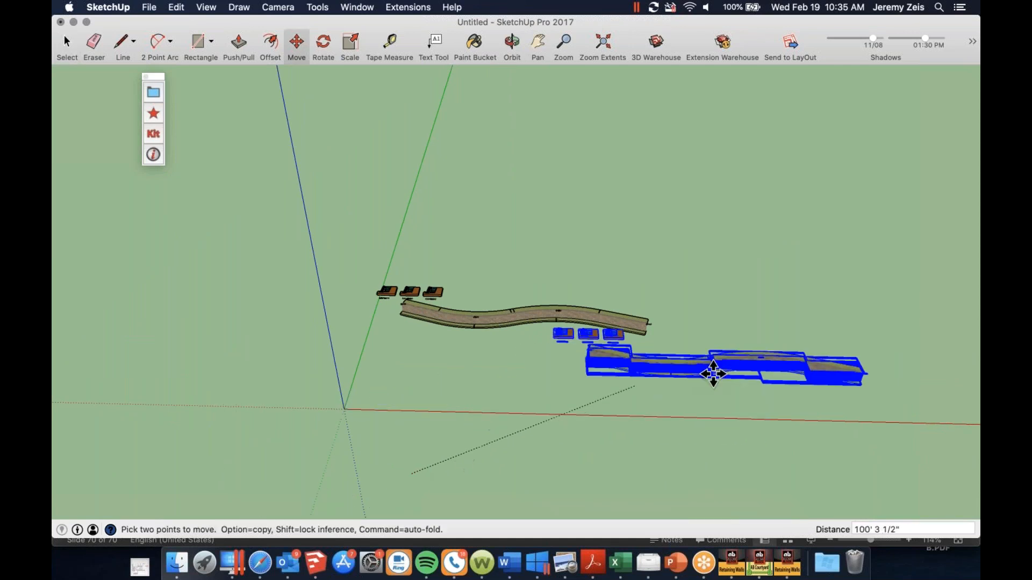
pyautogui.click(715, 347)
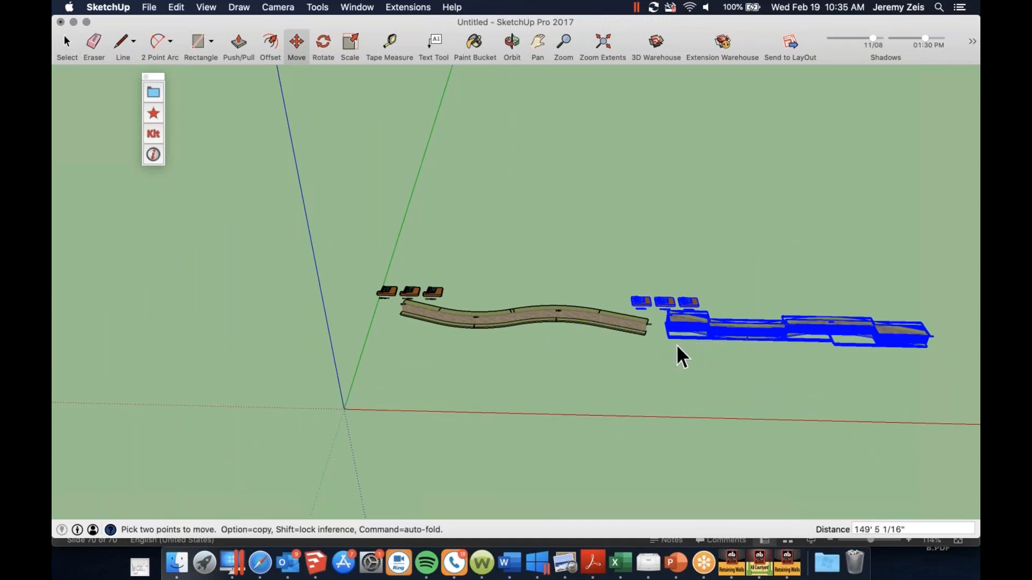
pyautogui.press('space')
pyautogui.click(664, 327)
# Switch the modeling tool's selection to AB Courtyard Collection with AB York blocks, keeping the Brown Blend color
pyautogui.scroll(10, 683, 318)
pyautogui.moveTo(676, 325); pyautogui.dragTo(811, 221, button='middle')
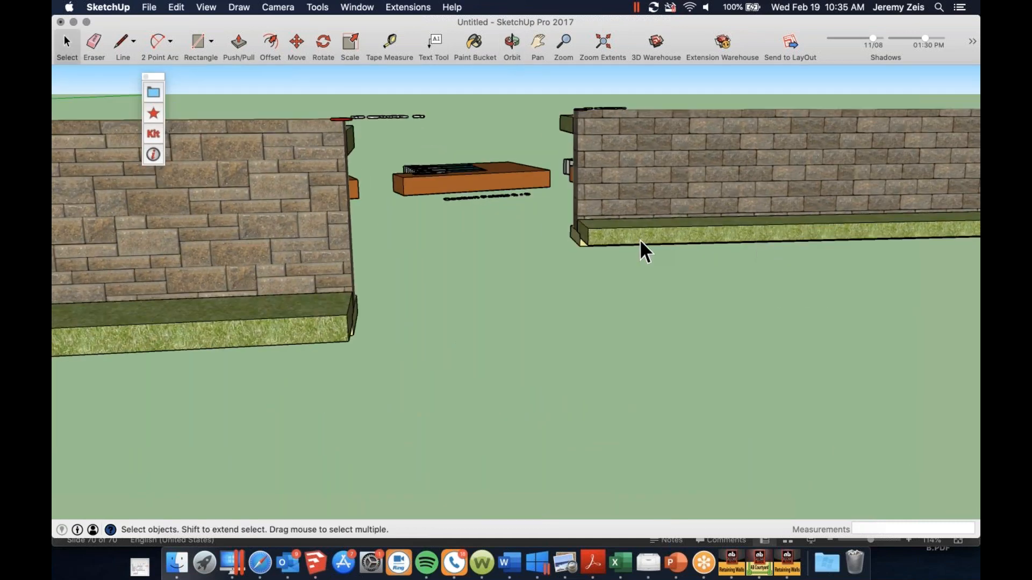
pyautogui.scroll(-2, 638, 242)
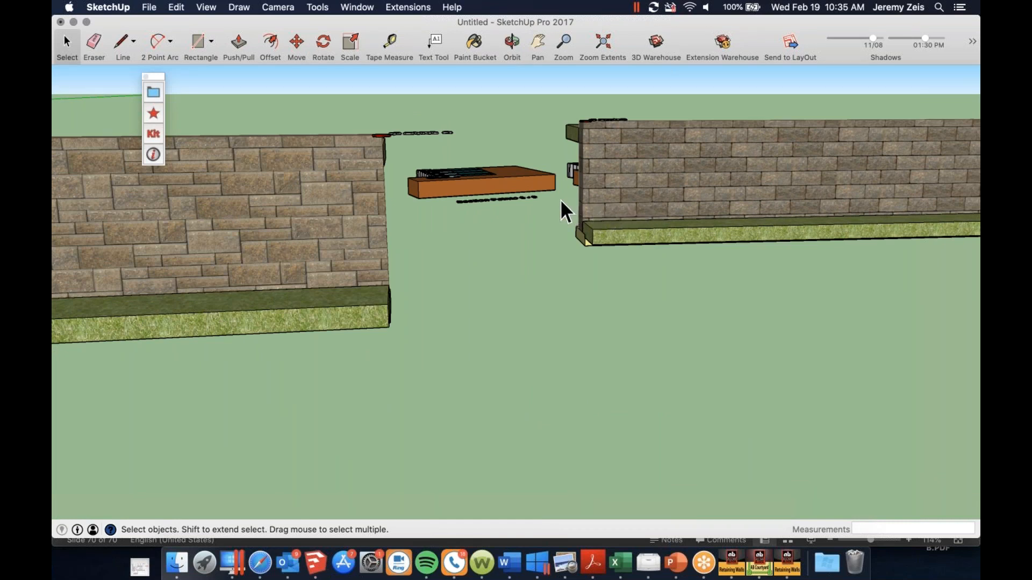
pyautogui.click(153, 94)
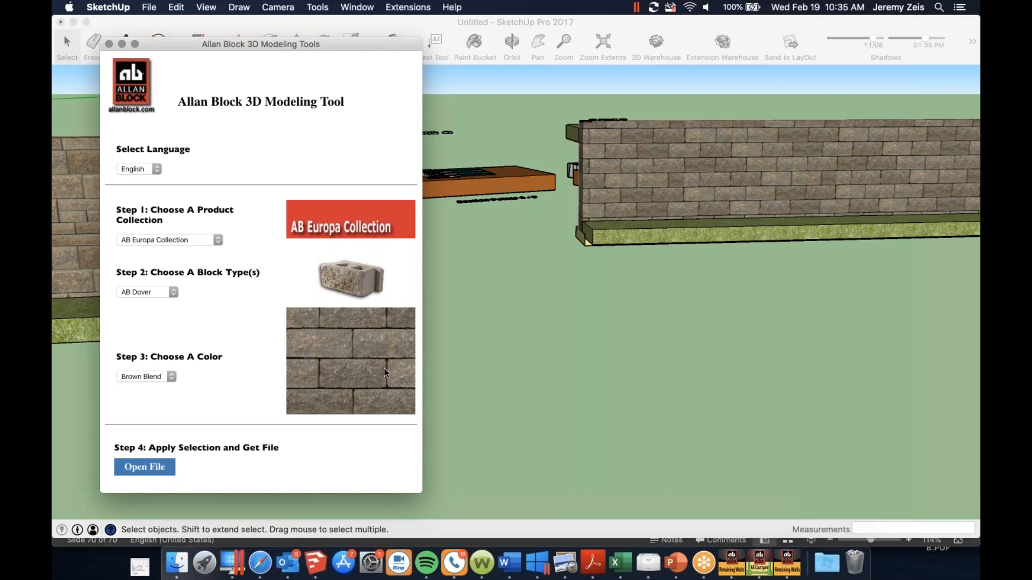
pyautogui.click(222, 240)
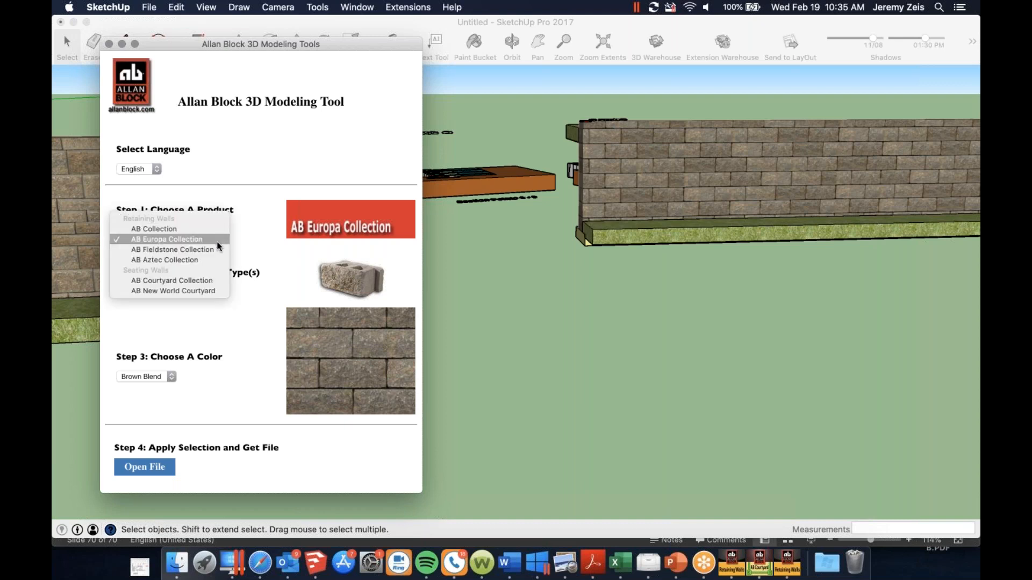
pyautogui.click(190, 278)
pyautogui.click(175, 290)
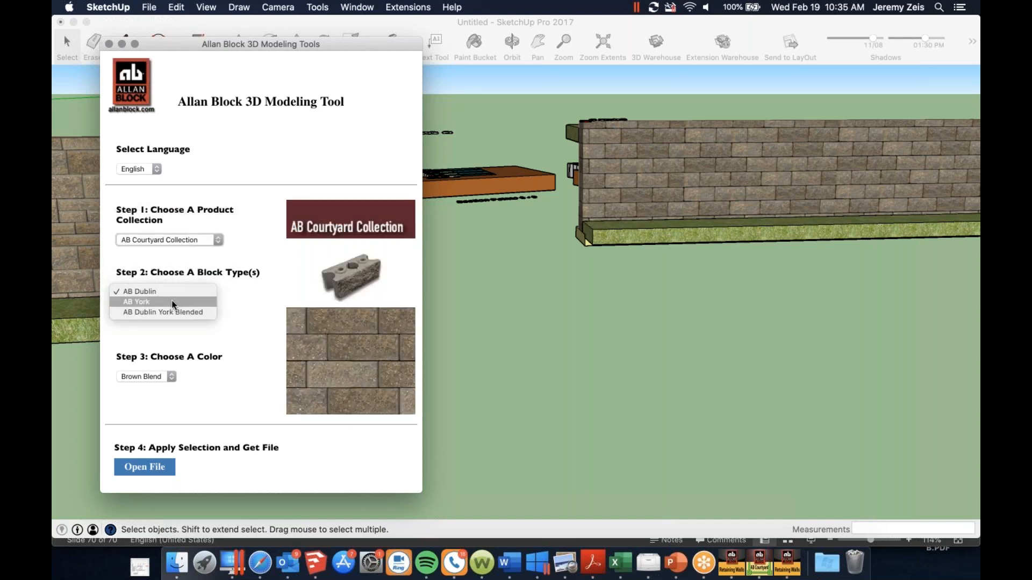
pyautogui.click(173, 302)
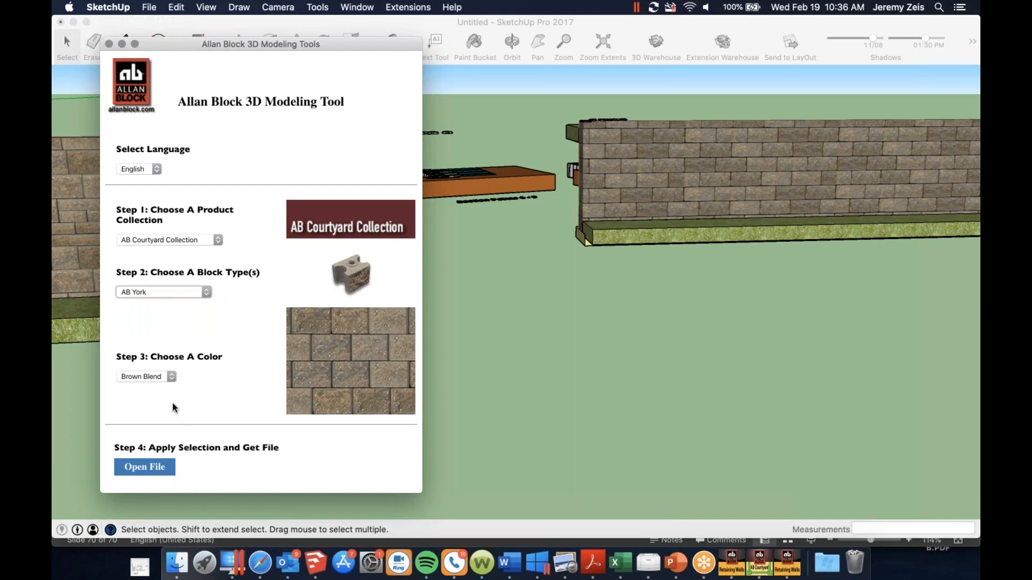
# Open Courtyard63507.rb from Documents to generate the courtyard with the AB York blocks
pyautogui.click(138, 472)
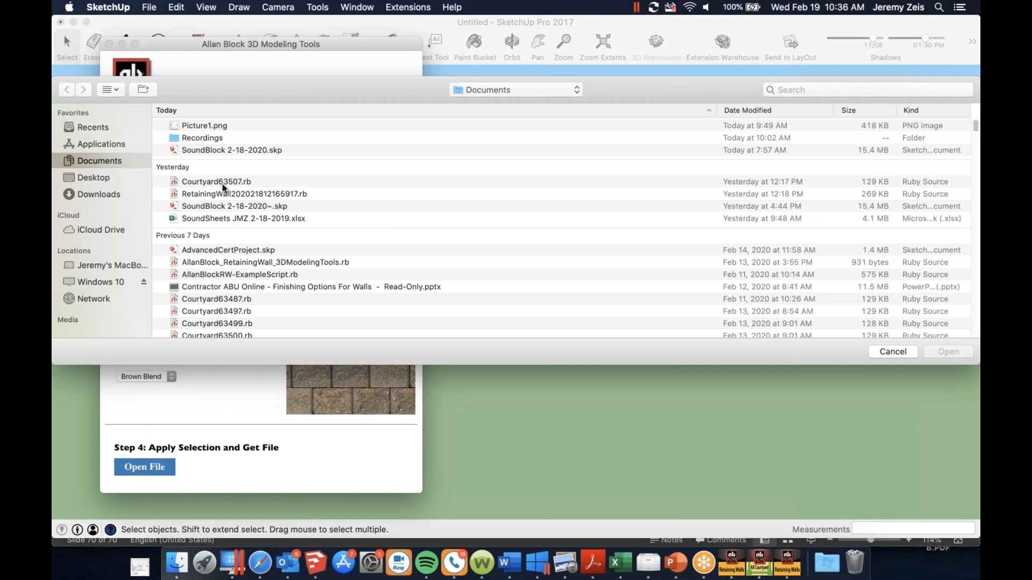
pyautogui.click(206, 182)
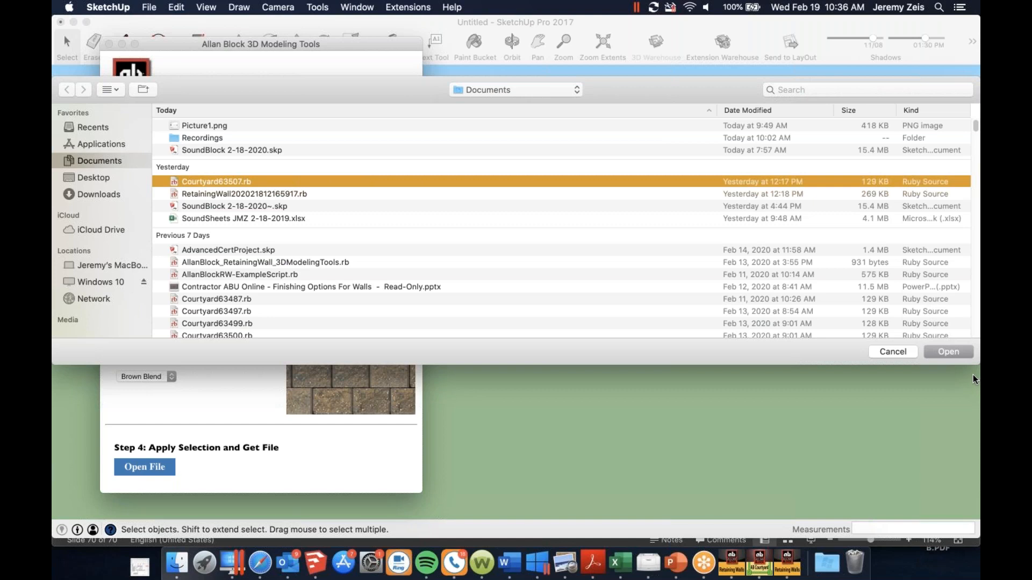
pyautogui.click(937, 353)
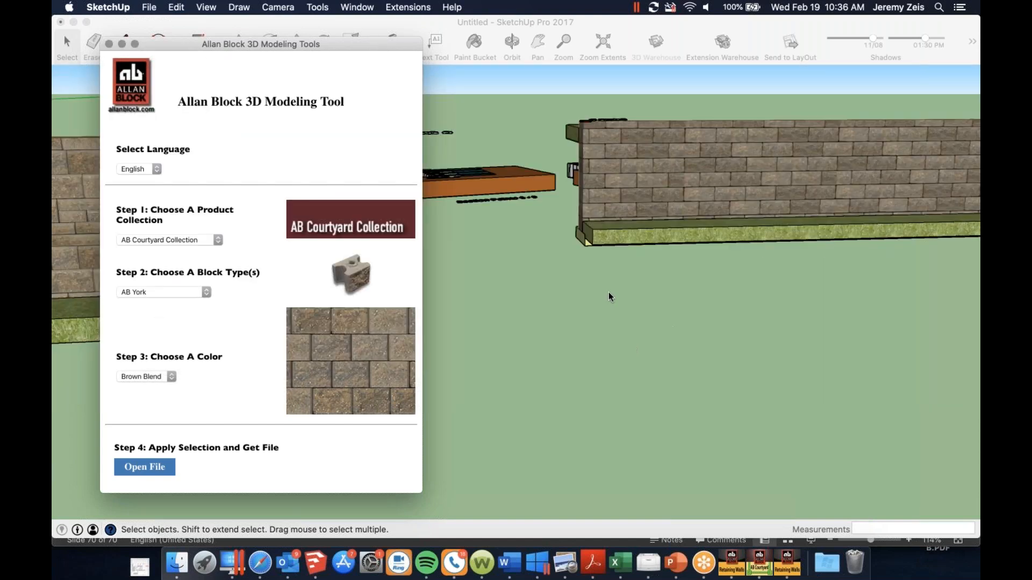
# Examine the generated courtyard from several angles, including its seating walls, posts and paver texture up close
pyautogui.scroll(-5, 695, 173)
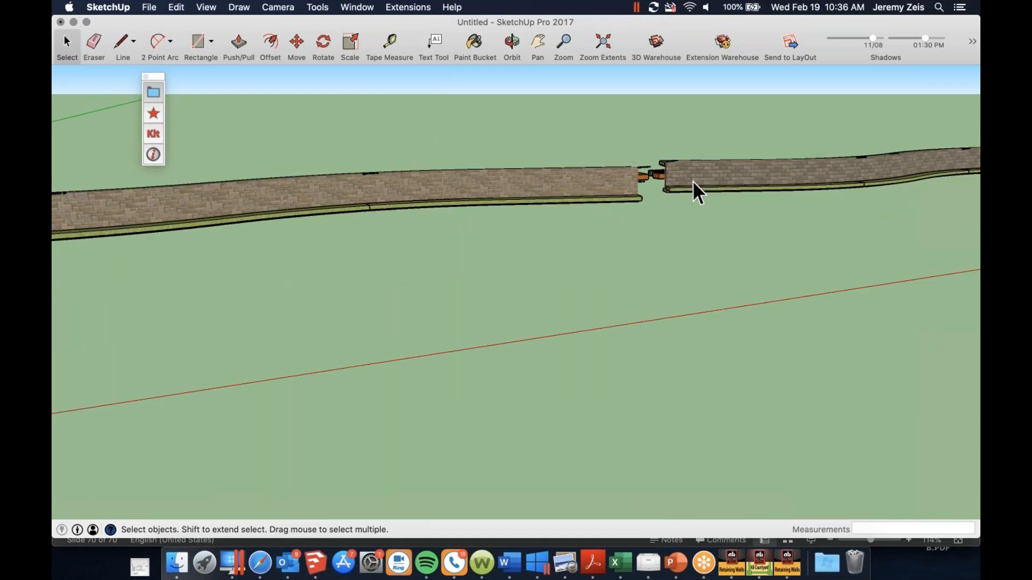
pyautogui.scroll(-3, 693, 182)
pyautogui.scroll(10, 476, 230)
pyautogui.moveTo(466, 227); pyautogui.dragTo(504, 297, button='middle')
pyautogui.scroll(-5, 504, 297)
pyautogui.scroll(2, 401, 354)
pyautogui.scroll(2, 371, 366)
pyautogui.moveTo(371, 366); pyautogui.dragTo(396, 370, button='middle')
pyautogui.scroll(1, 398, 349)
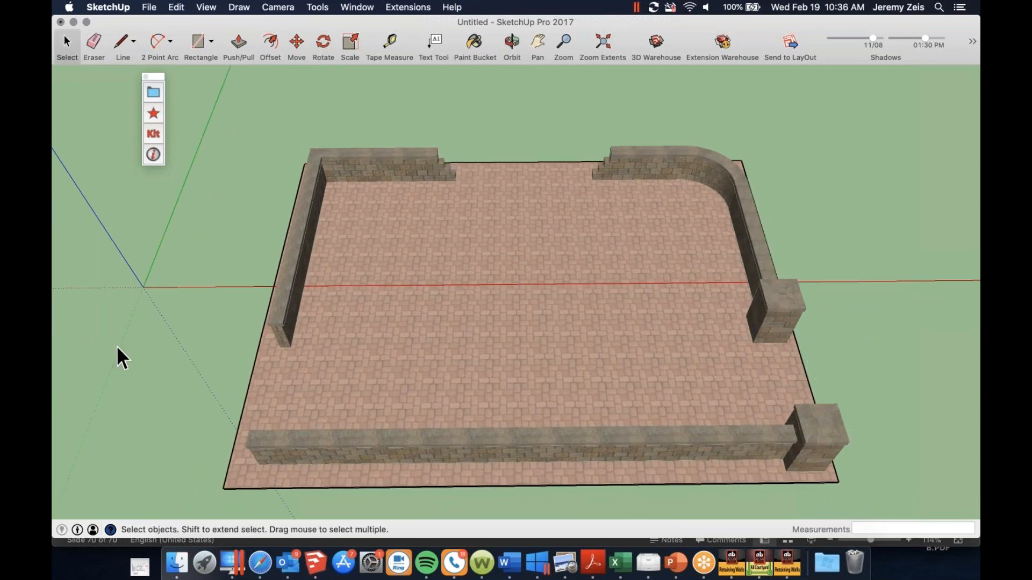
pyautogui.moveTo(460, 365); pyautogui.dragTo(376, 499, button='middle')
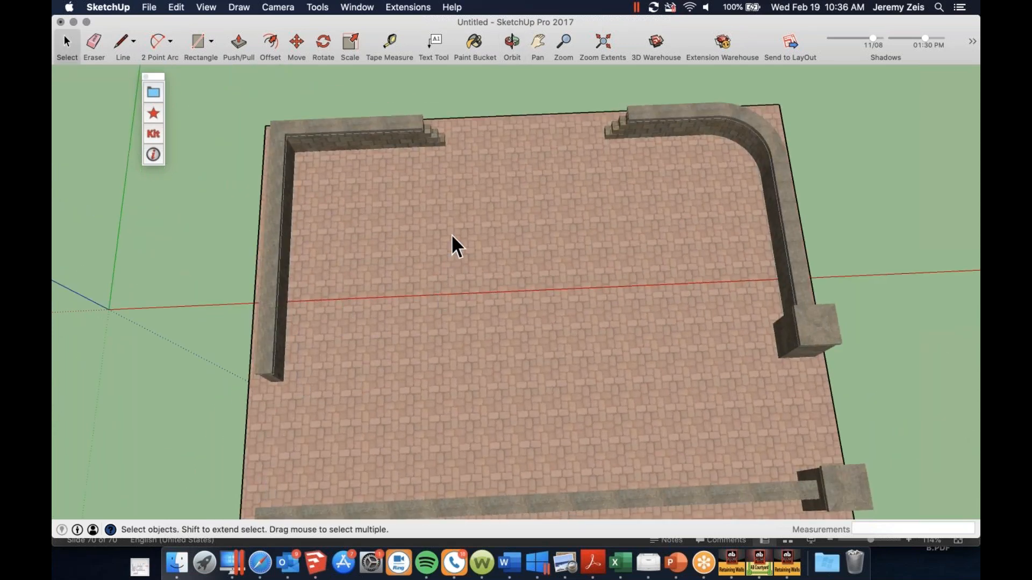
pyautogui.scroll(-3, 437, 237)
pyautogui.moveTo(453, 246); pyautogui.dragTo(504, 263, button='middle')
pyautogui.scroll(5, 505, 265)
pyautogui.scroll(5, 352, 343)
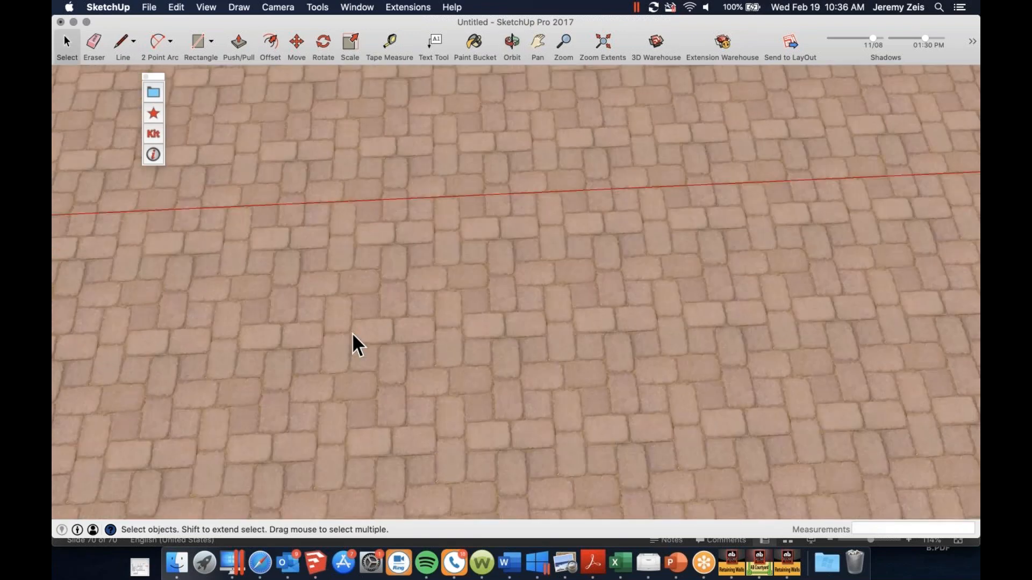
pyautogui.moveTo(349, 338); pyautogui.dragTo(344, 415, button='middle')
pyautogui.scroll(-2, 541, 290)
pyautogui.moveTo(541, 290); pyautogui.dragTo(453, 230, button='middle')
pyautogui.scroll(-5, 522, 311)
pyautogui.scroll(-10, 521, 311)
pyautogui.moveTo(407, 296); pyautogui.dragTo(444, 286, button='middle')
pyautogui.scroll(6, 537, 276)
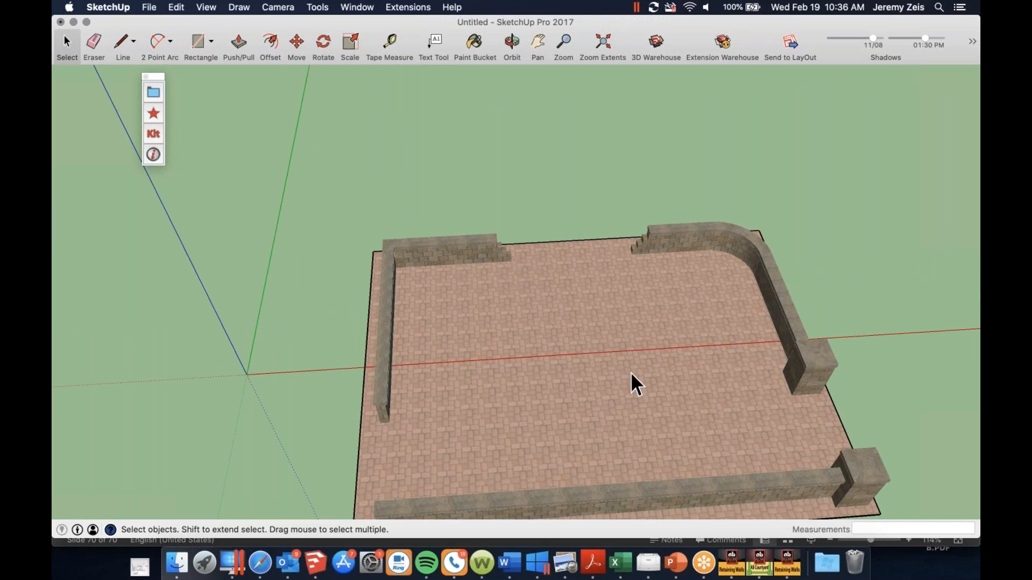
# Draw a ground rectangle about 118 by 50 feet from the first wall's base corner and paint it with a grass material
pyautogui.scroll(-10, 528, 346)
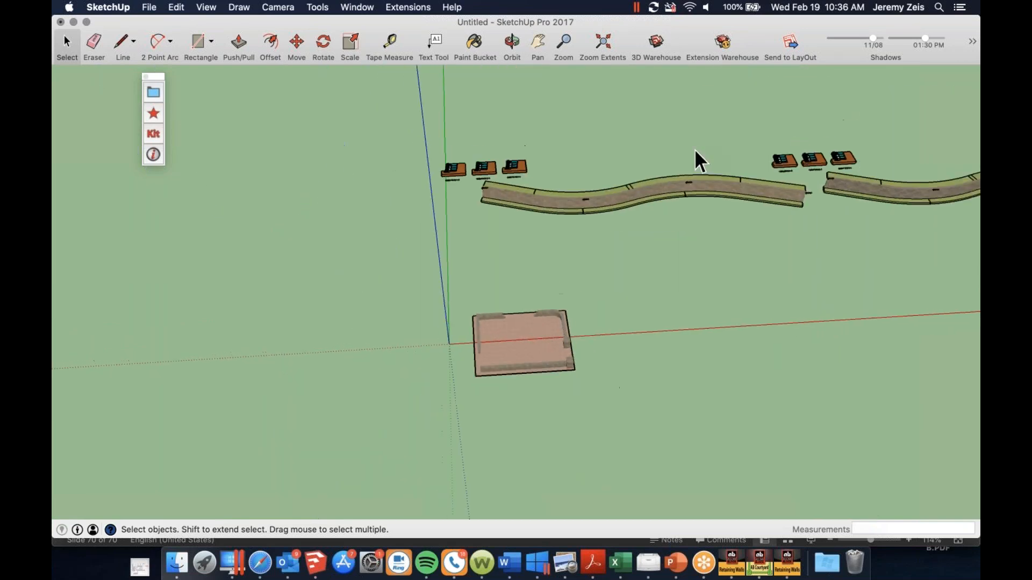
pyautogui.scroll(6, 837, 198)
pyautogui.scroll(3, 919, 220)
pyautogui.moveTo(920, 220); pyautogui.dragTo(893, 203, button='middle')
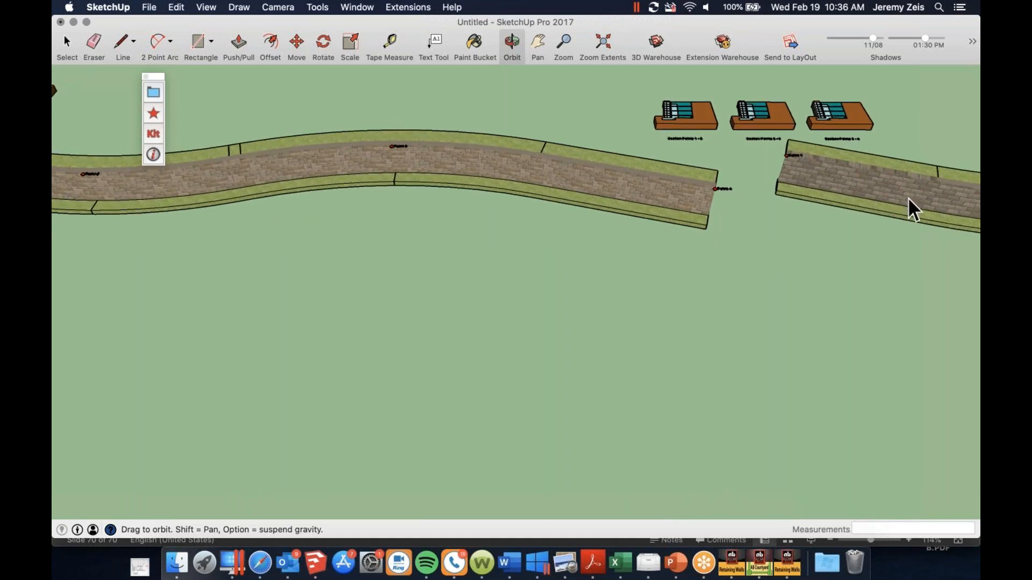
pyautogui.scroll(-5, 647, 214)
pyautogui.scroll(5, 836, 215)
pyautogui.scroll(-4, 819, 214)
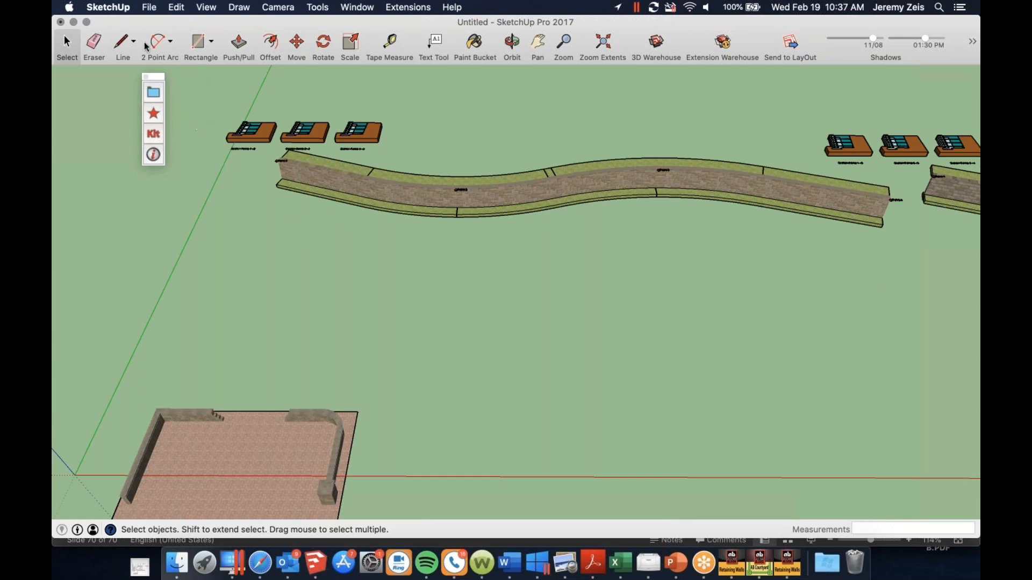
pyautogui.click(198, 44)
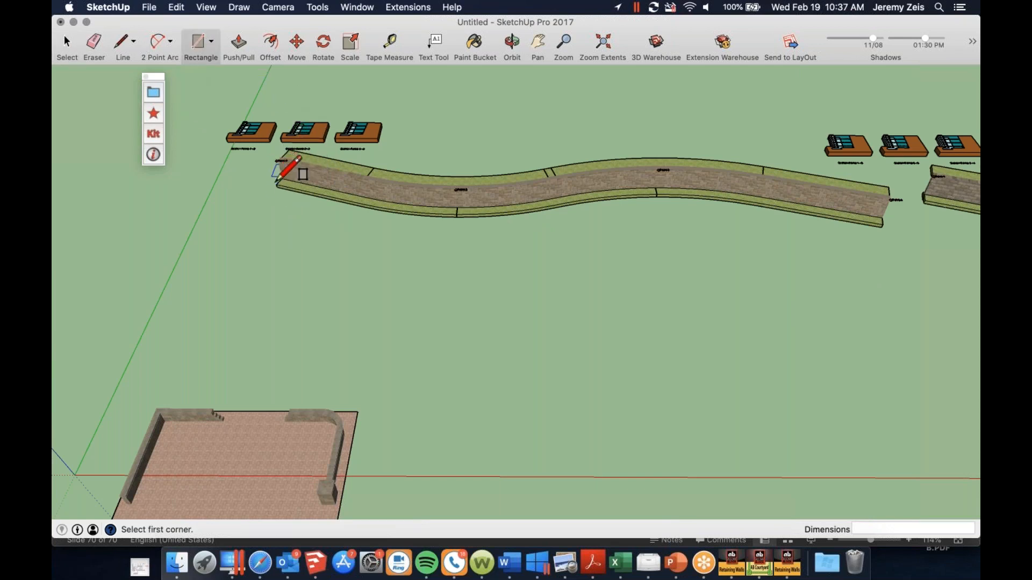
pyautogui.click(277, 184)
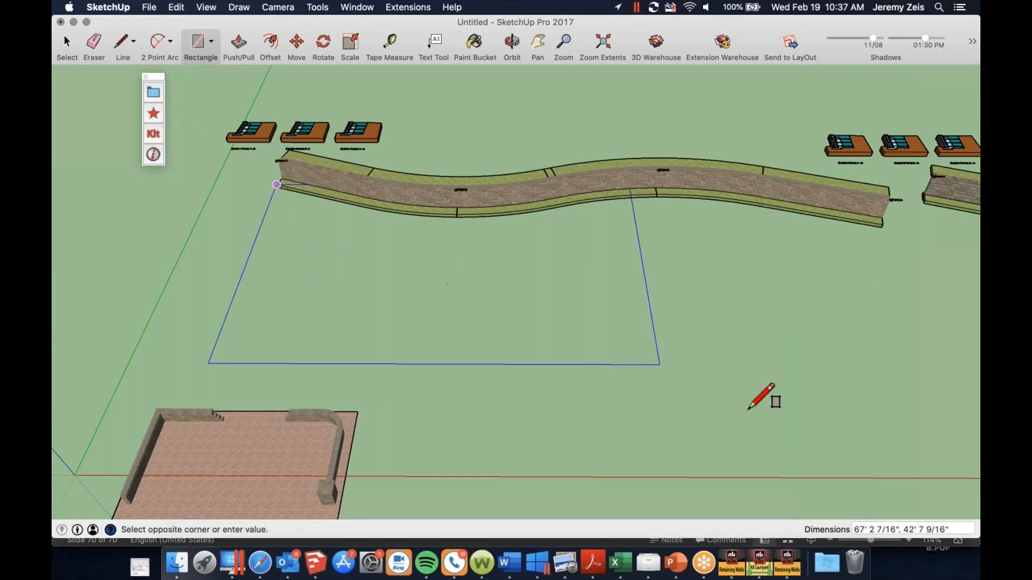
pyautogui.click(977, 389)
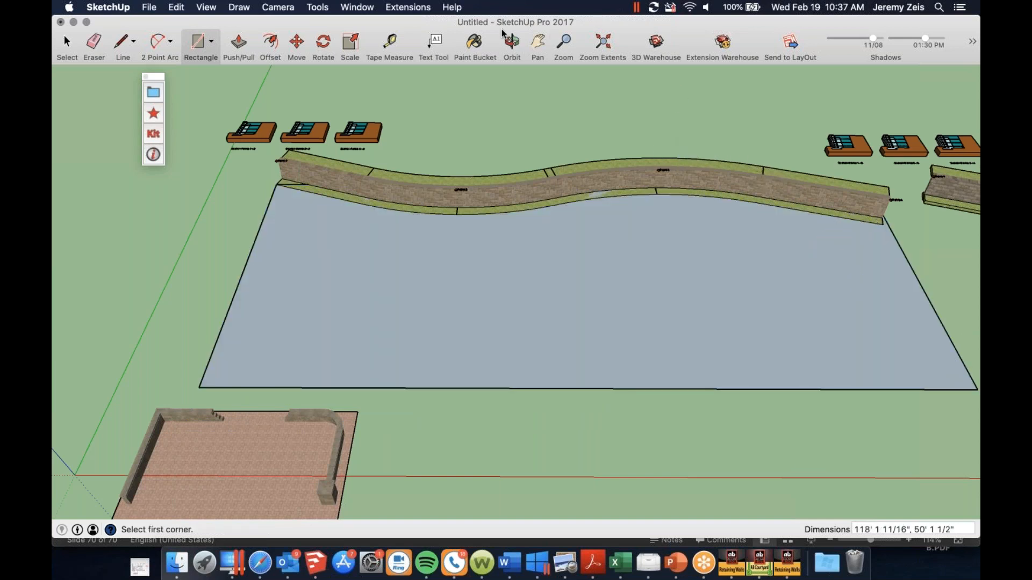
pyautogui.click(473, 46)
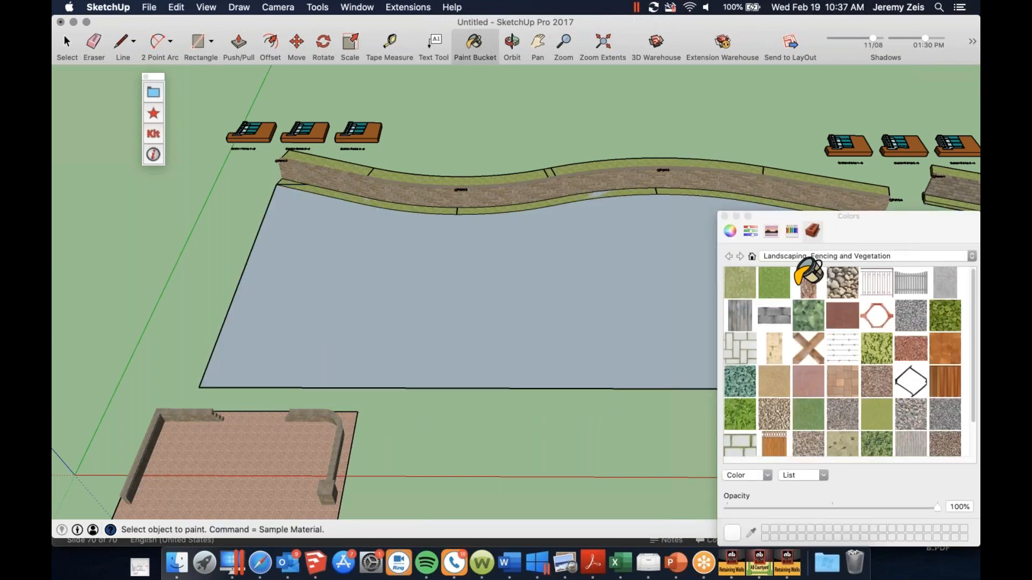
pyautogui.click(678, 292)
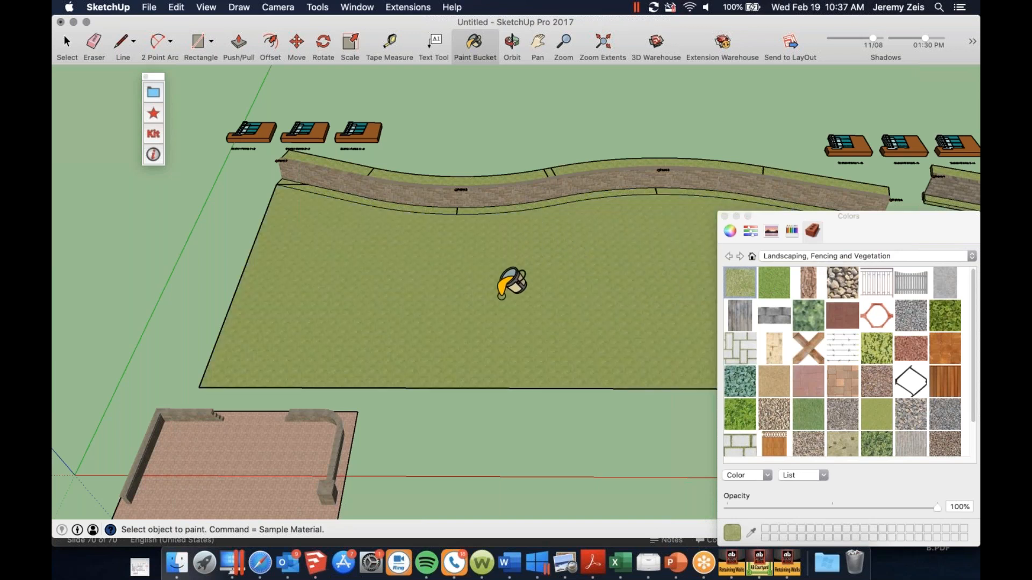
# Select the whole courtyard and move it onto the grass area in front of the first retaining wall
pyautogui.scroll(-3, 519, 287)
pyautogui.scroll(3, 419, 372)
pyautogui.scroll(-3, 398, 400)
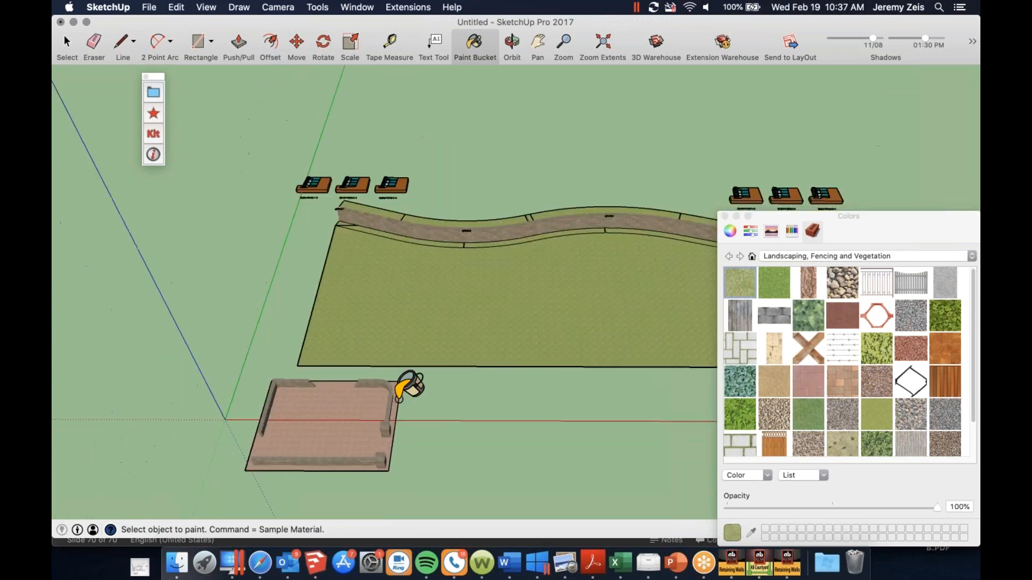
pyautogui.scroll(2, 398, 398)
pyautogui.press('space')
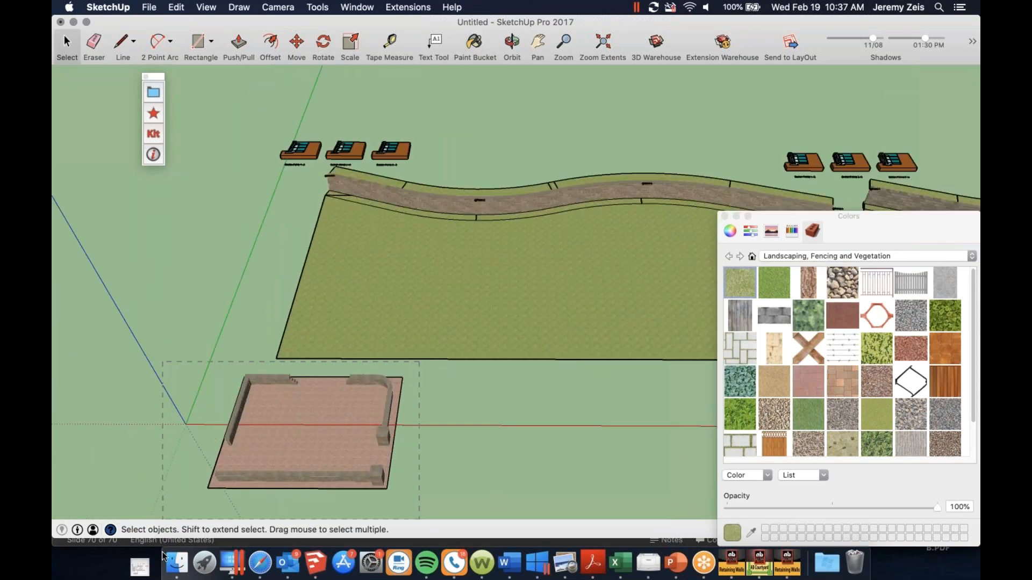
pyautogui.moveTo(163, 556); pyautogui.dragTo(163, 553)
pyautogui.press('m')
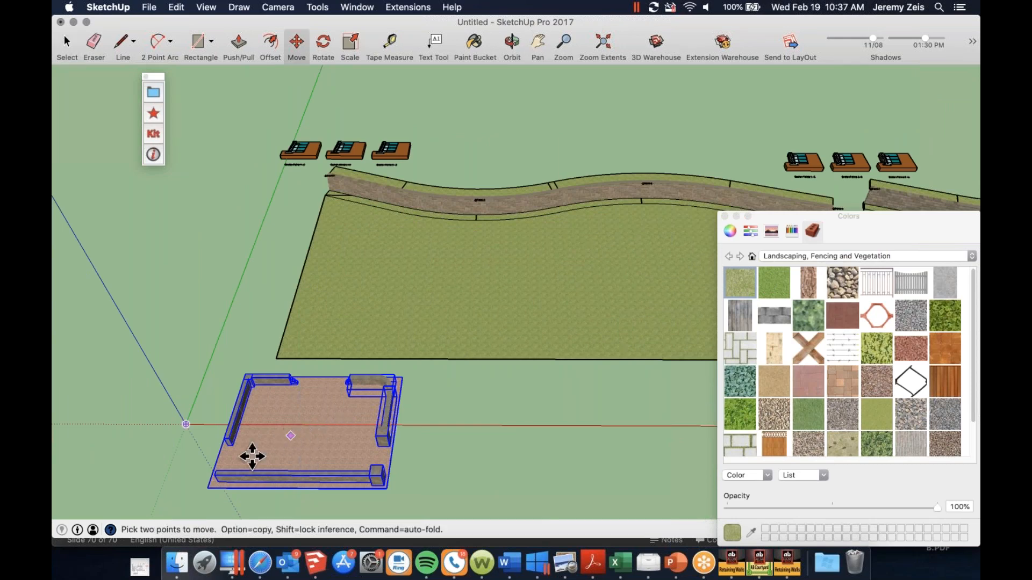
pyautogui.scroll(10, 218, 487)
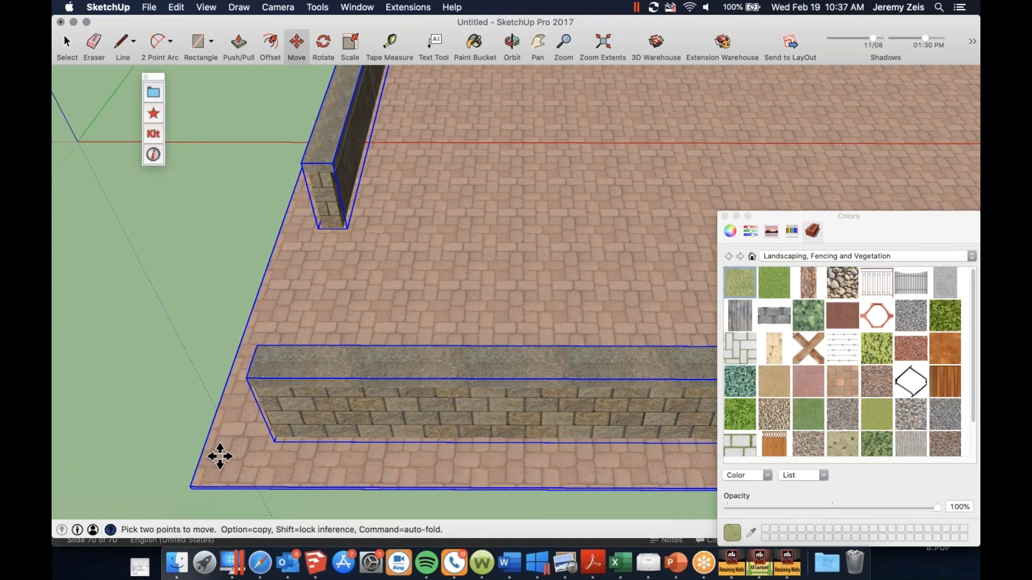
pyautogui.scroll(-10, 202, 458)
pyautogui.scroll(-5, 583, 239)
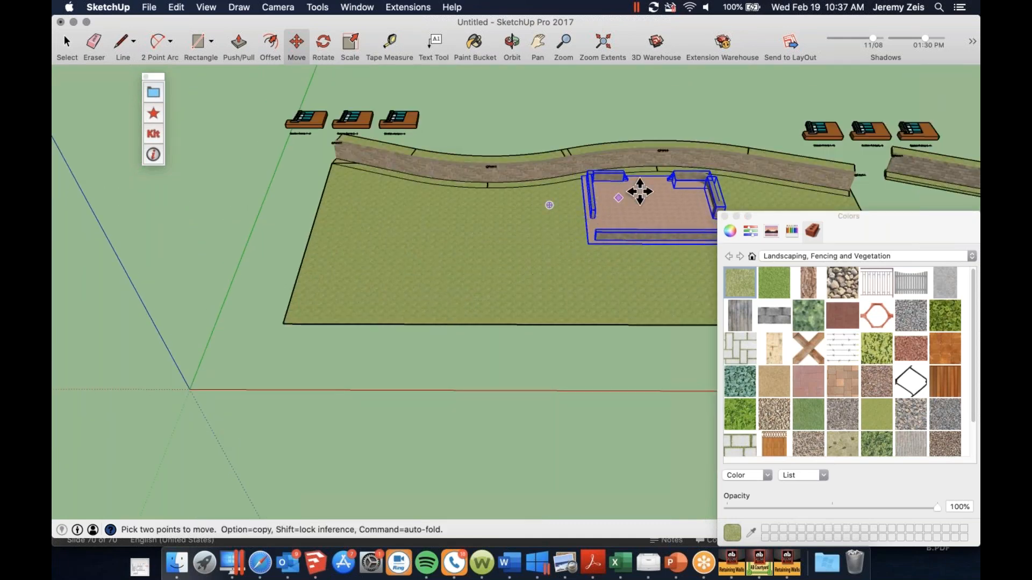
pyautogui.scroll(8, 591, 185)
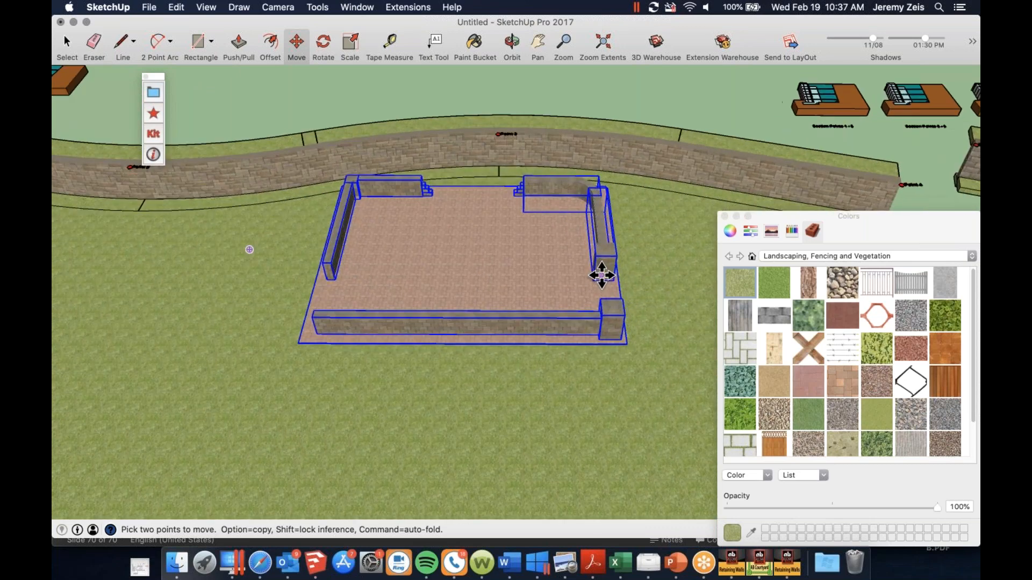
pyautogui.scroll(3, 591, 269)
pyautogui.scroll(-5, 380, 85)
pyautogui.press('space')
pyautogui.click(377, 76)
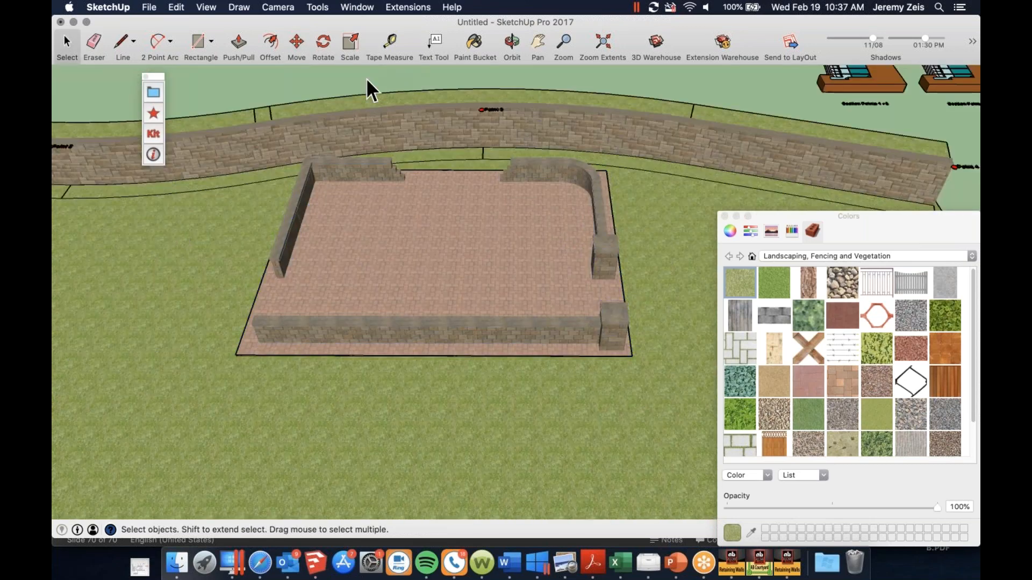
# Open Allan Block's favorite 3D models in the browser and download the Hydrangea model from 3D Warehouse
pyautogui.click(153, 115)
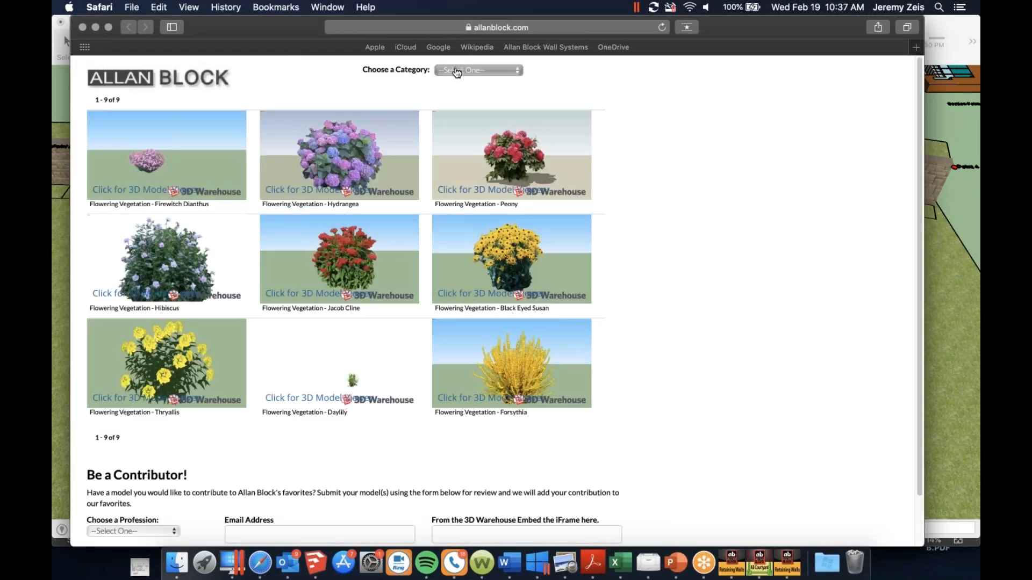
pyautogui.click(399, 195)
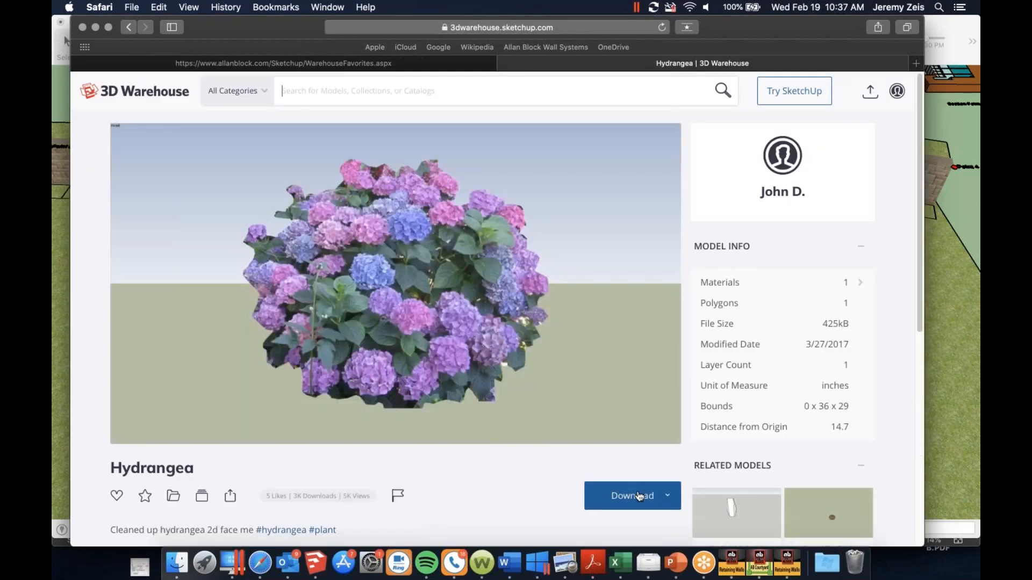
pyautogui.click(638, 495)
pyautogui.click(632, 436)
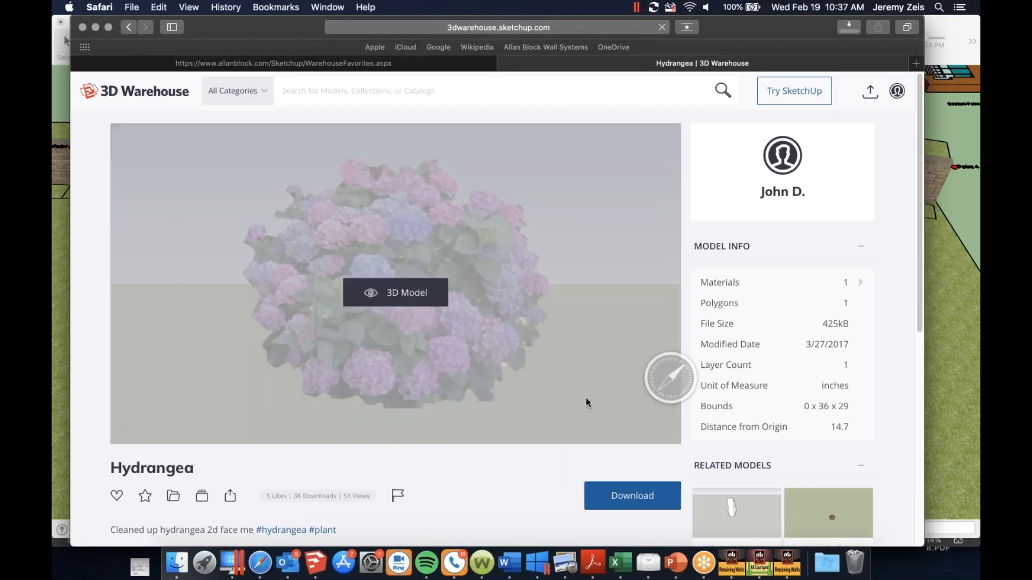
# Bring the downloaded Hydrangea-8.skp into the SketchUp model and place the bush on the grass above the retaining wall
pyautogui.moveTo(734, 69)
pyautogui.mouseDown()
pyautogui.moveTo(707, 318)
pyautogui.moveTo(737, 454)
pyautogui.mouseUp()
pyautogui.click(841, 457)
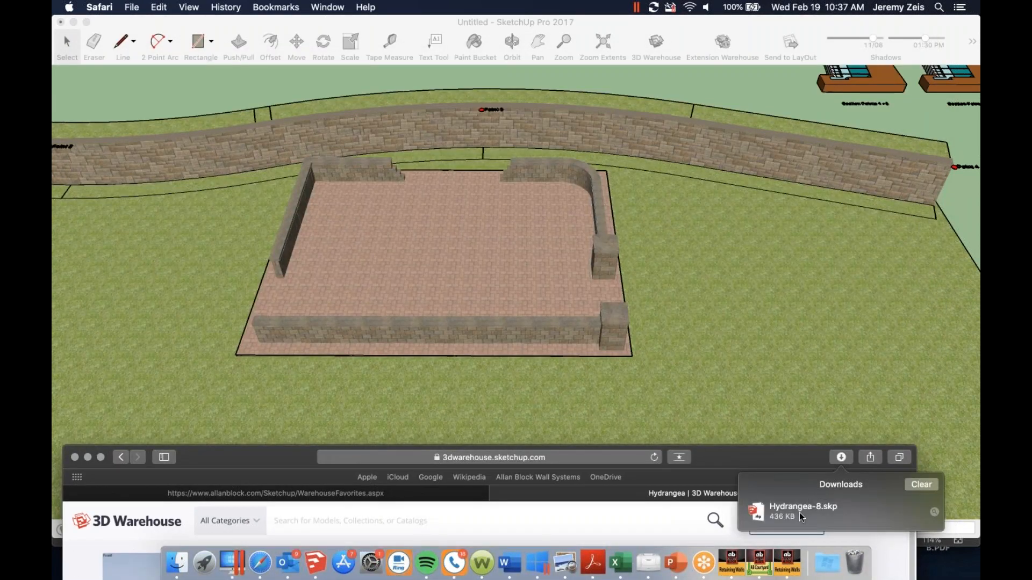
pyautogui.moveTo(779, 450); pyautogui.dragTo(711, 167)
pyautogui.scroll(5, 420, 99)
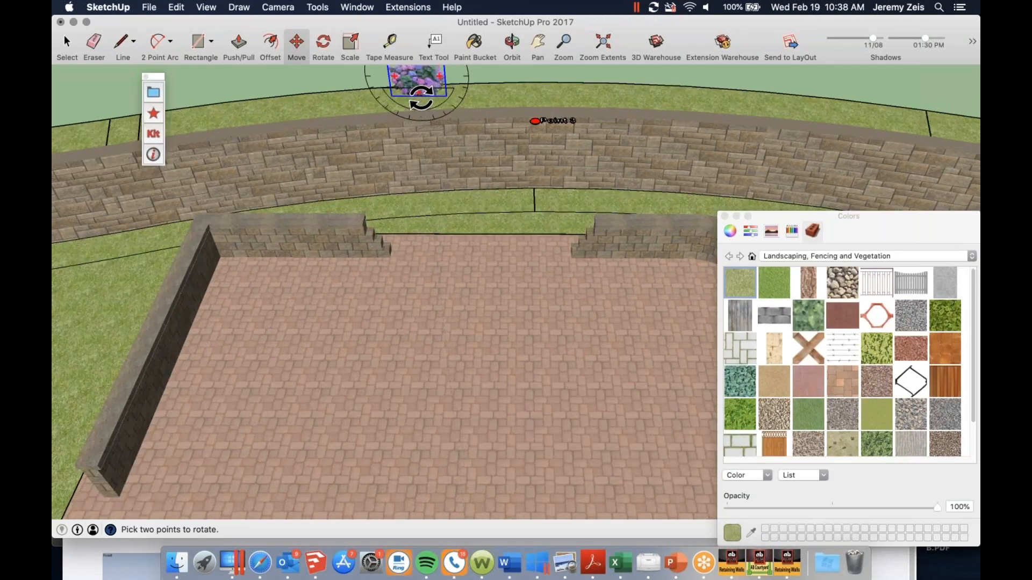
pyautogui.scroll(5, 421, 98)
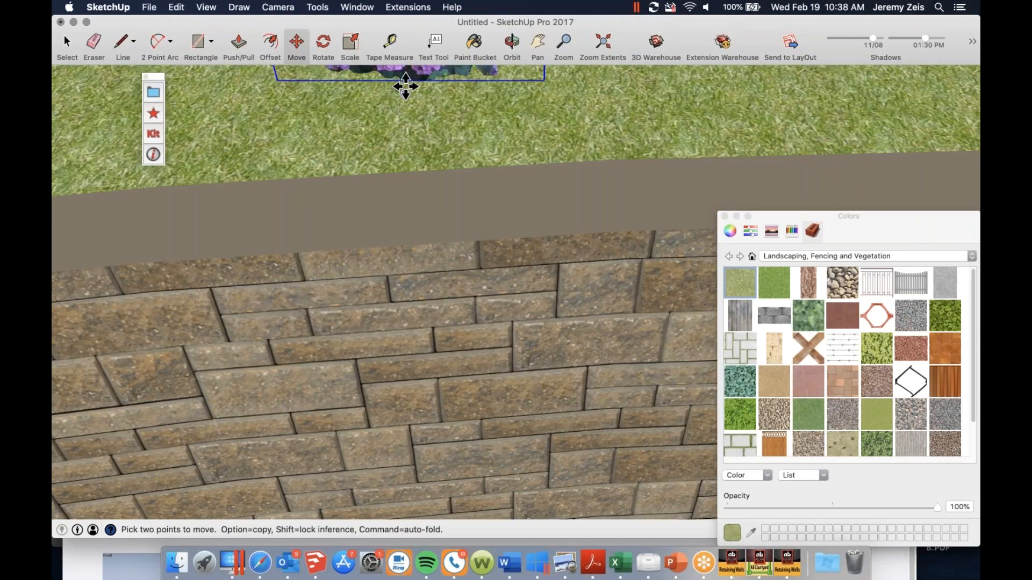
pyautogui.moveTo(396, 120); pyautogui.dragTo(380, 170, button='middle')
pyautogui.scroll(-1, 381, 170)
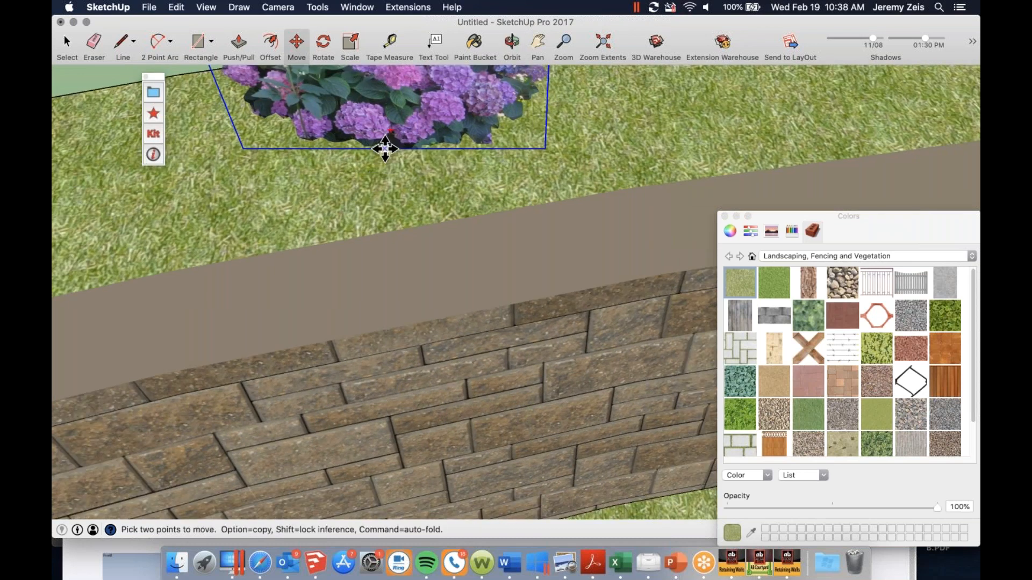
# Copy the hydrangea several times side by side along the wall's upper grass edge, up to Point 3
pyautogui.click(385, 149)
pyautogui.press('alt')
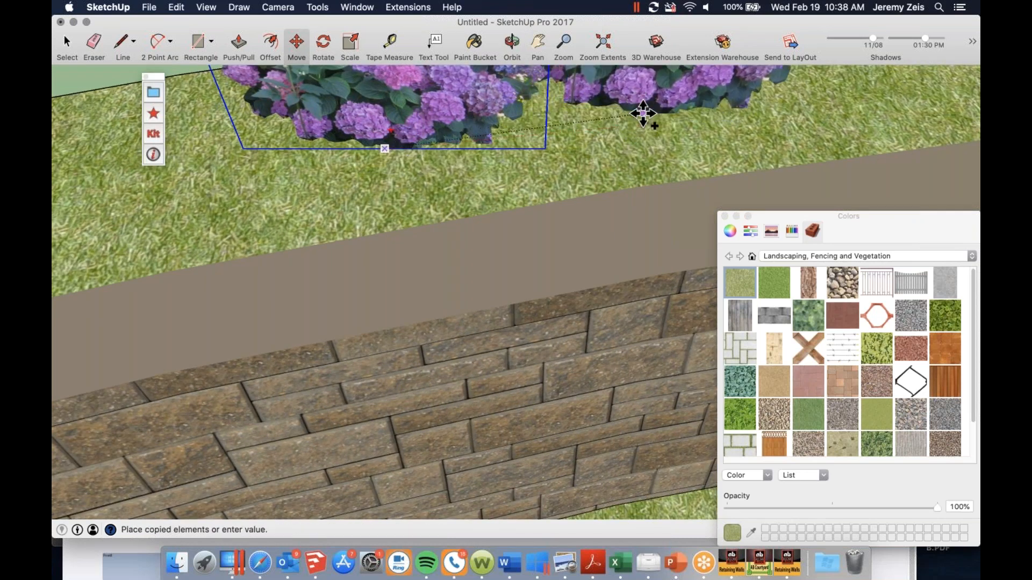
pyautogui.click(652, 115)
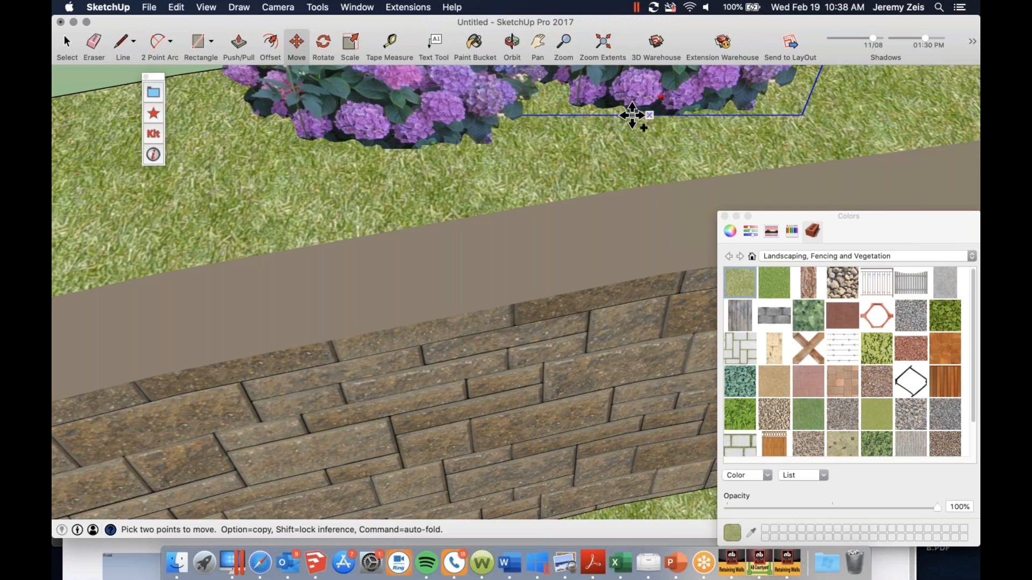
pyautogui.click(632, 115)
pyautogui.scroll(-5, 632, 114)
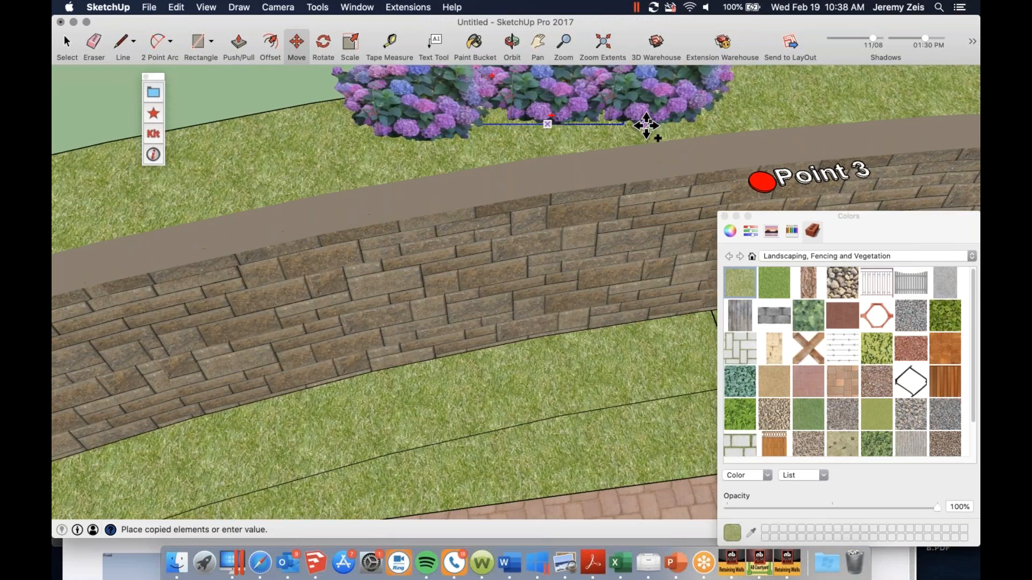
pyautogui.click(646, 125)
pyautogui.scroll(3, 646, 125)
pyautogui.click(656, 120)
pyautogui.click(659, 122)
pyautogui.click(561, 127)
pyautogui.scroll(-3, 433, 150)
# Extend the hydrangea row past Point 3 with further copies that follow the wall's curve
pyautogui.scroll(3, 465, 113)
pyautogui.click(484, 132)
pyautogui.click(479, 135)
pyautogui.click(483, 135)
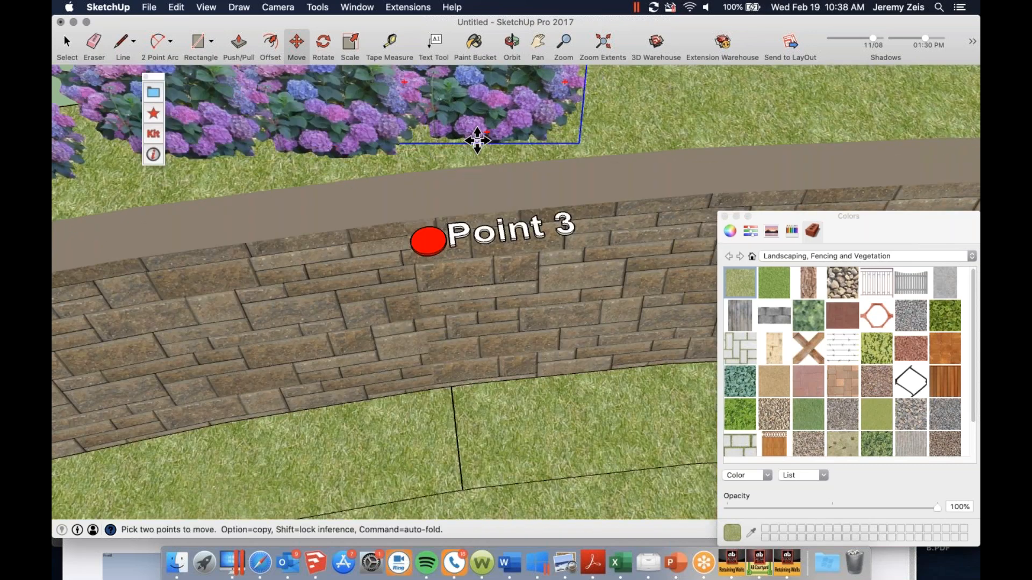
pyautogui.keyDown('alt'); pyautogui.click(531, 134); pyautogui.keyUp('alt')
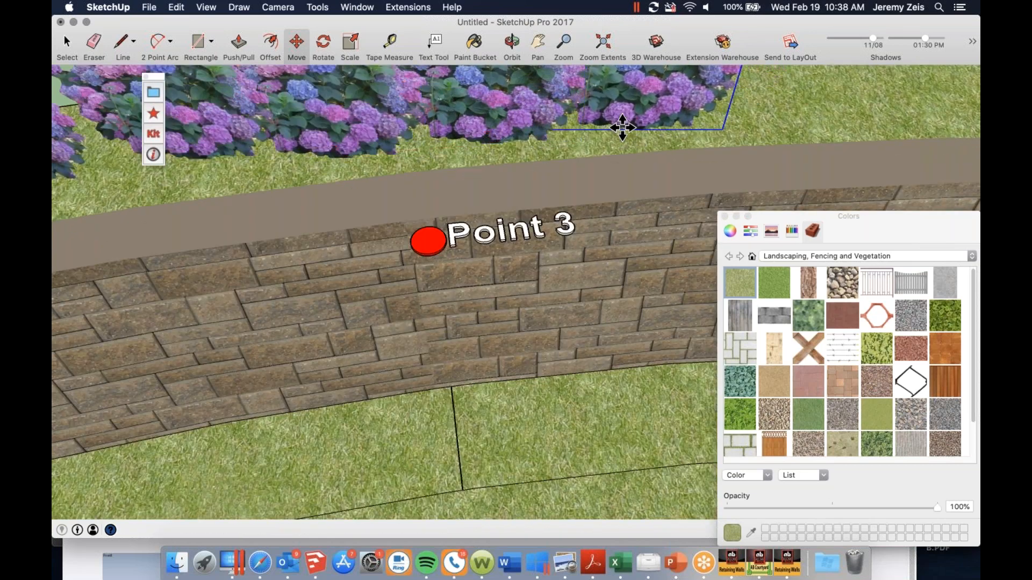
pyautogui.click(761, 123)
pyautogui.keyDown('alt'); pyautogui.click(761, 123); pyautogui.keyUp('alt')
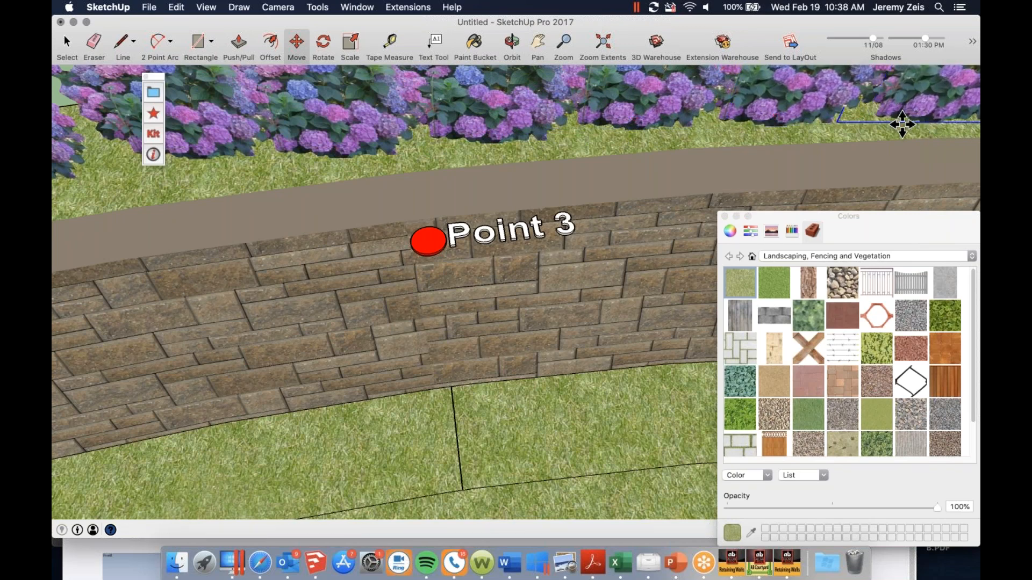
pyautogui.click(903, 121)
pyautogui.scroll(-10, 376, 223)
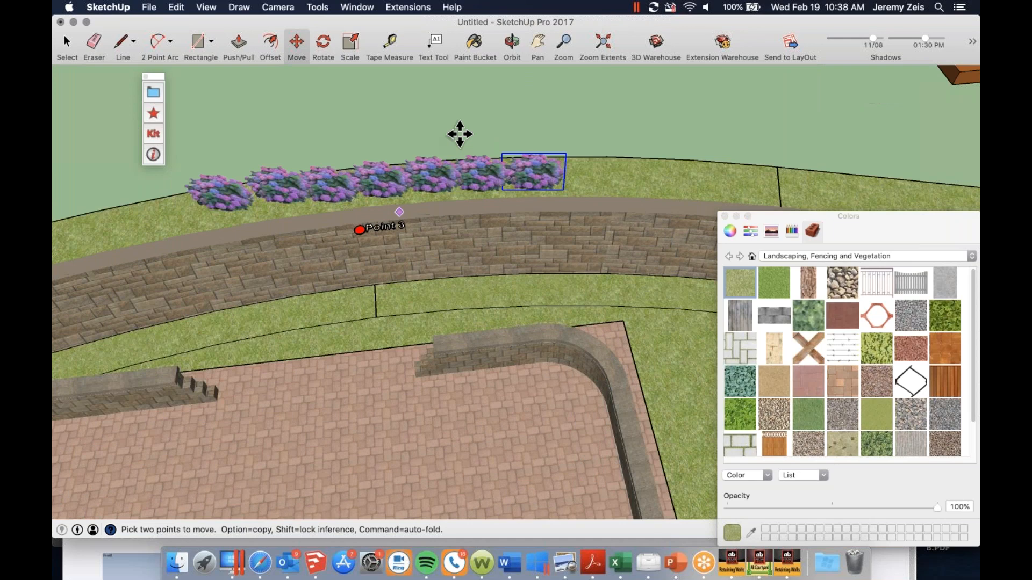
pyautogui.scroll(5, 559, 161)
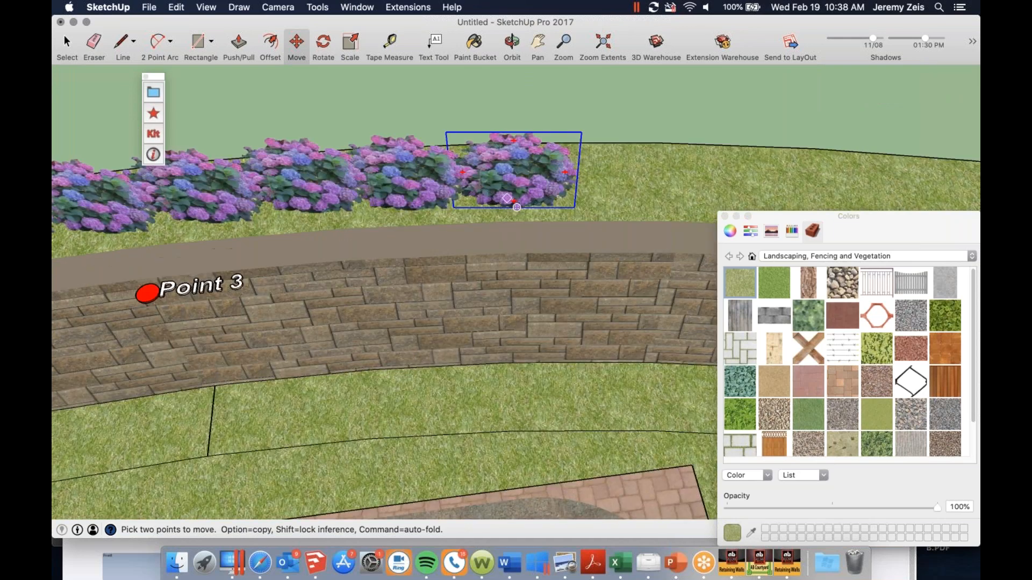
pyautogui.keyDown('alt'); pyautogui.click(535, 204); pyautogui.keyUp('alt')
pyautogui.click(626, 199)
pyautogui.keyDown('alt'); pyautogui.click(626, 198); pyautogui.keyUp('alt')
# Add another hydrangea copy at the opposite end of the row, before the first bush
pyautogui.scroll(-8, 553, 196)
pyautogui.scroll(3, 367, 202)
pyautogui.scroll(5, 367, 201)
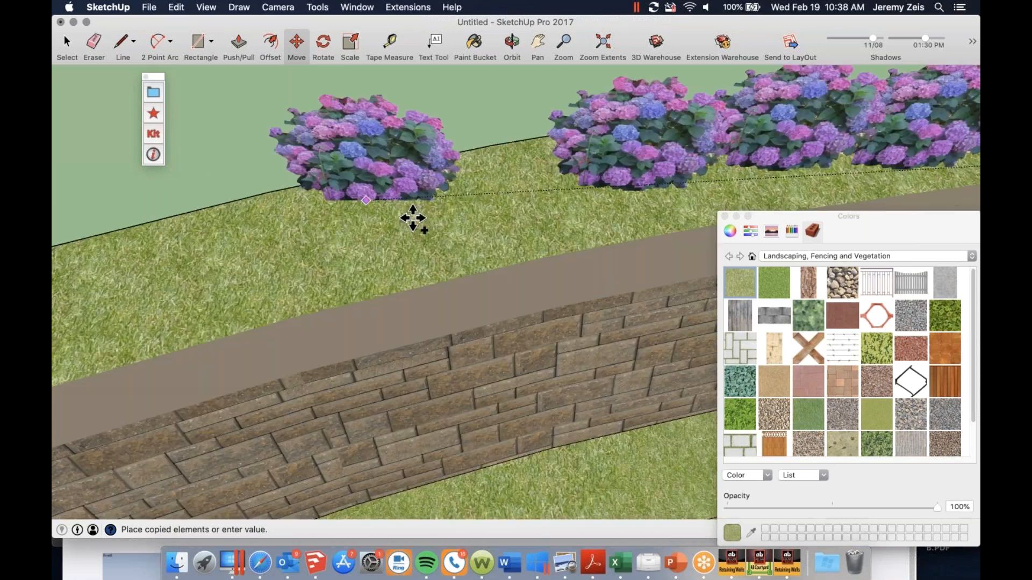
pyautogui.click(535, 221)
pyautogui.moveTo(536, 223); pyautogui.dragTo(575, 166, button='middle')
pyautogui.scroll(-8, 403, 201)
pyautogui.scroll(6, 617, 364)
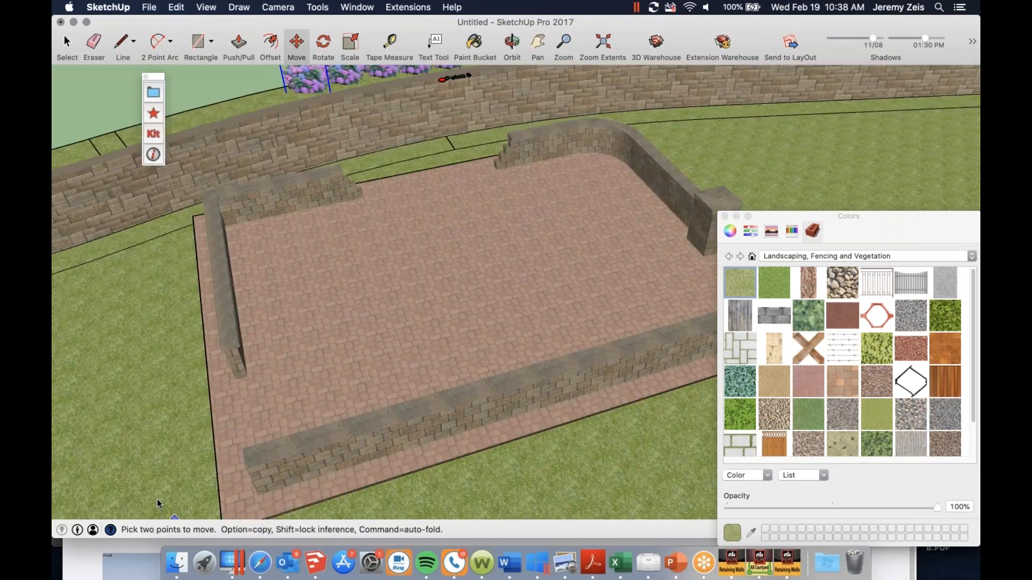
# Return to Allan Block's favorite models in the browser, choose the Trees category and download the first 3D Tree model
pyautogui.click(54, 552)
pyautogui.click(69, 560)
pyautogui.moveTo(193, 460); pyautogui.dragTo(210, 79)
pyautogui.click(325, 112)
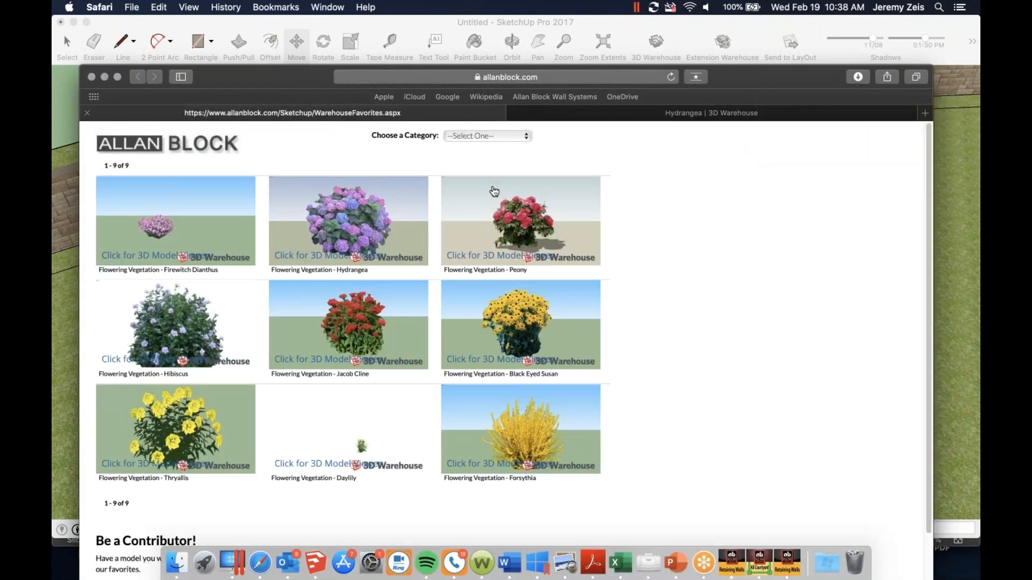
pyautogui.click(515, 137)
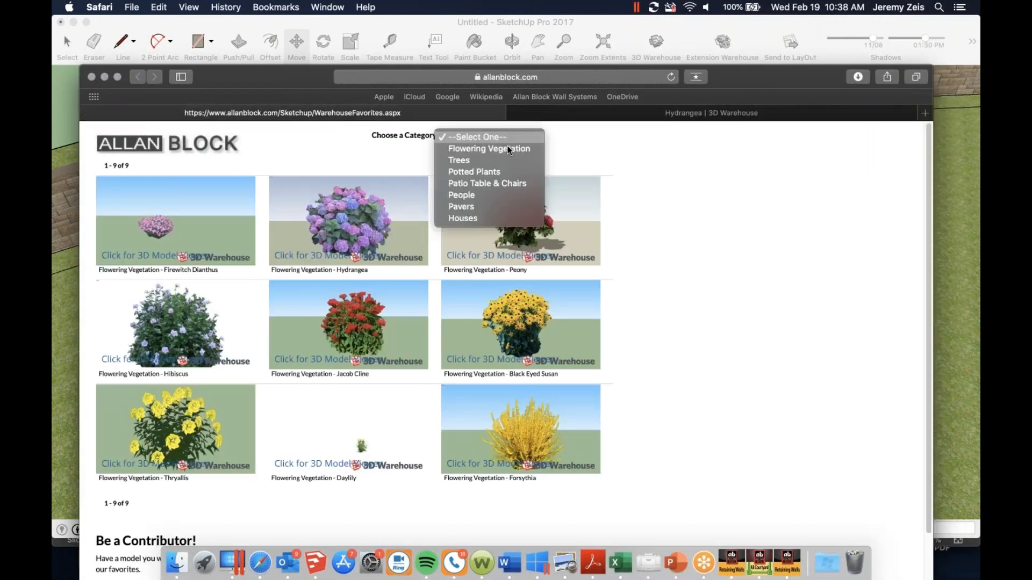
pyautogui.click(476, 163)
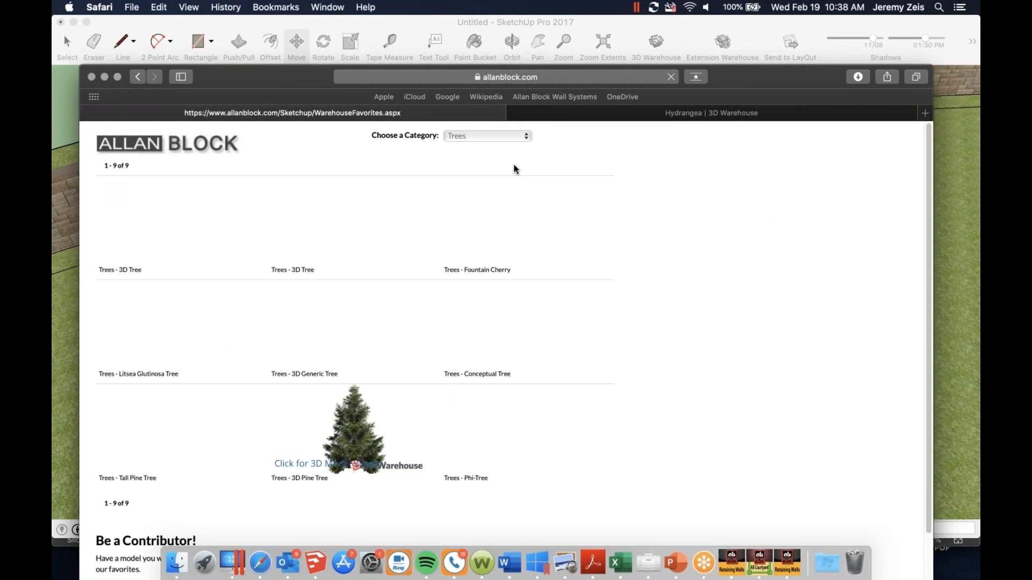
pyautogui.click(222, 262)
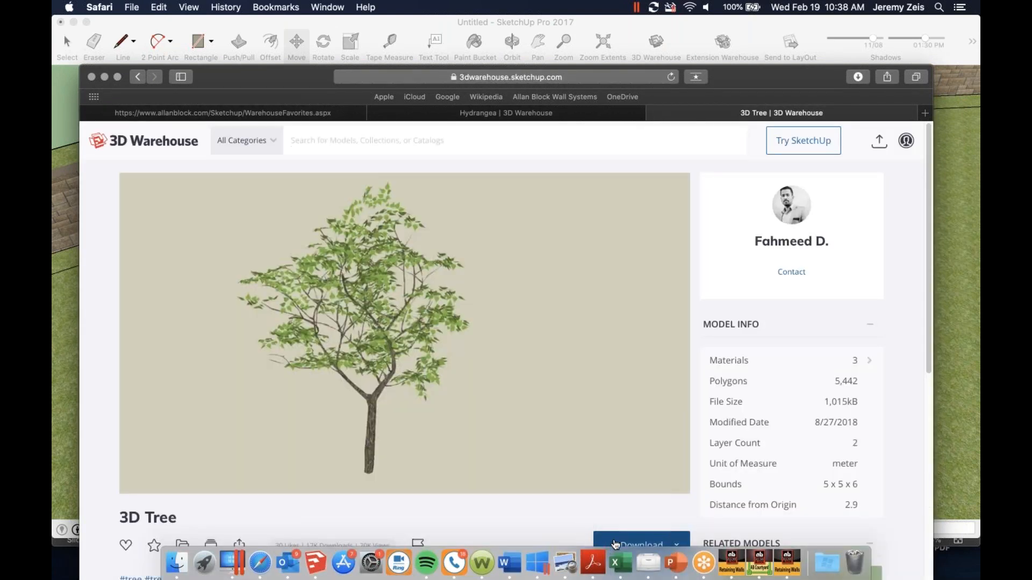
pyautogui.click(623, 542)
pyautogui.click(611, 481)
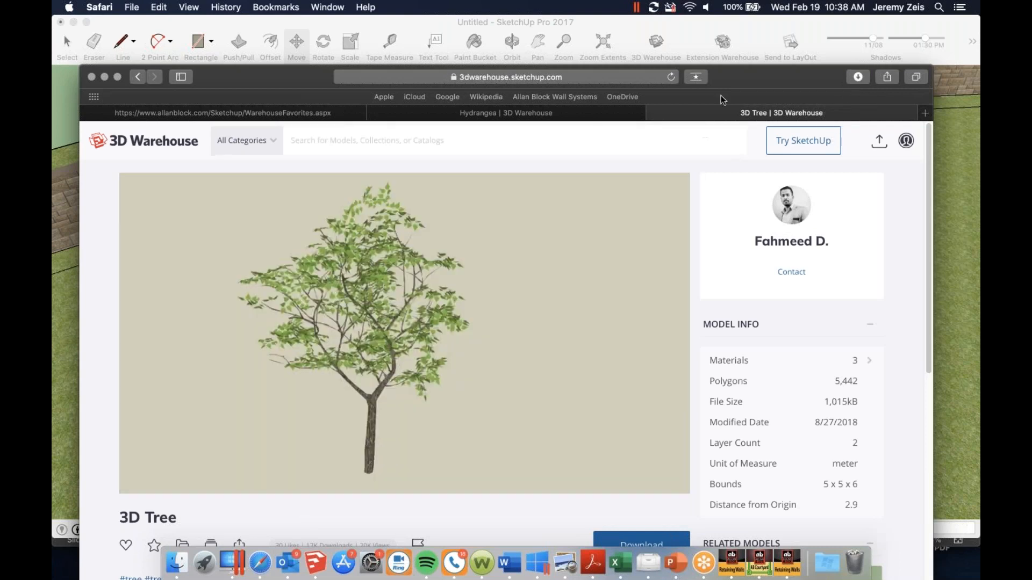
# Bring the downloaded tree file into the SketchUp model and place it on the grass beside the courtyard's curved wall
pyautogui.moveTo(773, 79); pyautogui.dragTo(764, 411)
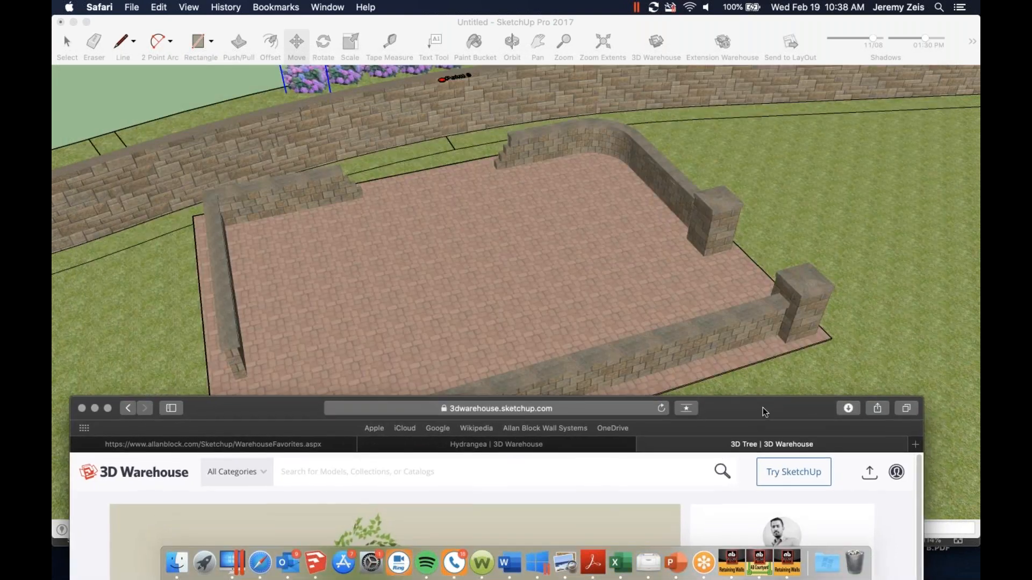
pyautogui.click(848, 408)
pyautogui.moveTo(764, 463); pyautogui.dragTo(767, 146)
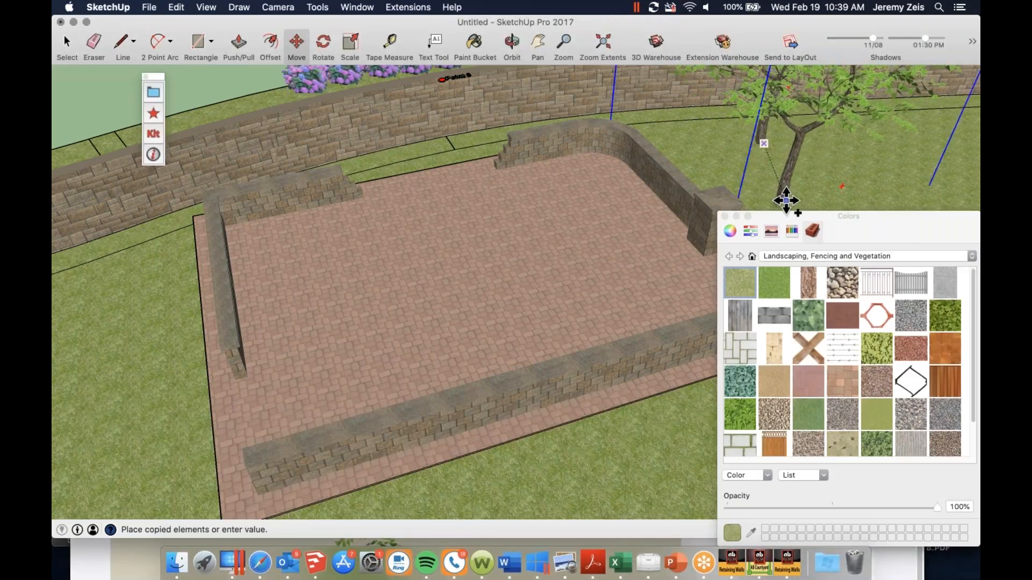
# Copy the tree once just in front of the original and once to the grass on the courtyard's opposite side
pyautogui.click(786, 201)
pyautogui.keyDown('alt'); pyautogui.click(784, 198); pyautogui.keyUp('alt')
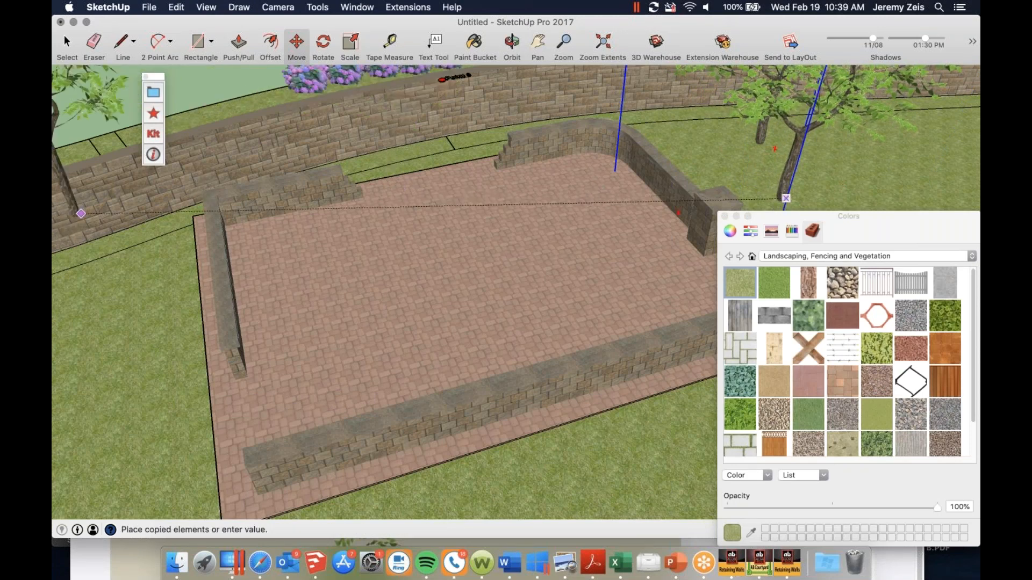
pyautogui.click(159, 298)
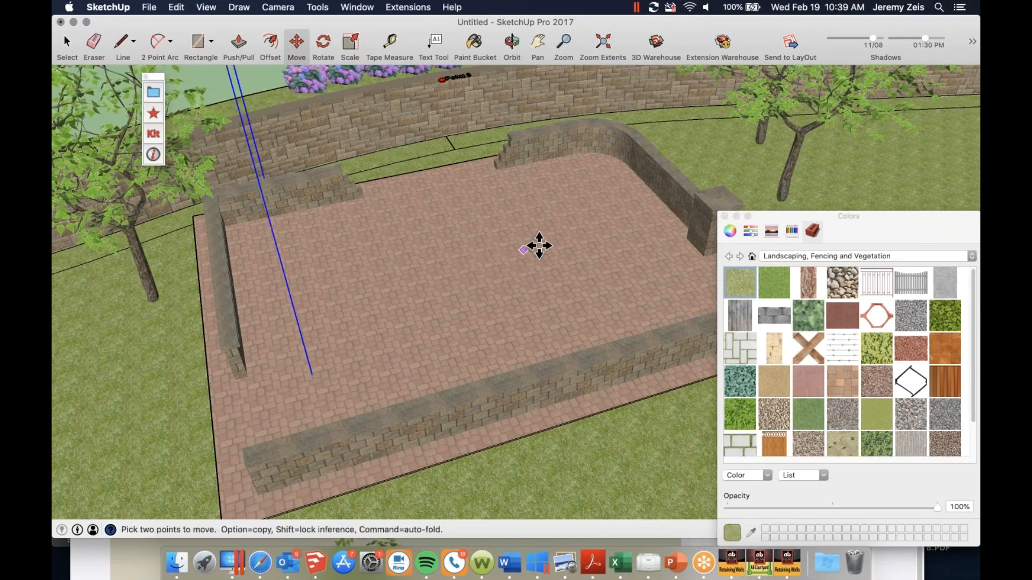
pyautogui.moveTo(556, 239); pyautogui.dragTo(494, 233, button='middle')
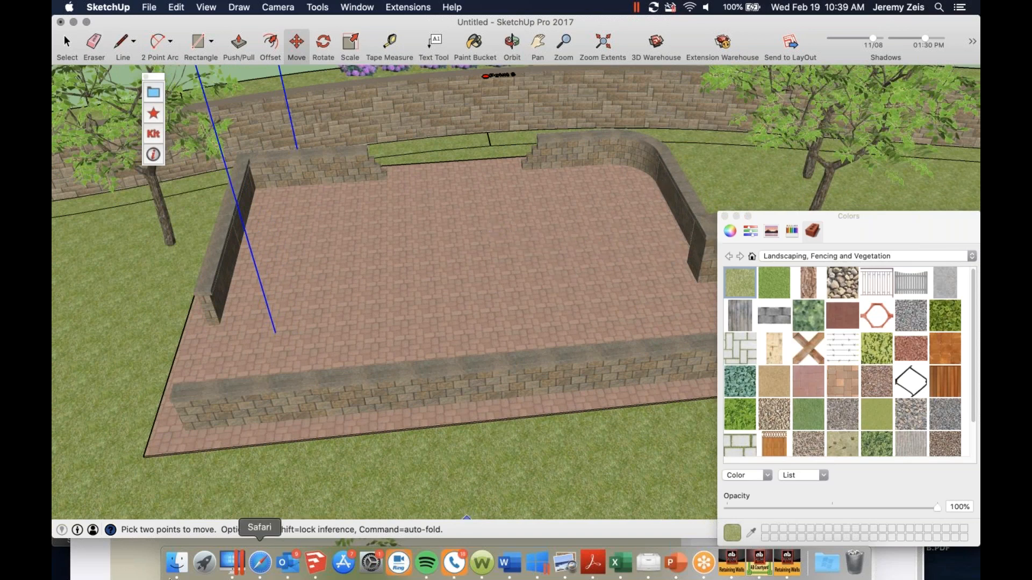
# In Allan Block's favorite models, choose the Patio Table & Chairs category and download the Patio Table with Chairs model
pyautogui.click(100, 555)
pyautogui.moveTo(192, 407)
pyautogui.mouseDown()
pyautogui.moveTo(241, 337)
pyautogui.moveTo(241, 40)
pyautogui.mouseUp()
pyautogui.click(245, 82)
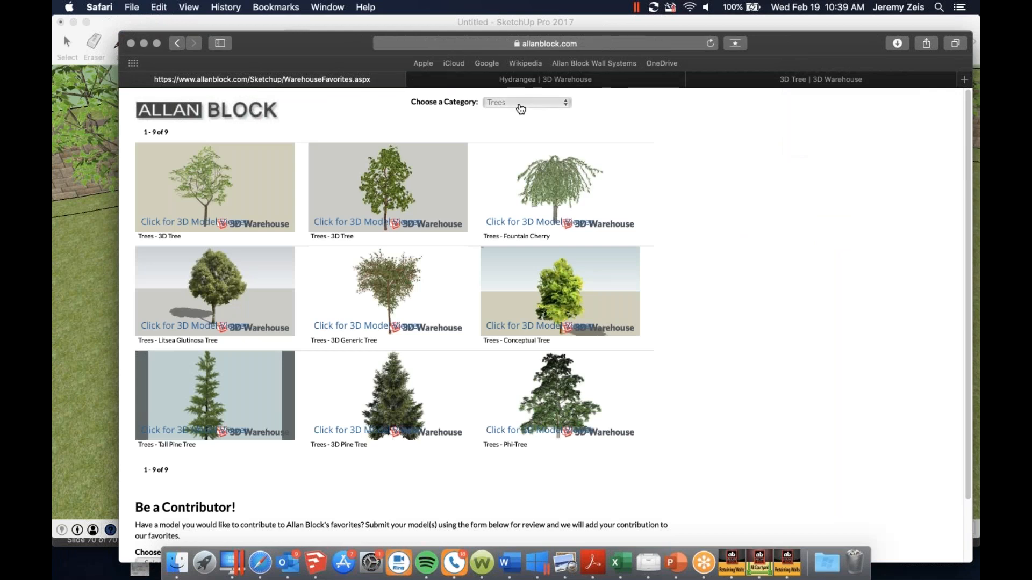
pyautogui.click(520, 103)
pyautogui.click(529, 127)
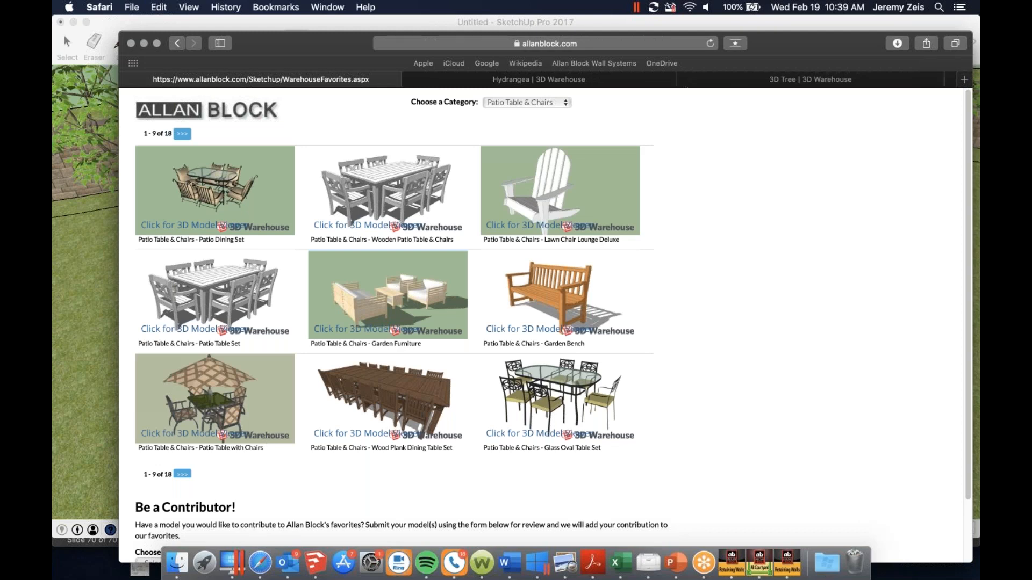
pyautogui.click(270, 442)
pyautogui.click(666, 519)
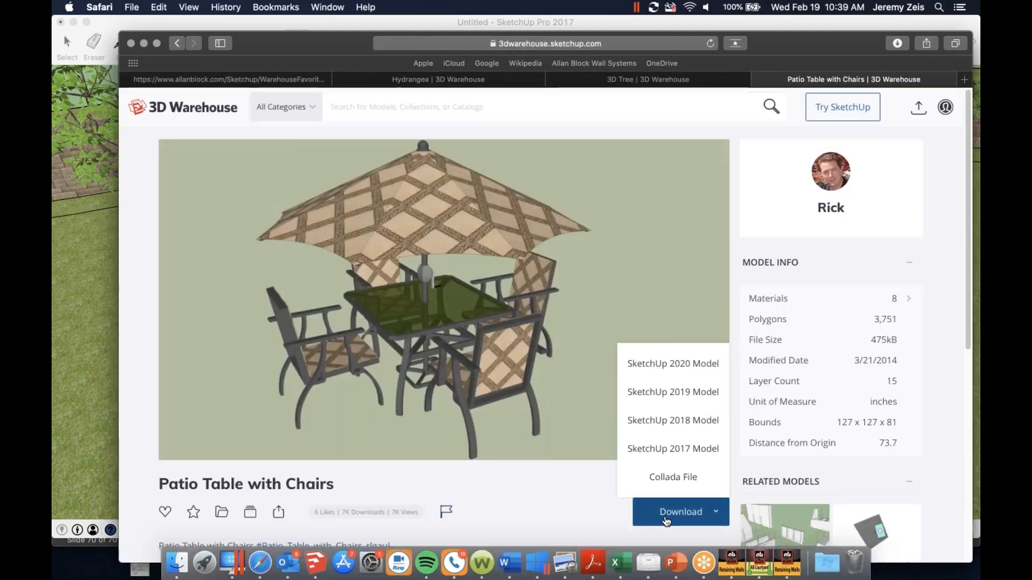
pyautogui.rightClick(727, 280)
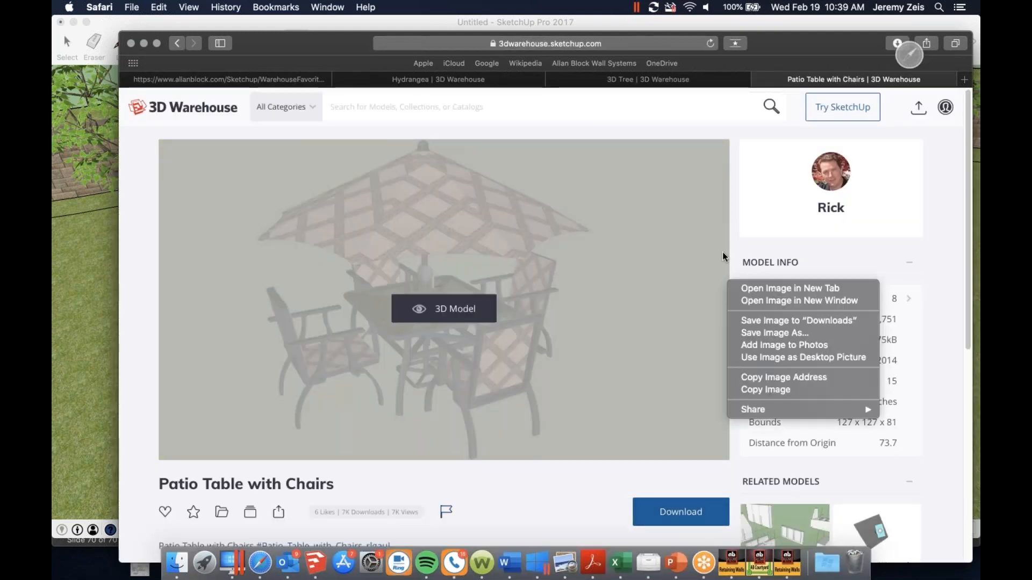
# Bring Patio+Furniture-RG-6.skp into the SketchUp model and place the table set on the courtyard pavers near the straight side wall
pyautogui.click(776, 38)
pyautogui.moveTo(775, 40)
pyautogui.mouseDown()
pyautogui.moveTo(765, 103)
pyautogui.moveTo(637, 466)
pyautogui.mouseUp()
pyautogui.click(759, 469)
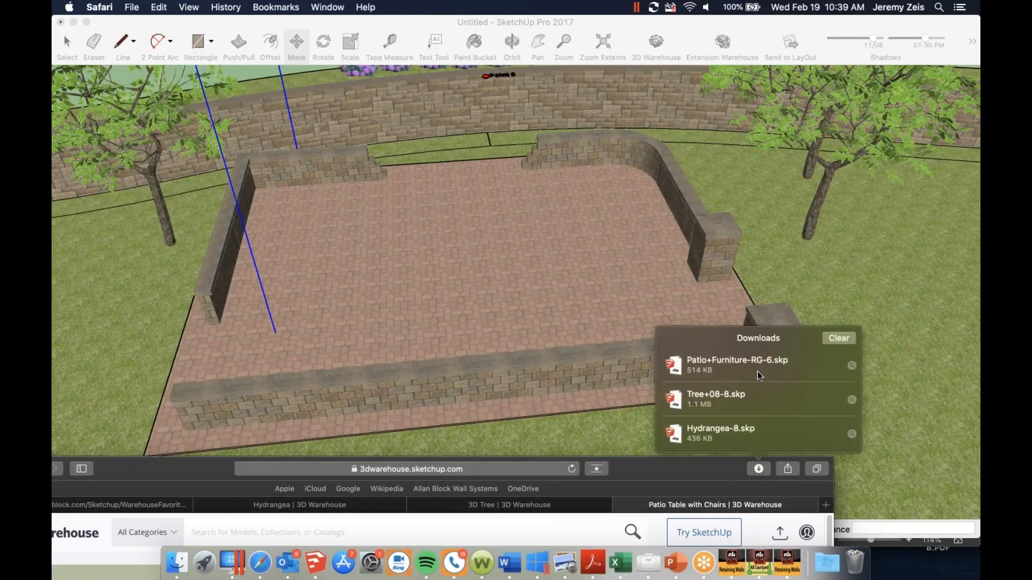
pyautogui.moveTo(756, 362)
pyautogui.mouseDown()
pyautogui.moveTo(386, 257)
pyautogui.moveTo(259, 236)
pyautogui.moveTo(322, 246)
pyautogui.mouseUp()
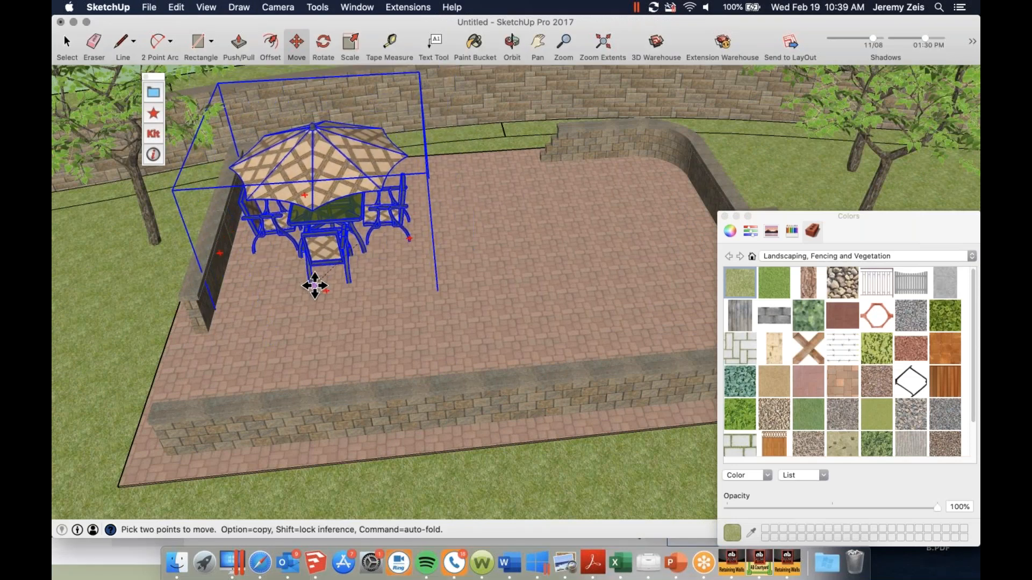
# Examine the furnished courtyard from several angles and distances, including the table set, seating walls and trees
pyautogui.moveTo(309, 218); pyautogui.dragTo(398, 246, button='middle')
pyautogui.scroll(3, 392, 351)
pyautogui.scroll(-5, 393, 351)
pyautogui.scroll(4, 329, 169)
pyautogui.moveTo(330, 168); pyautogui.dragTo(375, 102, button='middle')
pyautogui.scroll(-6, 576, 180)
pyautogui.moveTo(553, 195); pyautogui.dragTo(534, 242, button='middle')
pyautogui.scroll(-3, 435, 238)
pyautogui.scroll(-3, 534, 242)
pyautogui.moveTo(477, 202); pyautogui.dragTo(573, 156, button='middle')
pyautogui.scroll(5, 446, 260)
pyautogui.scroll(-2, 572, 156)
pyautogui.scroll(5, 617, 161)
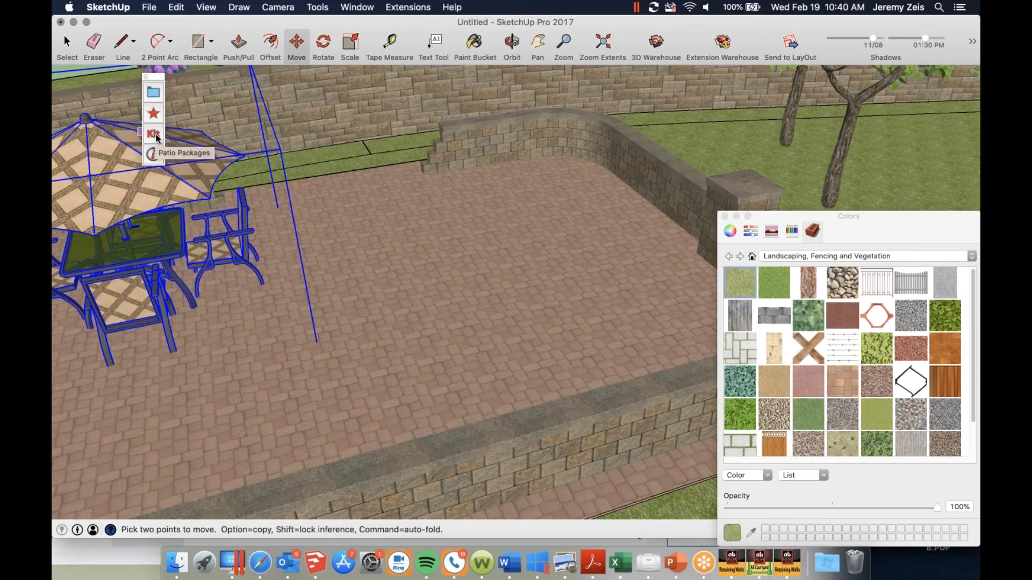
# Open Allan Block's Patio Packages page from SketchUp and browse its Patio Packages and Elements categories
pyautogui.click(153, 134)
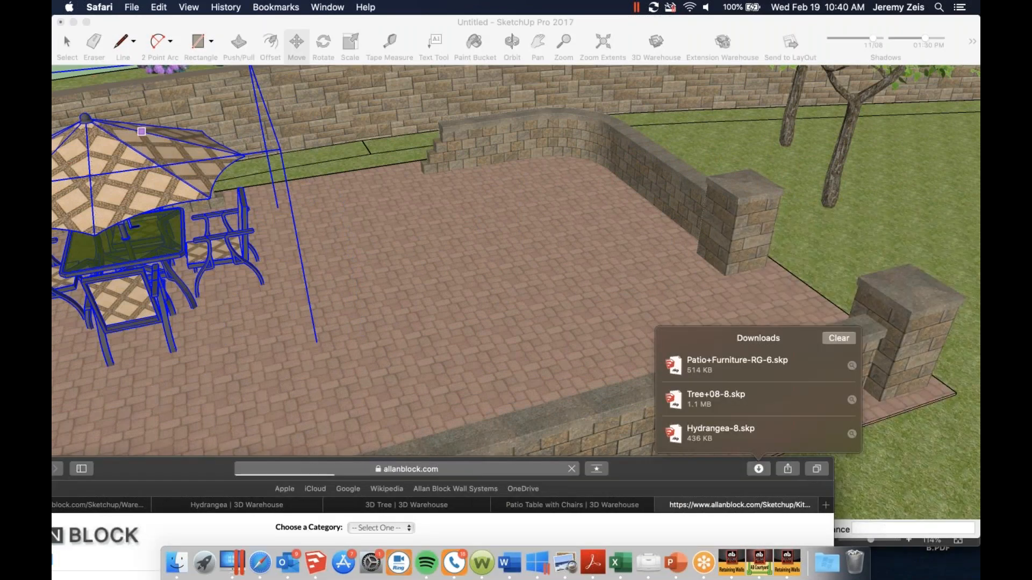
pyautogui.moveTo(169, 466); pyautogui.dragTo(250, 24)
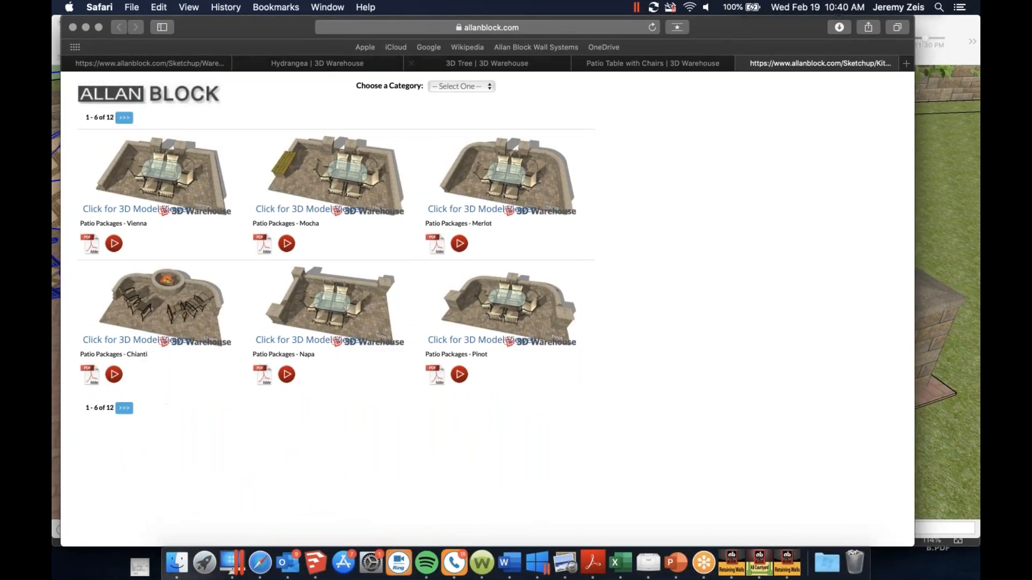
pyautogui.click(462, 86)
pyautogui.click(456, 99)
pyautogui.click(444, 87)
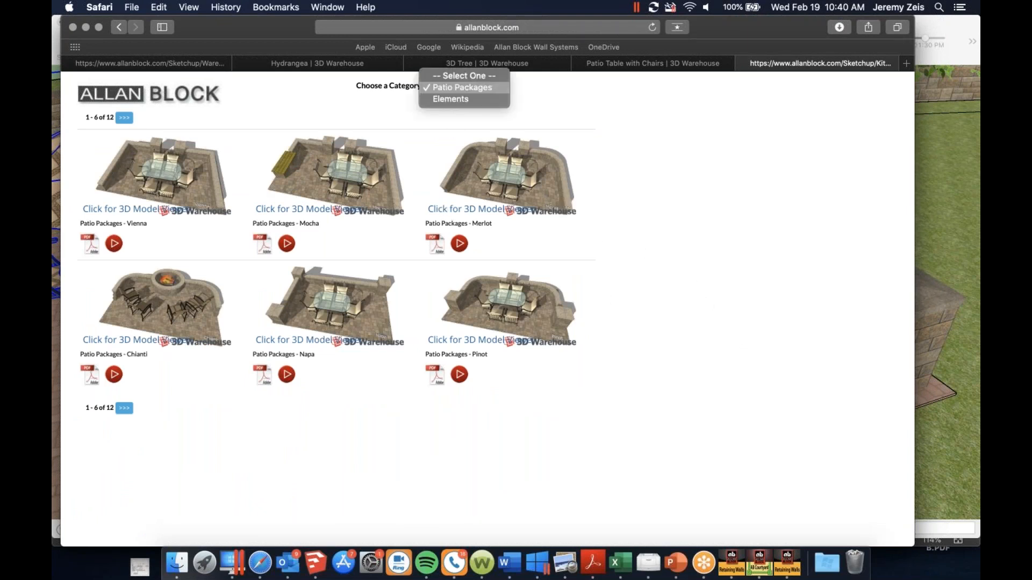
pyautogui.click(445, 98)
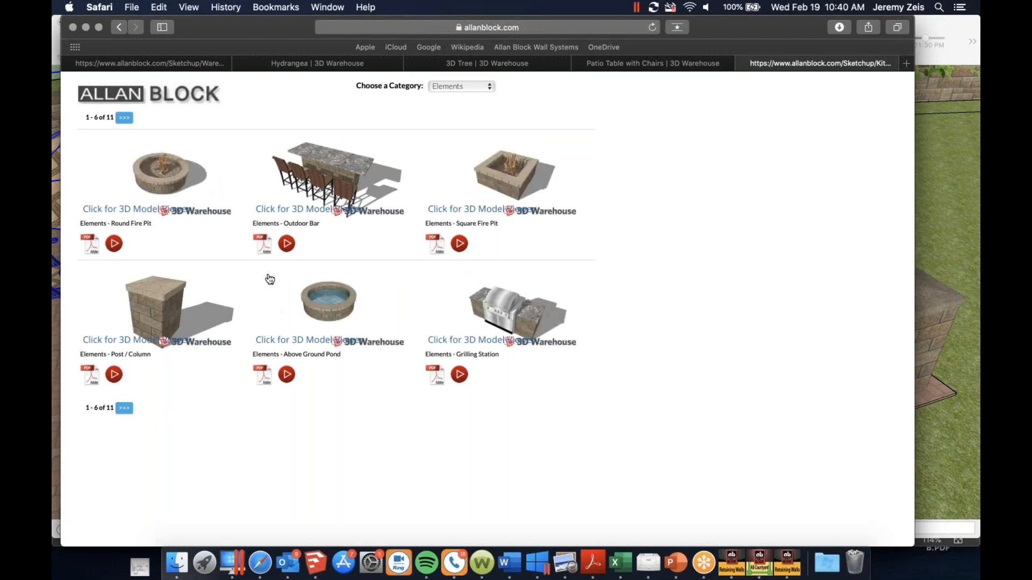
# Go to the second page of Allan Block's Elements category and download the Basic Bench model from 3D Warehouse
pyautogui.click(127, 411)
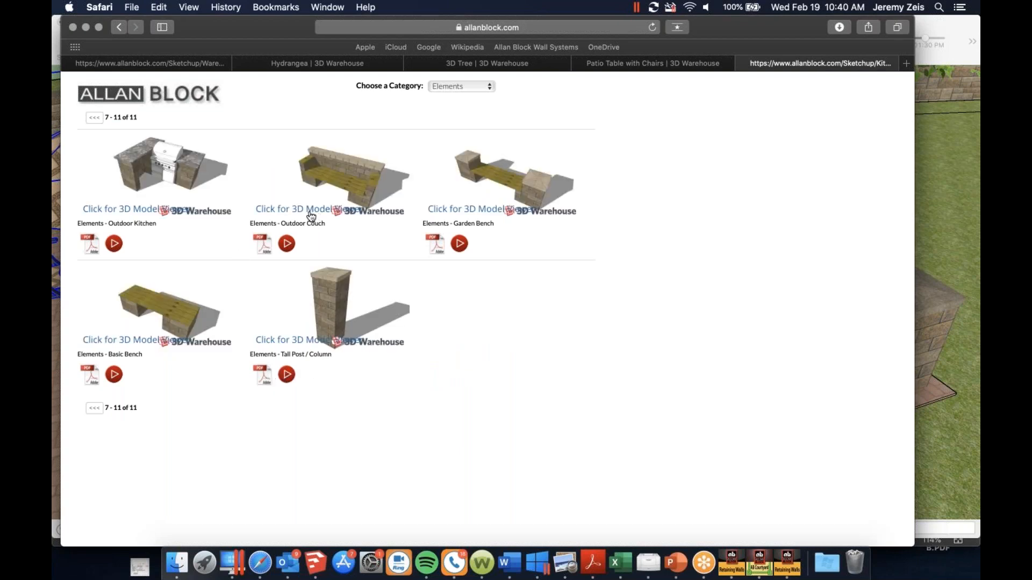
pyautogui.click(215, 348)
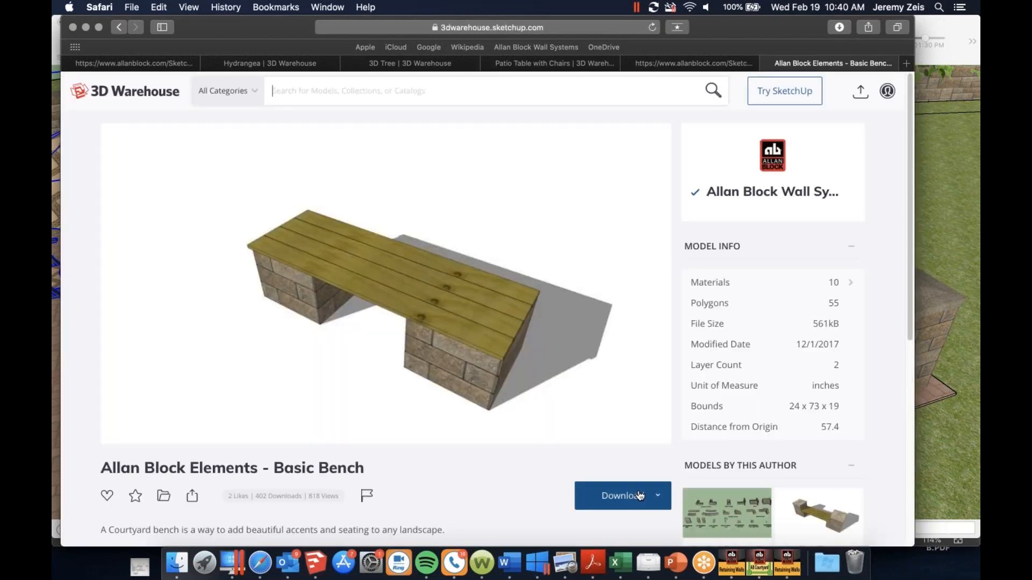
pyautogui.click(640, 495)
pyautogui.click(618, 430)
pyautogui.rightClick(716, 57)
pyautogui.click(636, 105)
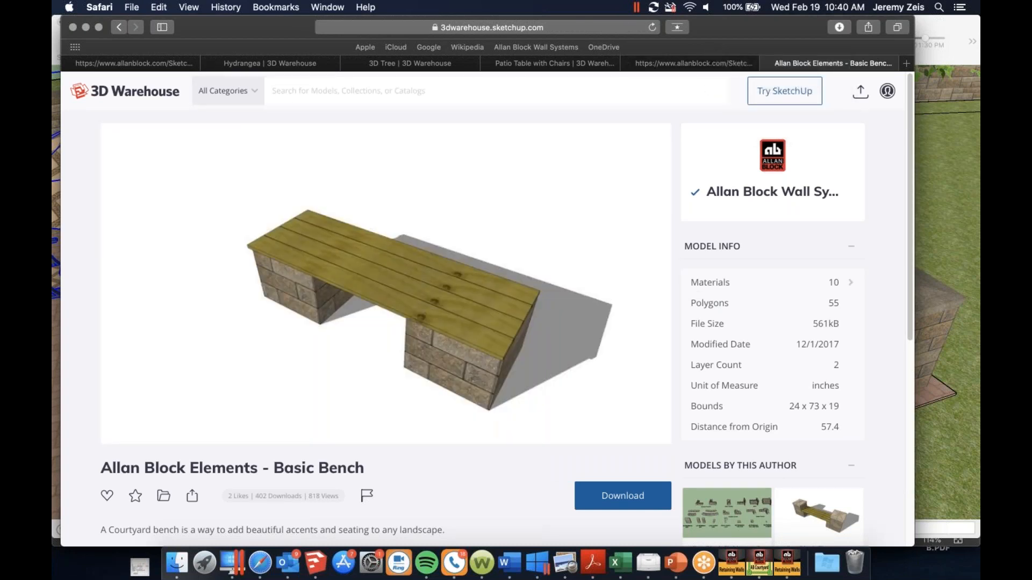
# Bring the downloaded Basic Bench into the SketchUp model and place it on the open pavers beside the curved seating wall
pyautogui.moveTo(714, 16); pyautogui.dragTo(719, 427)
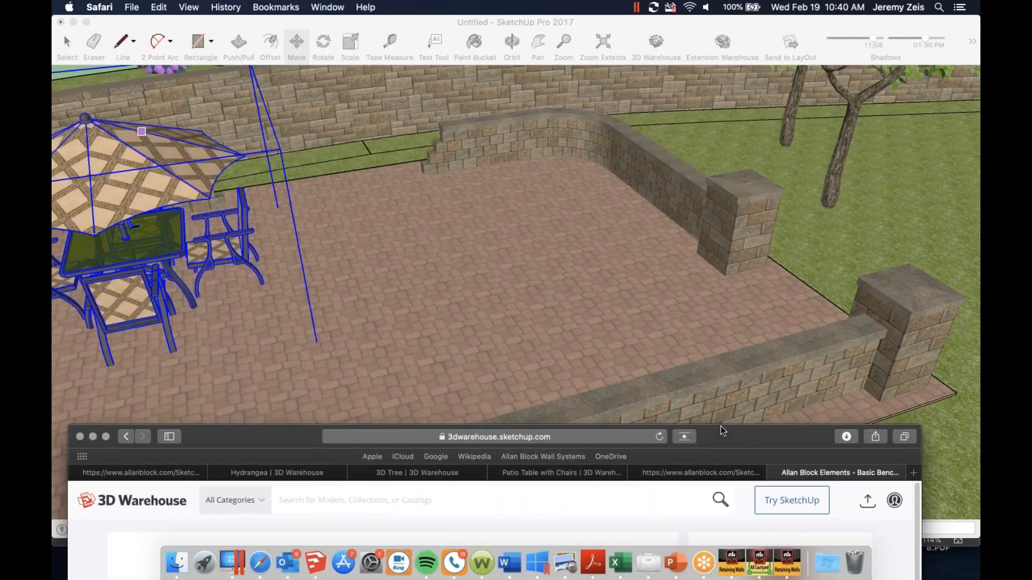
pyautogui.click(846, 435)
pyautogui.moveTo(811, 294)
pyautogui.mouseDown()
pyautogui.moveTo(617, 232)
pyautogui.moveTo(510, 236)
pyautogui.mouseUp()
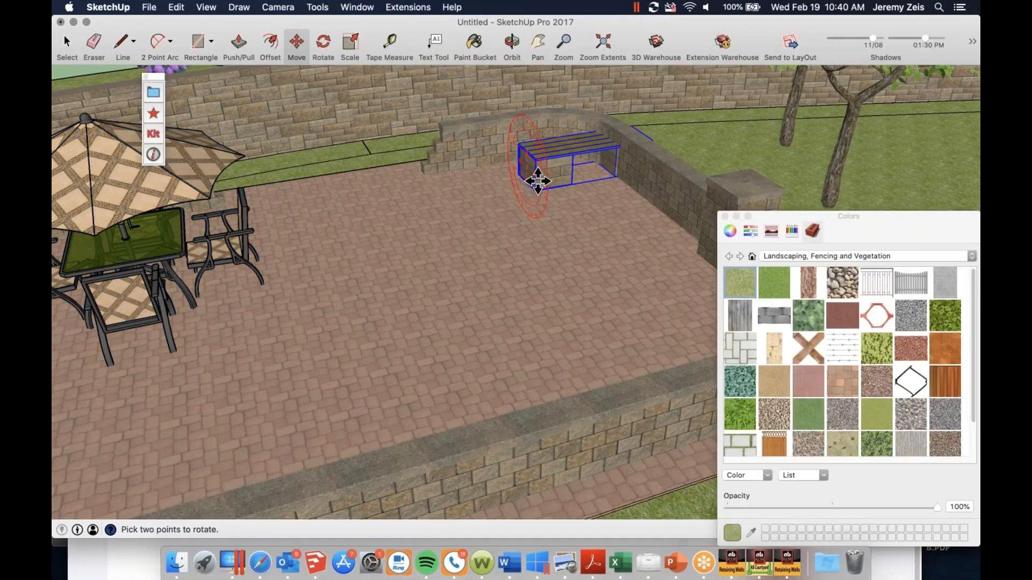
pyautogui.click(451, 264)
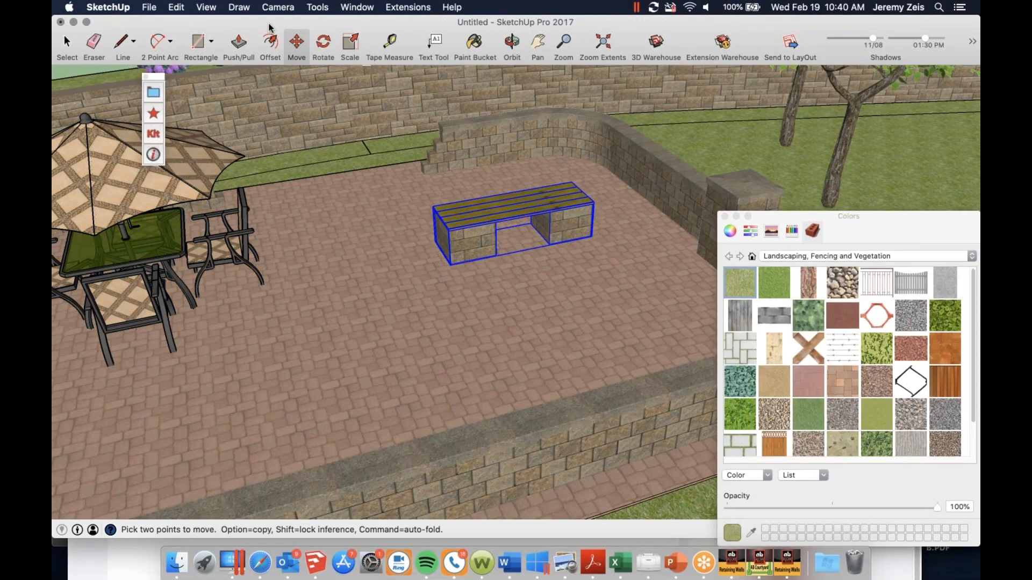
# Rotate the bench on the pavers so its length runs parallel to the seating wall leading to the inner column
pyautogui.click(323, 43)
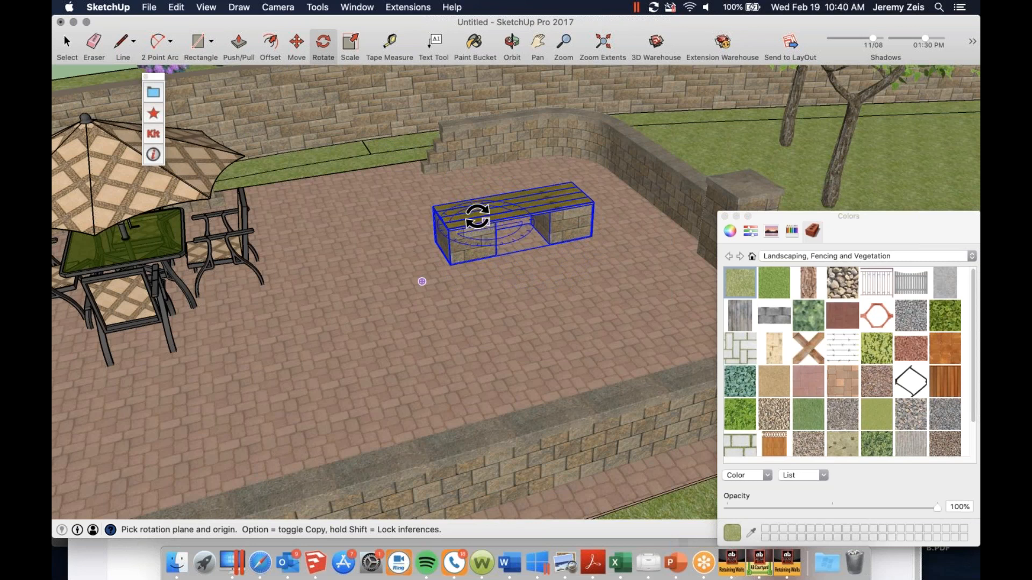
pyautogui.click(537, 205)
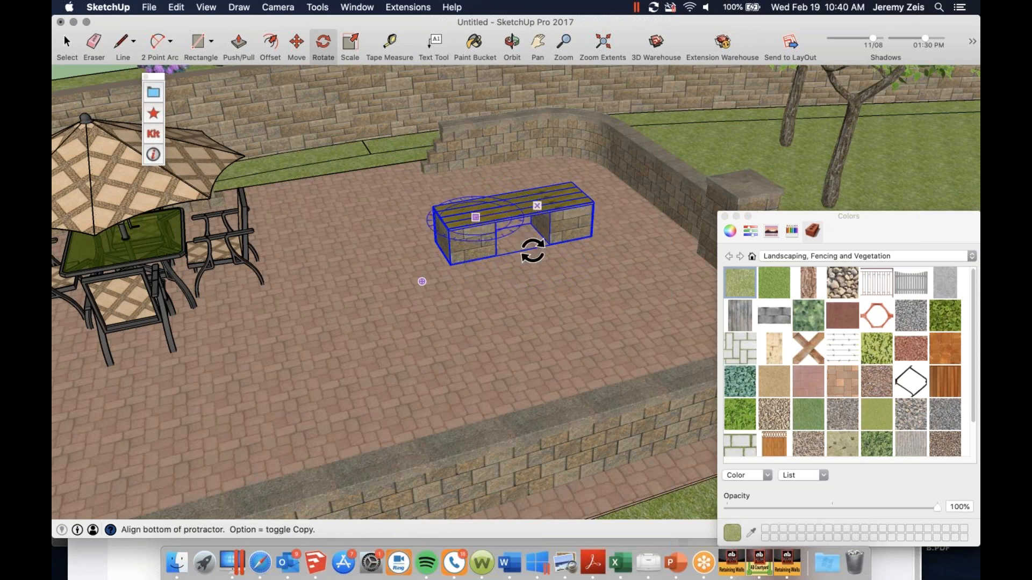
pyautogui.click(526, 291)
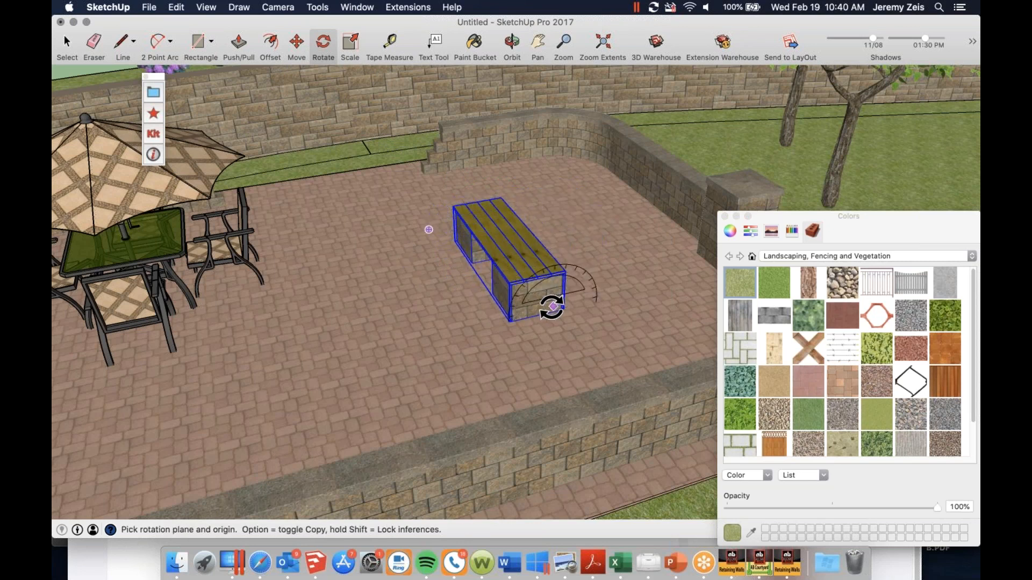
# Move the bench against the inside of the seating wall beside the inner column and deselect it
pyautogui.press('m')
pyautogui.scroll(10, 551, 230)
pyautogui.scroll(-5, 555, 295)
pyautogui.click(589, 391)
pyautogui.scroll(-3, 711, 265)
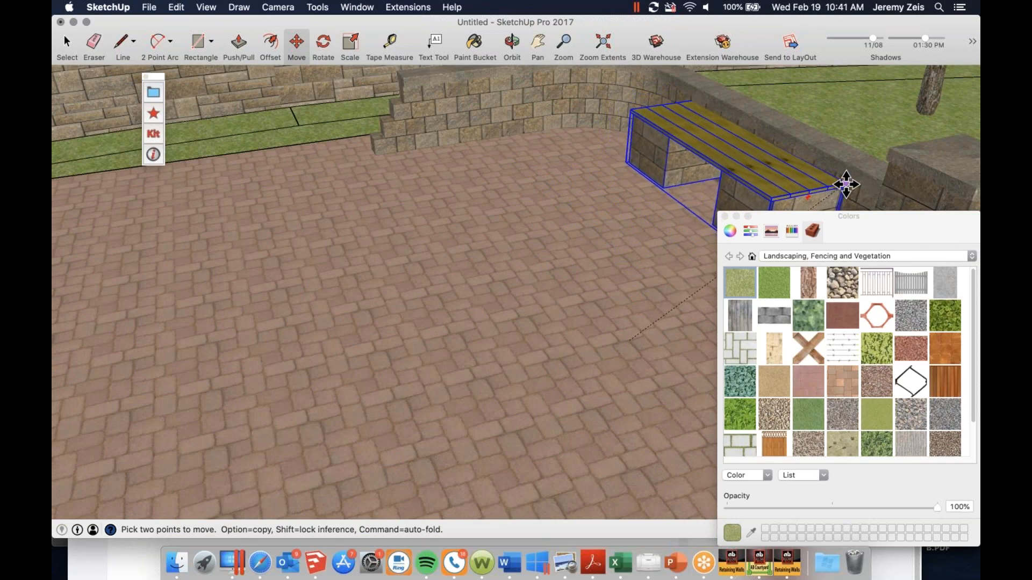
pyautogui.click(845, 187)
pyautogui.moveTo(564, 156); pyautogui.dragTo(537, 195, button='middle')
pyautogui.press('space')
pyautogui.scroll(-5, 537, 195)
pyautogui.moveTo(669, 113); pyautogui.dragTo(629, 127, button='middle')
pyautogui.click(279, 89)
# Examine the courtyard with the table set and bench from the front at several distances, down to eye level
pyautogui.scroll(-2, 323, 214)
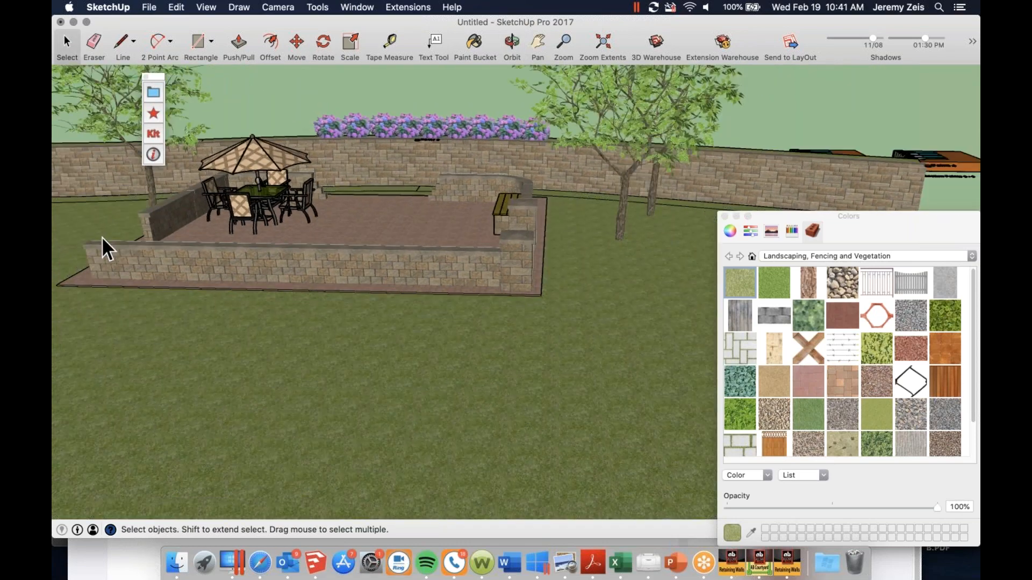
pyautogui.scroll(3, 113, 241)
pyautogui.scroll(3, 129, 246)
pyautogui.scroll(-6, 335, 171)
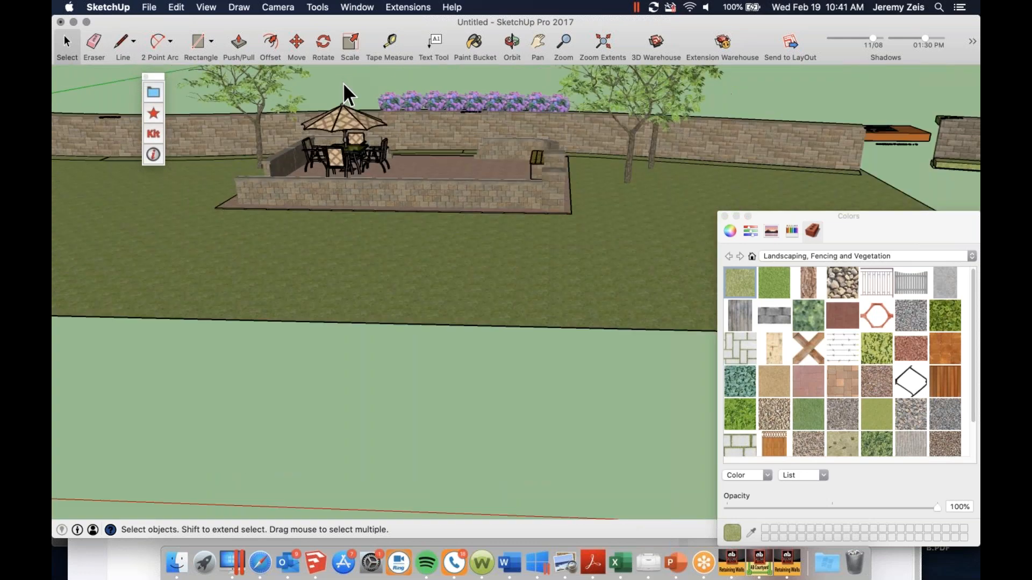
pyautogui.scroll(2, 395, 141)
pyautogui.scroll(2, 400, 155)
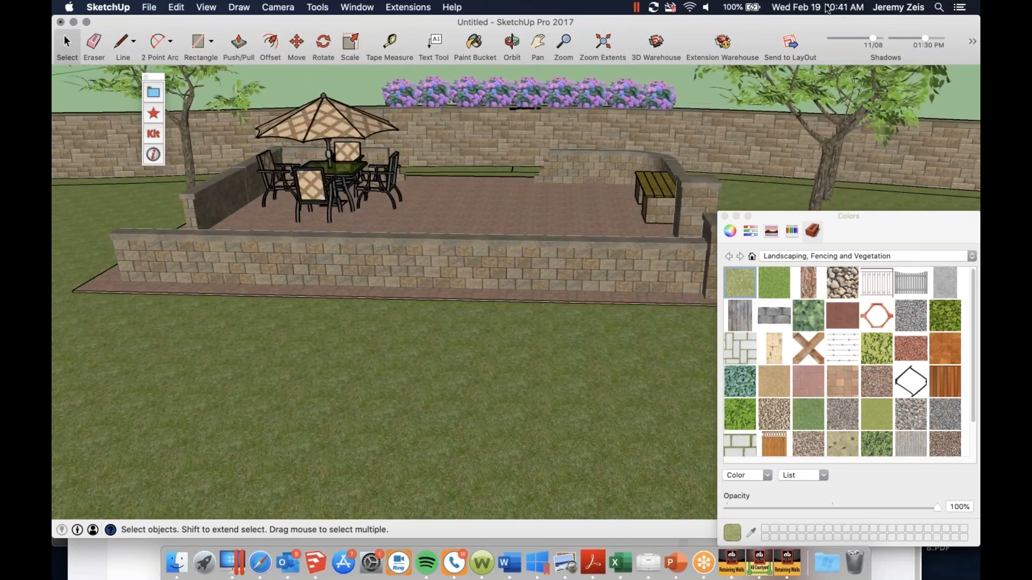
pyautogui.scroll(4, 534, 155)
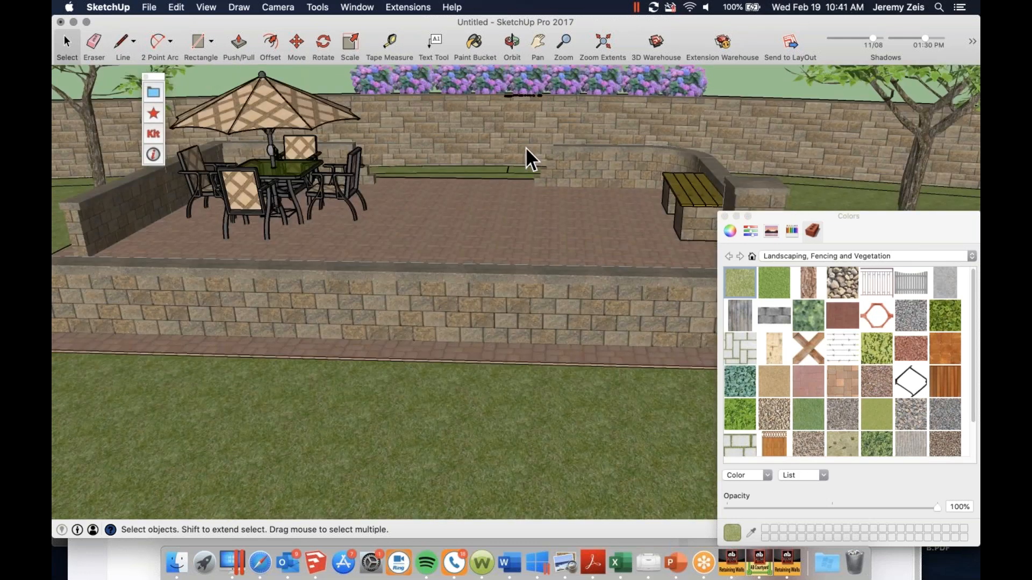
pyautogui.scroll(-3, 555, 166)
pyautogui.moveTo(613, 272)
pyautogui.mouseDown(button='middle')
pyautogui.moveTo(604, 228)
pyautogui.moveTo(633, 187)
pyautogui.moveTo(625, 216)
pyautogui.moveTo(613, 210)
pyautogui.moveTo(622, 203)
pyautogui.moveTo(582, 225)
pyautogui.moveTo(649, 197)
pyautogui.moveTo(684, 208)
pyautogui.moveTo(502, 240)
pyautogui.moveTo(579, 231)
pyautogui.mouseUp(button='middle')
pyautogui.scroll(-3, 539, 192)
pyautogui.scroll(4, 605, 212)
pyautogui.scroll(-5, 605, 212)
pyautogui.scroll(5, 633, 211)
pyautogui.scroll(-5, 594, 238)
pyautogui.scroll(5, 561, 231)
pyautogui.moveTo(702, 258)
pyautogui.mouseDown(button='middle')
pyautogui.moveTo(733, 251)
pyautogui.moveTo(720, 256)
pyautogui.mouseUp(button='middle')
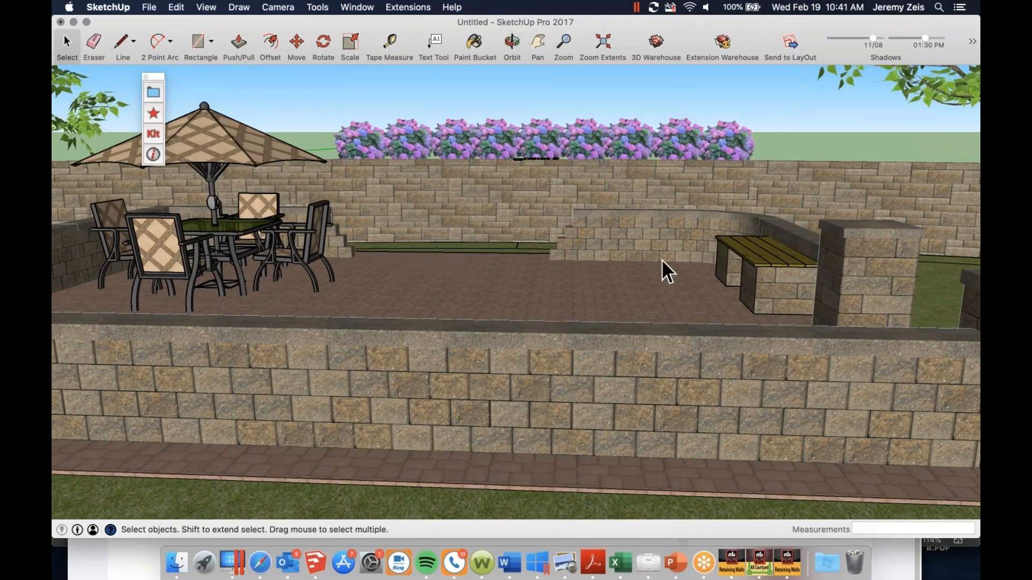
pyautogui.scroll(-5, 746, 257)
pyautogui.scroll(3, 316, 268)
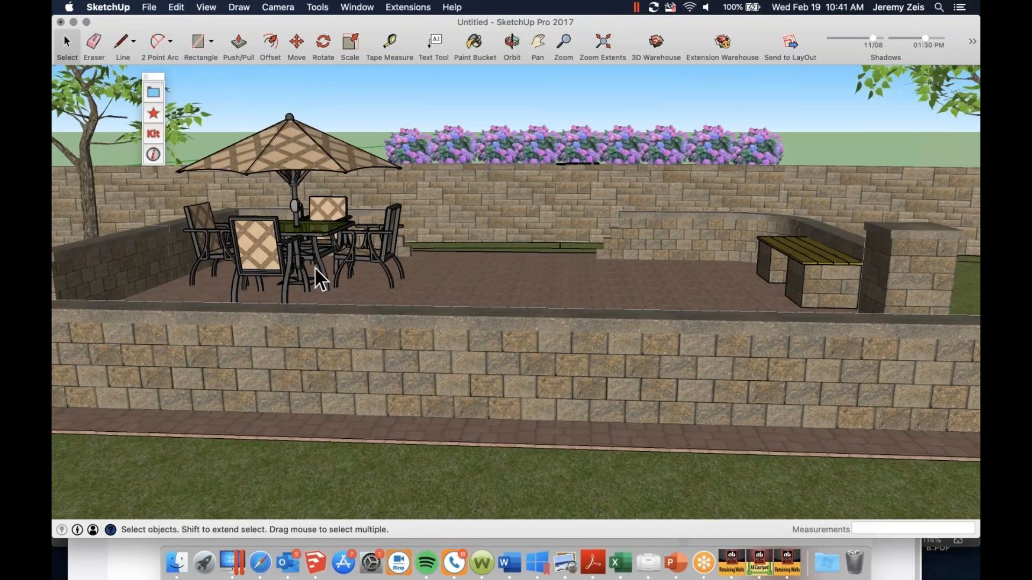
pyautogui.scroll(2, 322, 276)
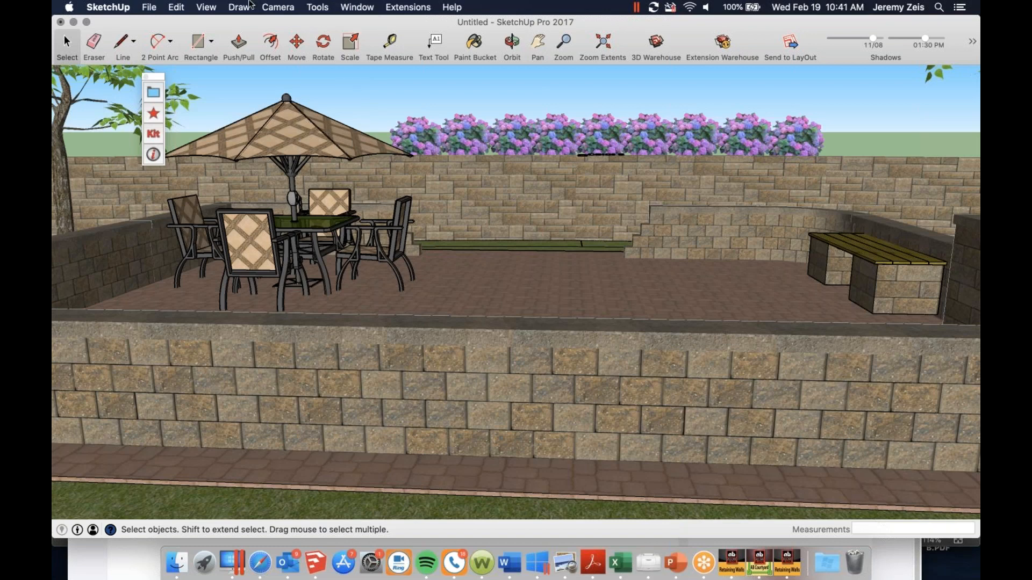
# Turn on Shadows for the courtyard scene
pyautogui.click(176, 7)
pyautogui.moveTo(206, 7)
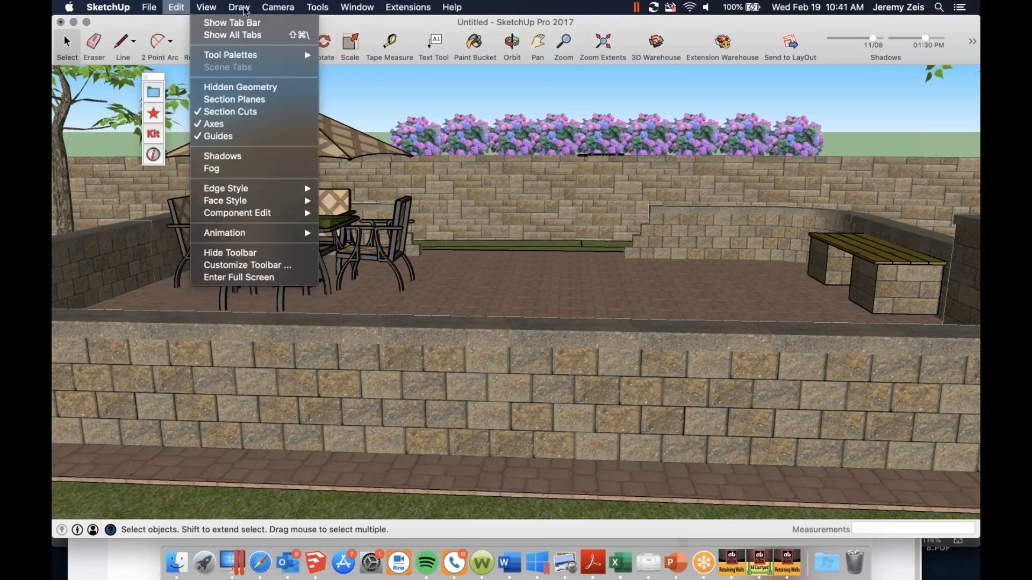
pyautogui.click(234, 157)
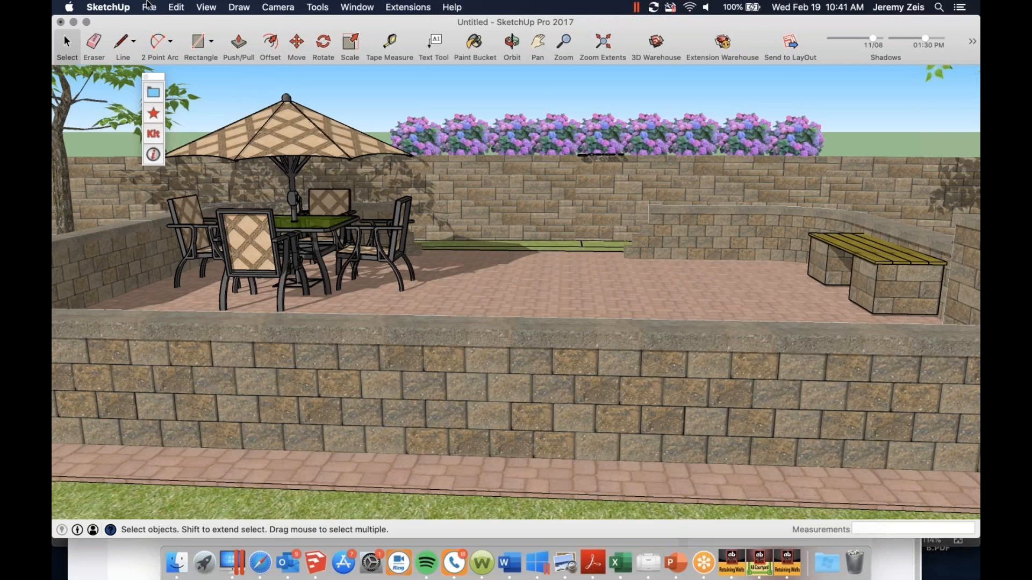
# In the model's edge style, enable Back Edges and switch off Edges and Profiles
pyautogui.click(204, 11)
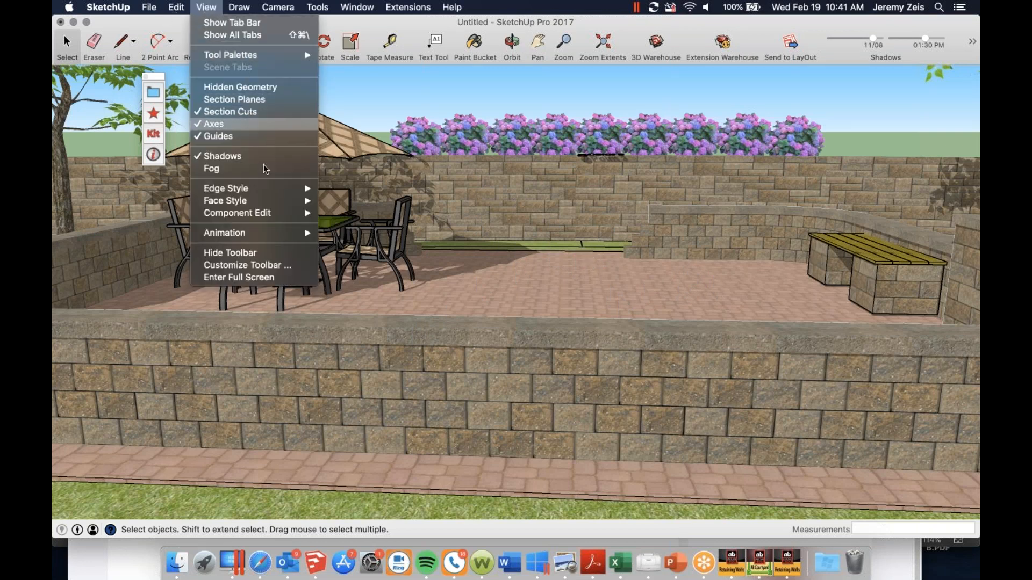
pyautogui.moveTo(275, 191)
pyautogui.click(346, 200)
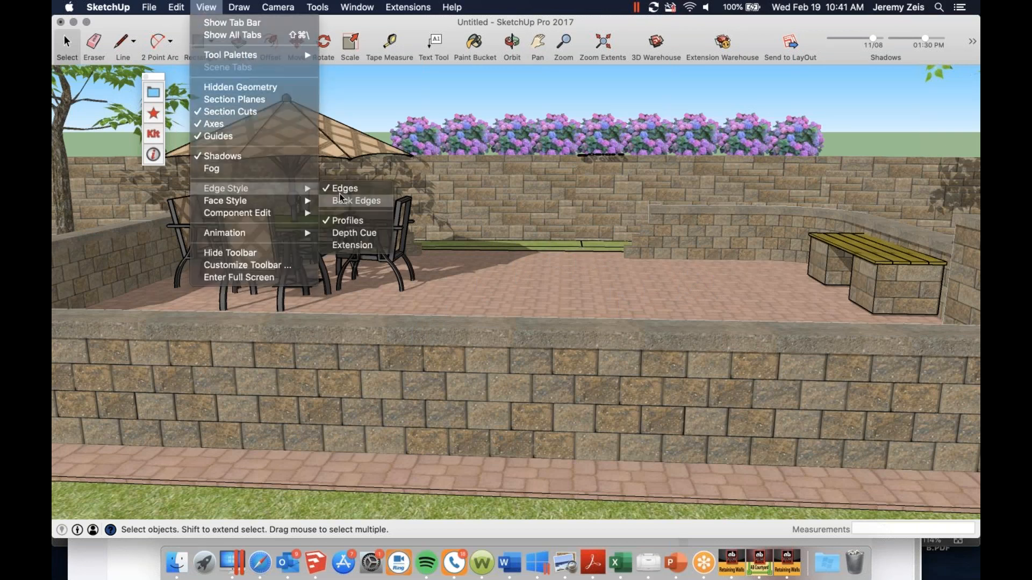
pyautogui.click(206, 7)
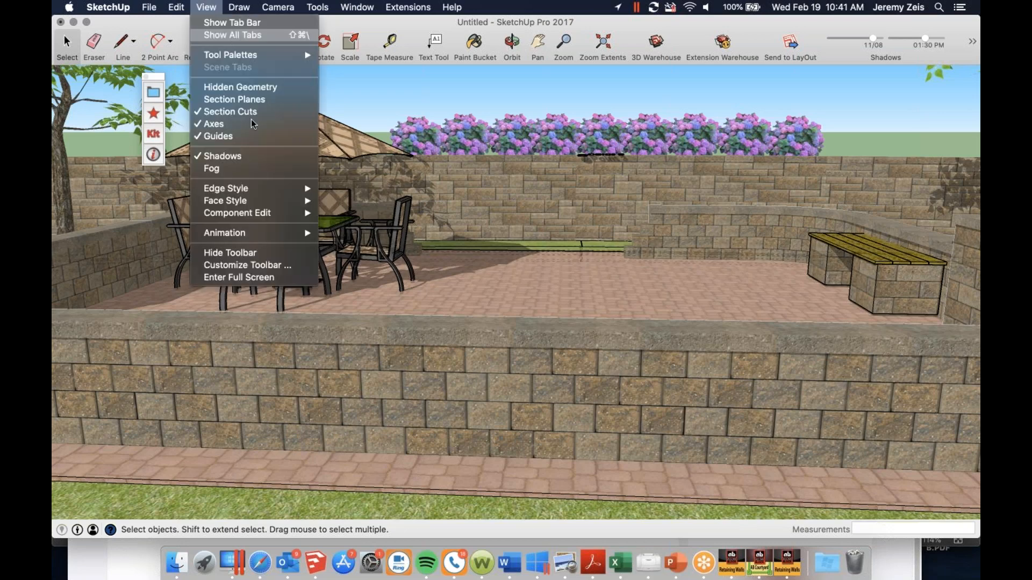
pyautogui.moveTo(282, 185)
pyautogui.click(336, 189)
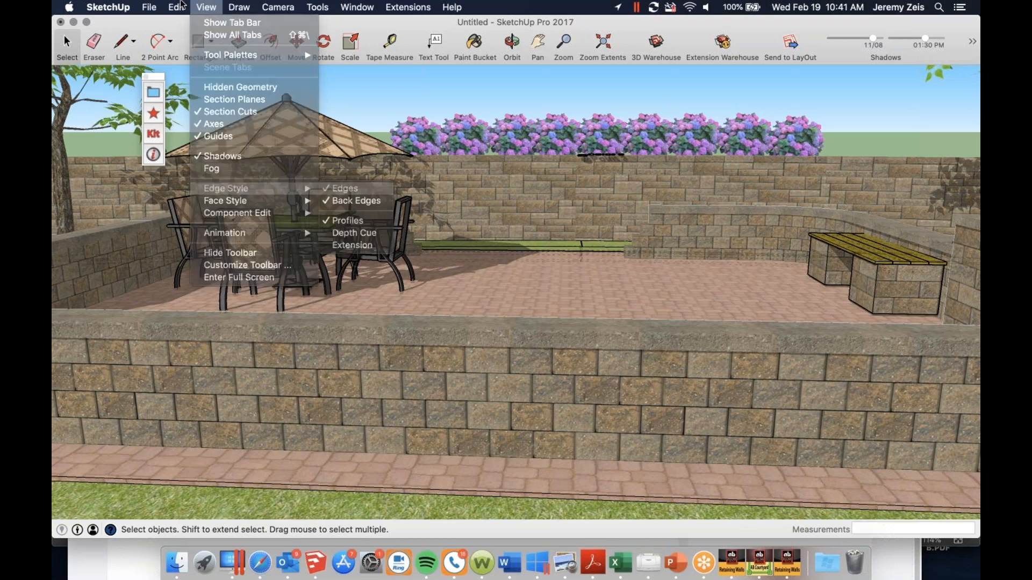
pyautogui.click(206, 7)
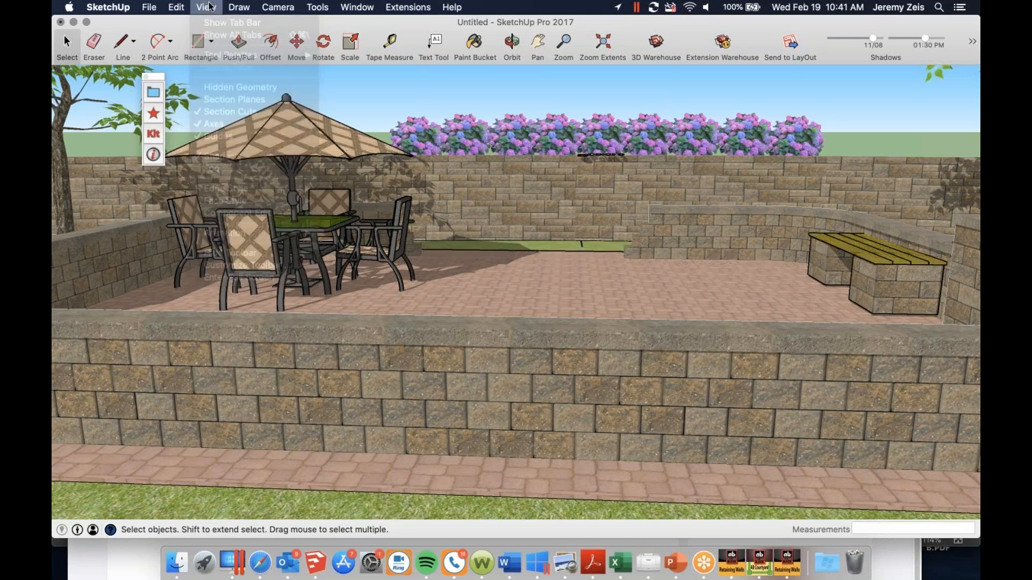
pyautogui.moveTo(239, 193)
pyautogui.click(345, 220)
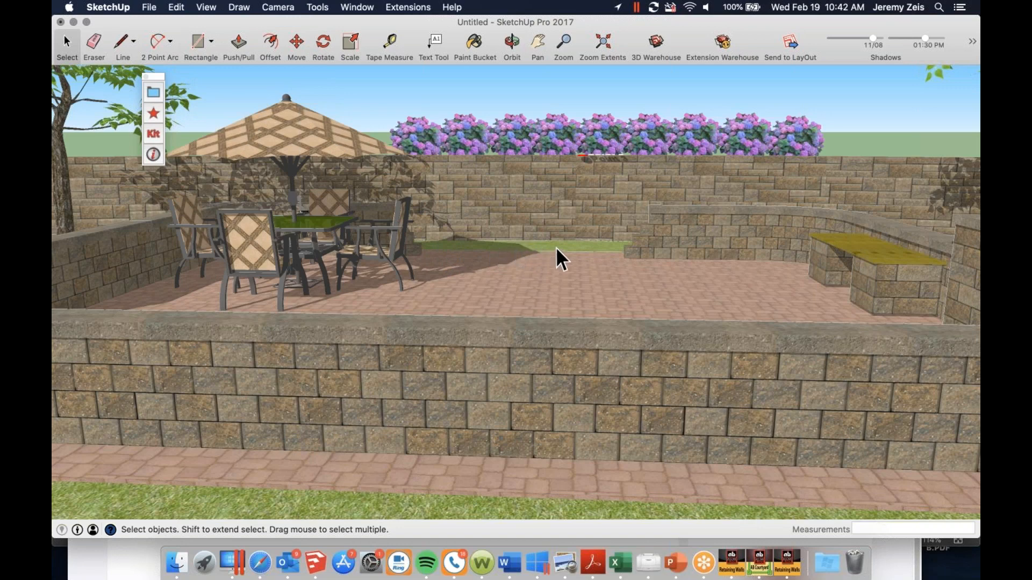
# Examine the shaded, edge-free courtyard from above and from a low front viewpoint
pyautogui.press('o')
pyautogui.moveTo(537, 288); pyautogui.dragTo(506, 279)
pyautogui.press('space')
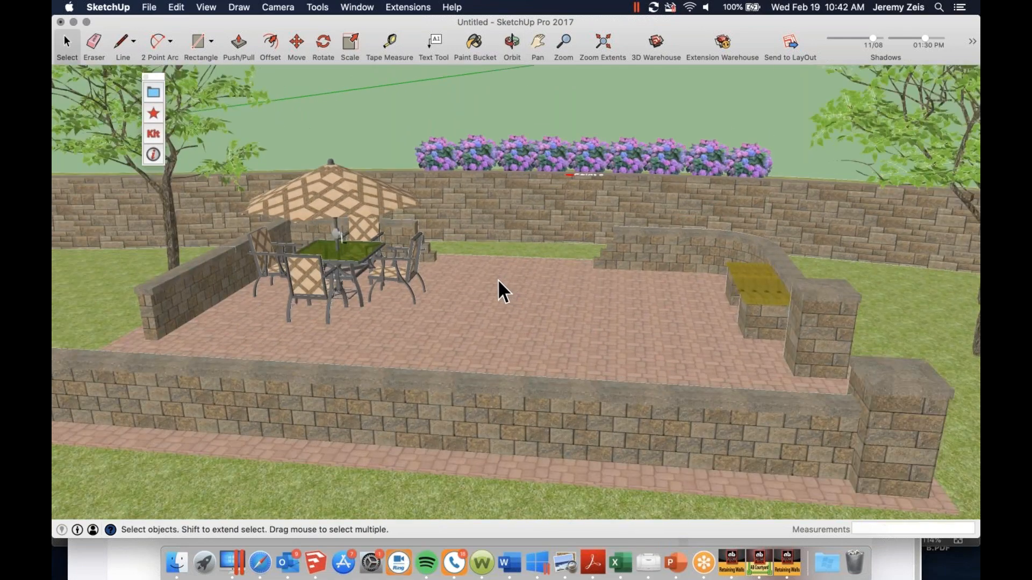
pyautogui.press('o')
pyautogui.moveTo(534, 276); pyautogui.dragTo(511, 342, button='middle')
pyautogui.scroll(3, 403, 359)
pyautogui.moveTo(403, 359); pyautogui.dragTo(410, 254, button='middle')
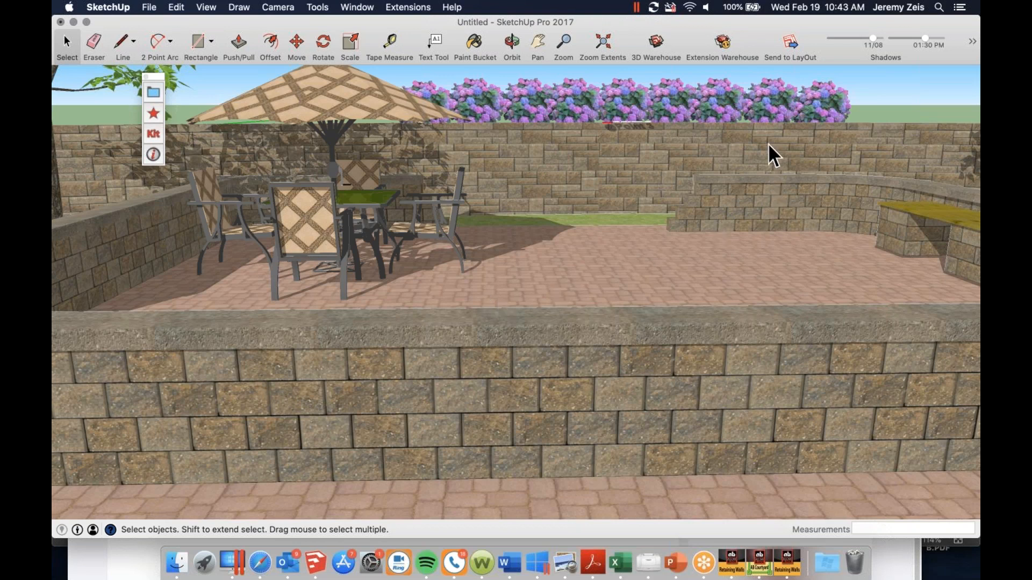
pyautogui.click(963, 43)
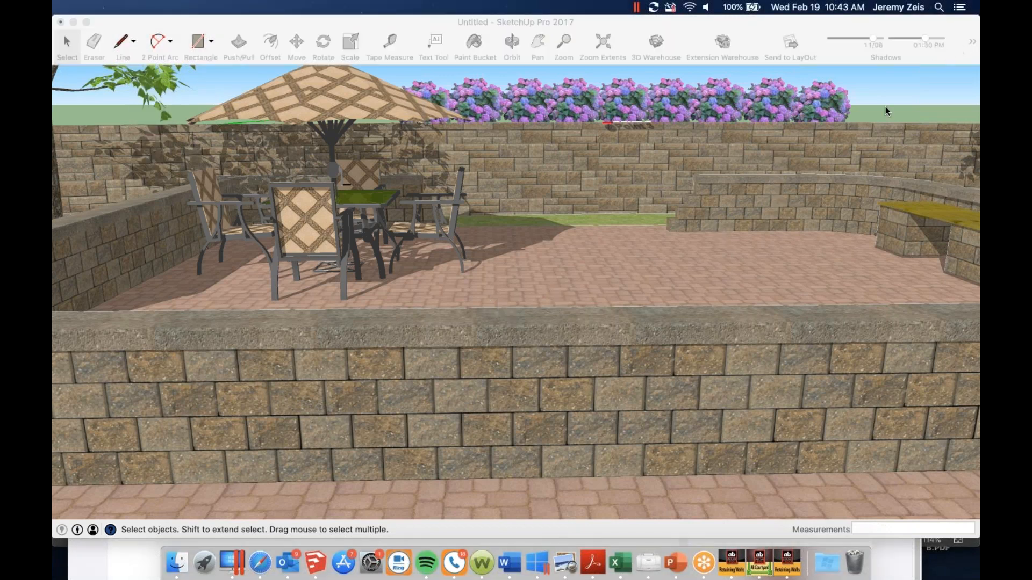